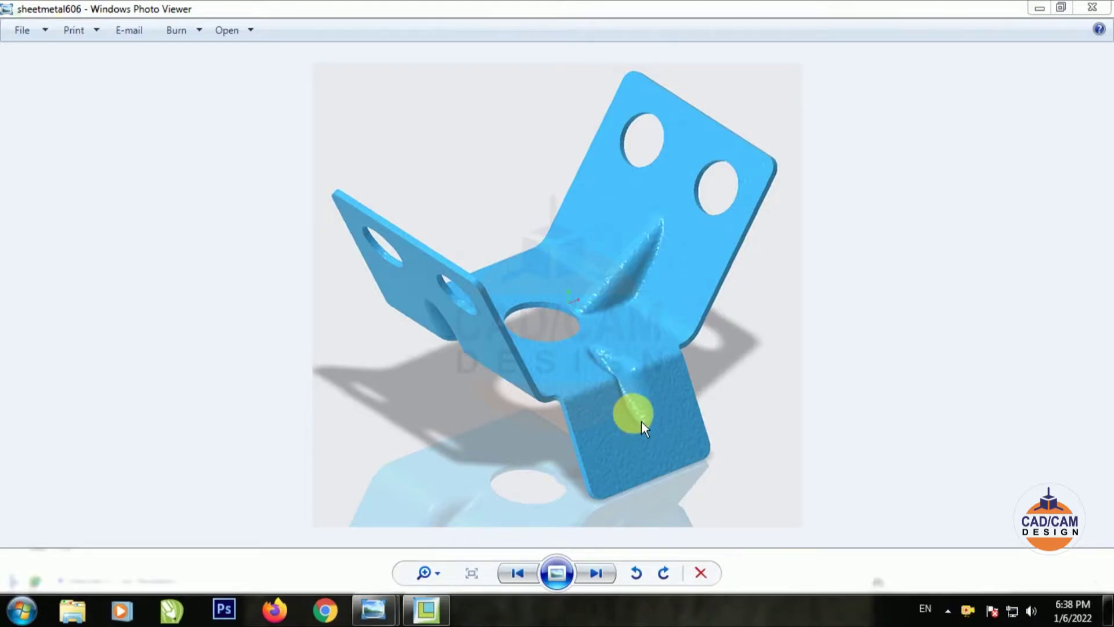
# Step: Switch to the sheetmetal606 reference image, examine the bracket's shape, and return to Creo Parametric
pyautogui.click(426, 609)
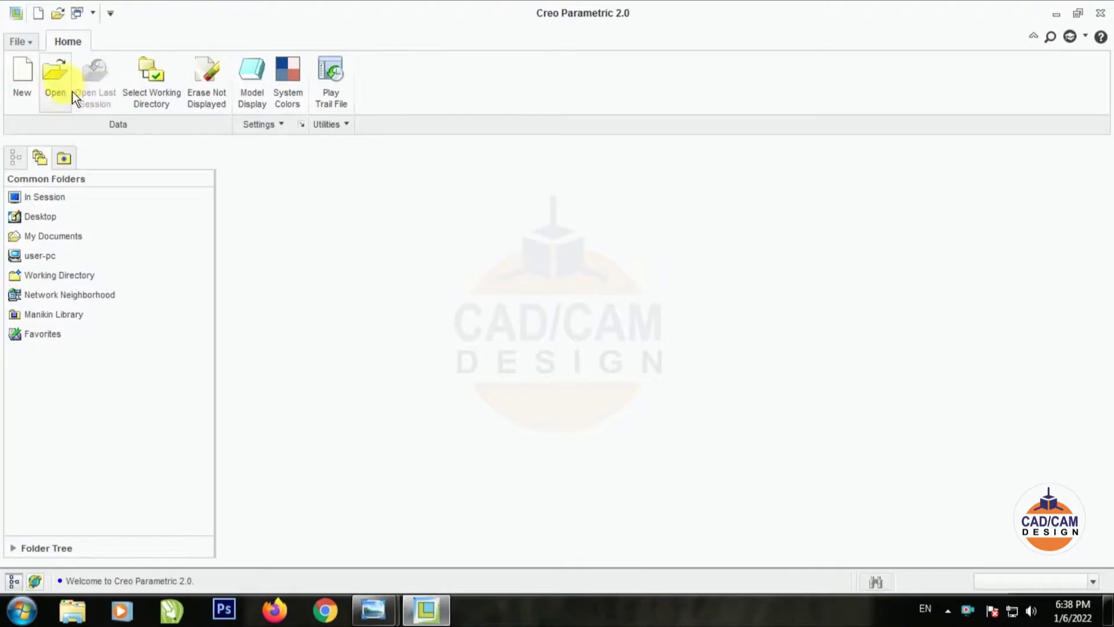
pyautogui.moveTo(374, 609)
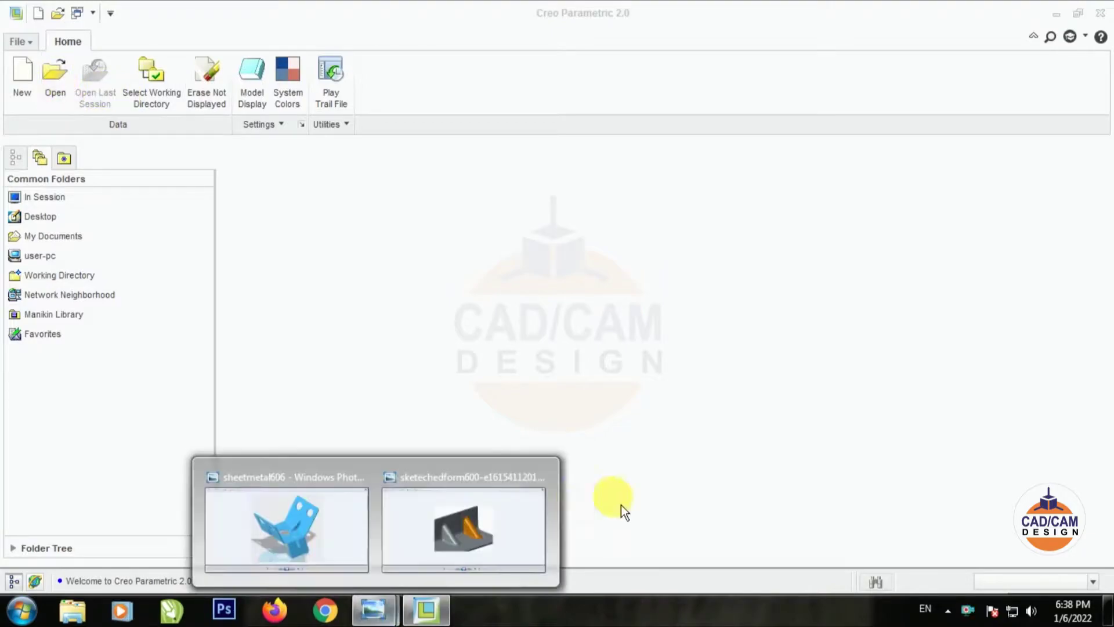
pyautogui.click(298, 538)
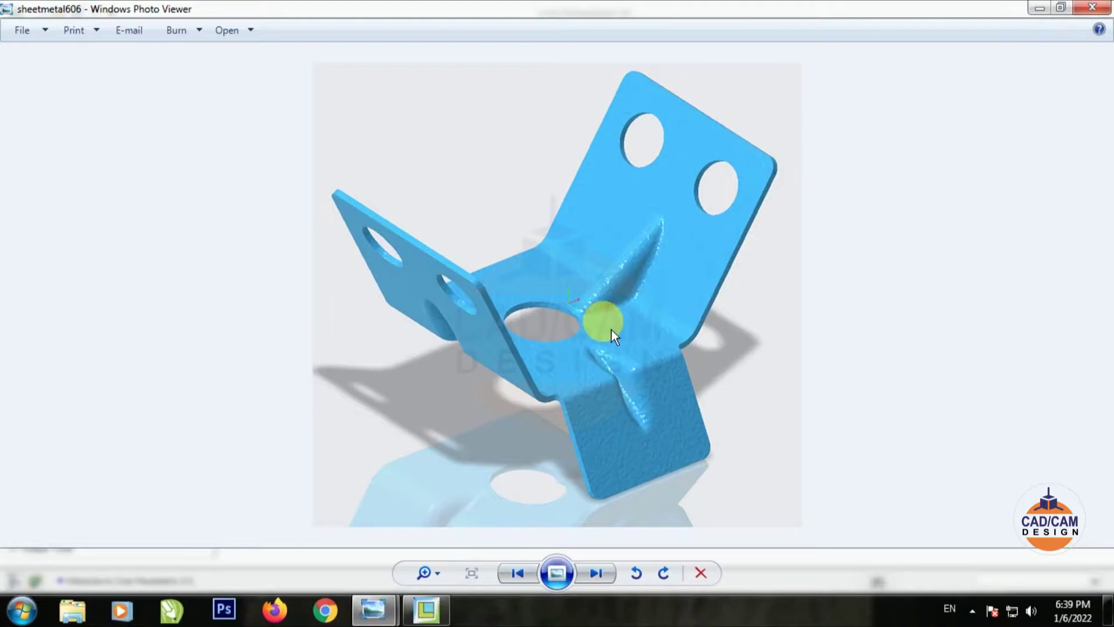
pyautogui.click(443, 621)
pyautogui.click(55, 74)
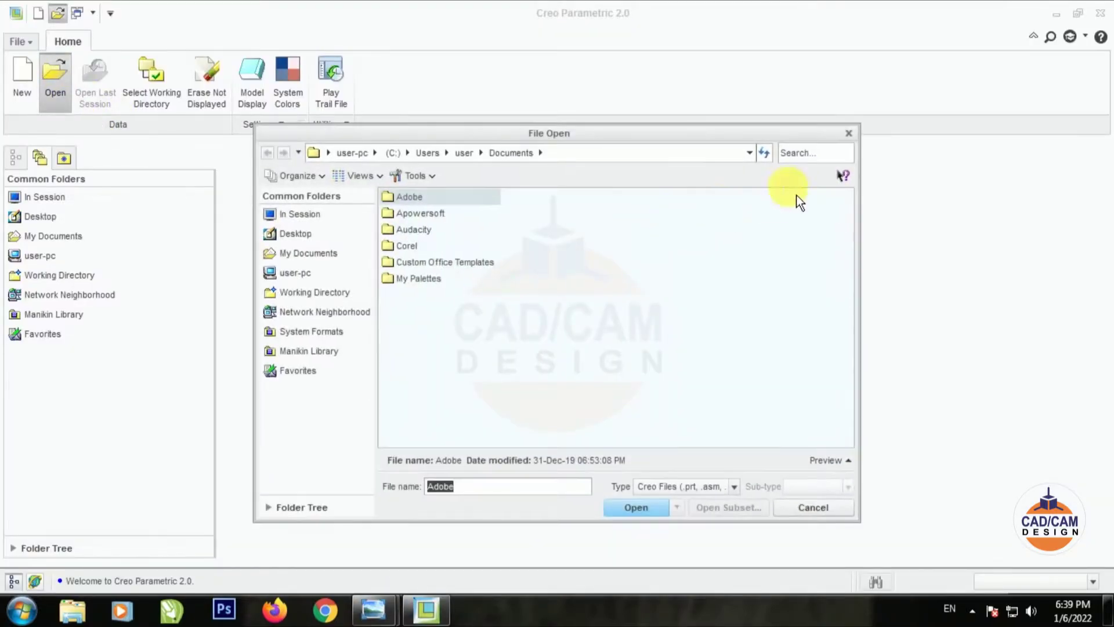
pyautogui.click(848, 132)
# Step: Create a new sheetmetal part named steelmetal from the mmns_part_sheetmetal template instead of the default template
pyautogui.click(22, 81)
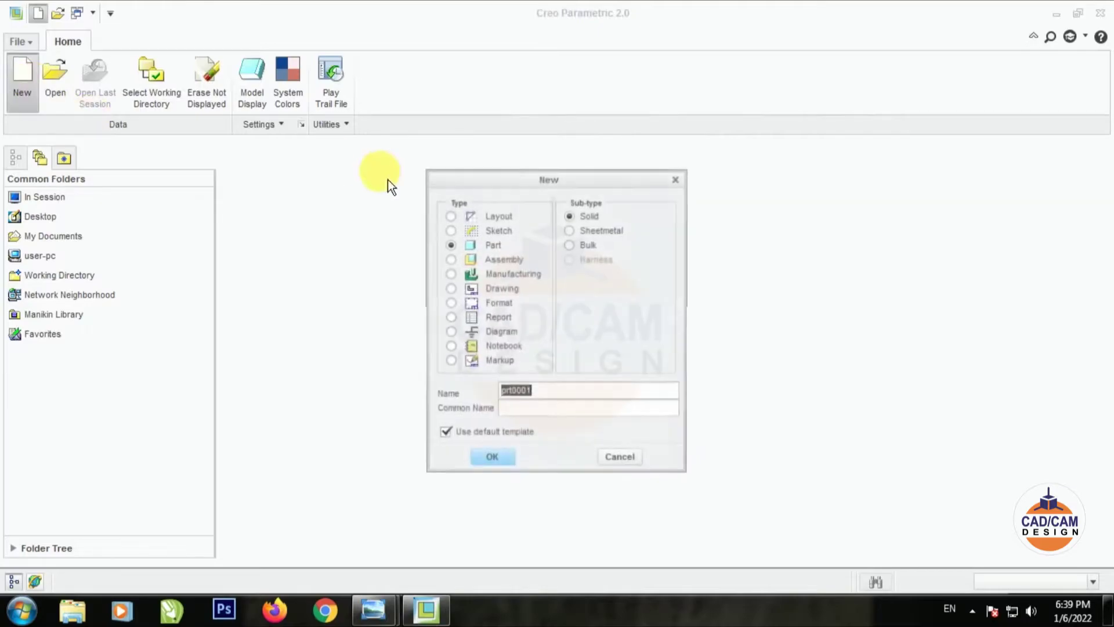
pyautogui.click(575, 231)
pyautogui.click(443, 435)
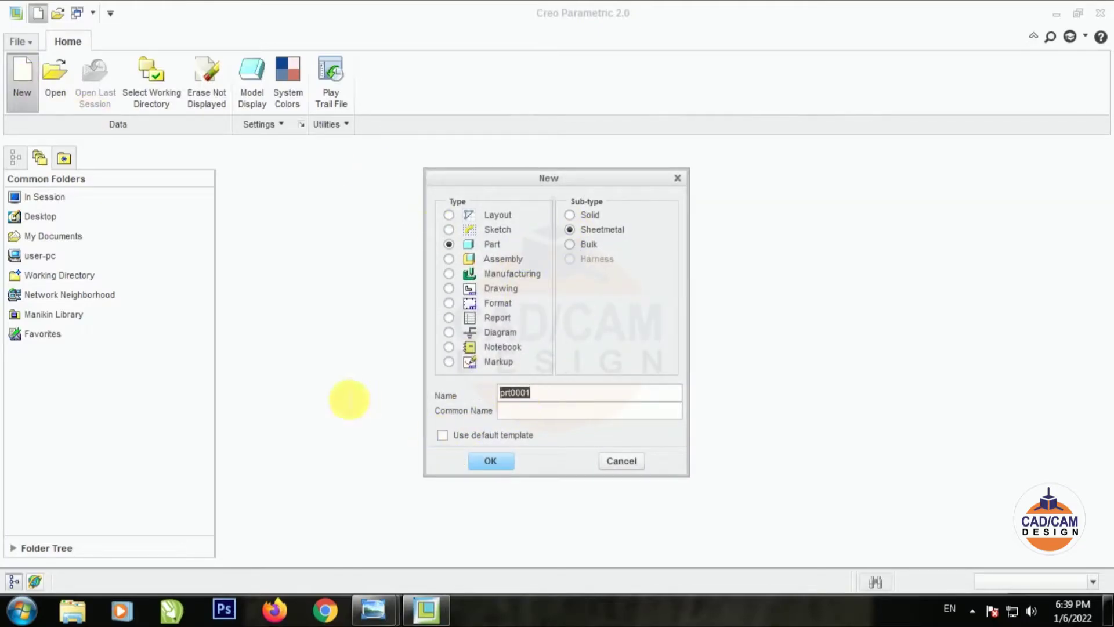
pyautogui.write('steelmetal')
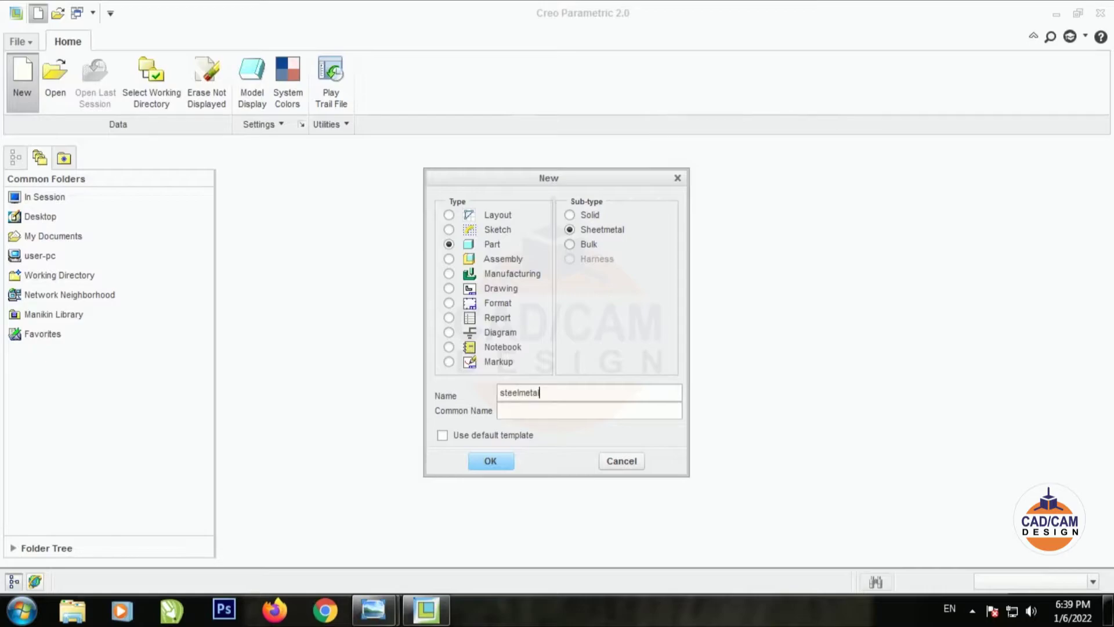
pyautogui.click(490, 463)
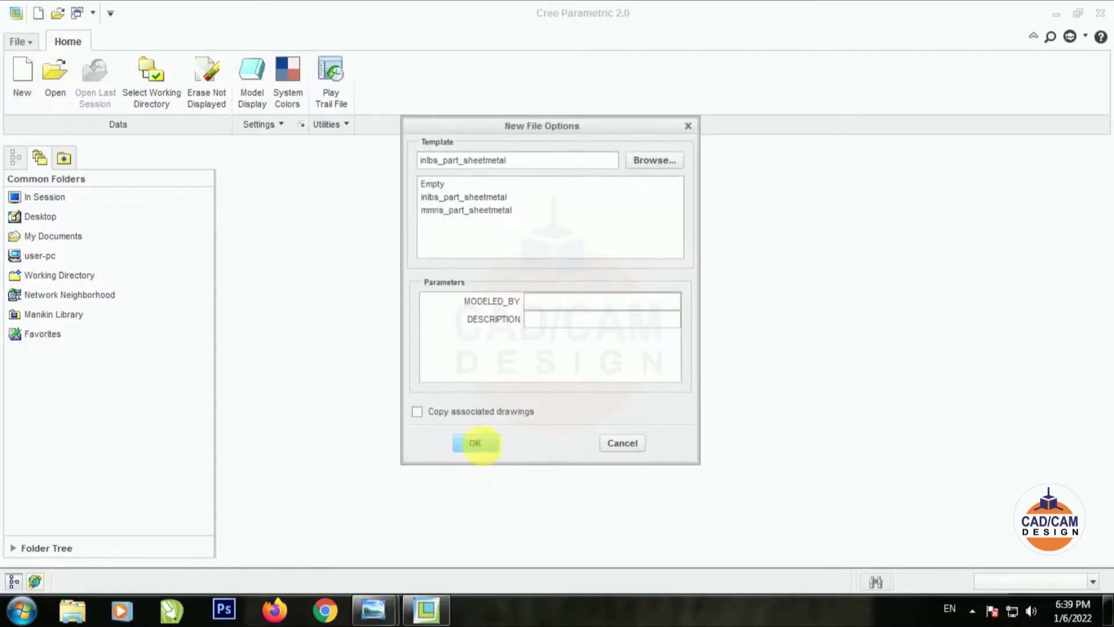
pyautogui.click(475, 211)
pyautogui.click(475, 443)
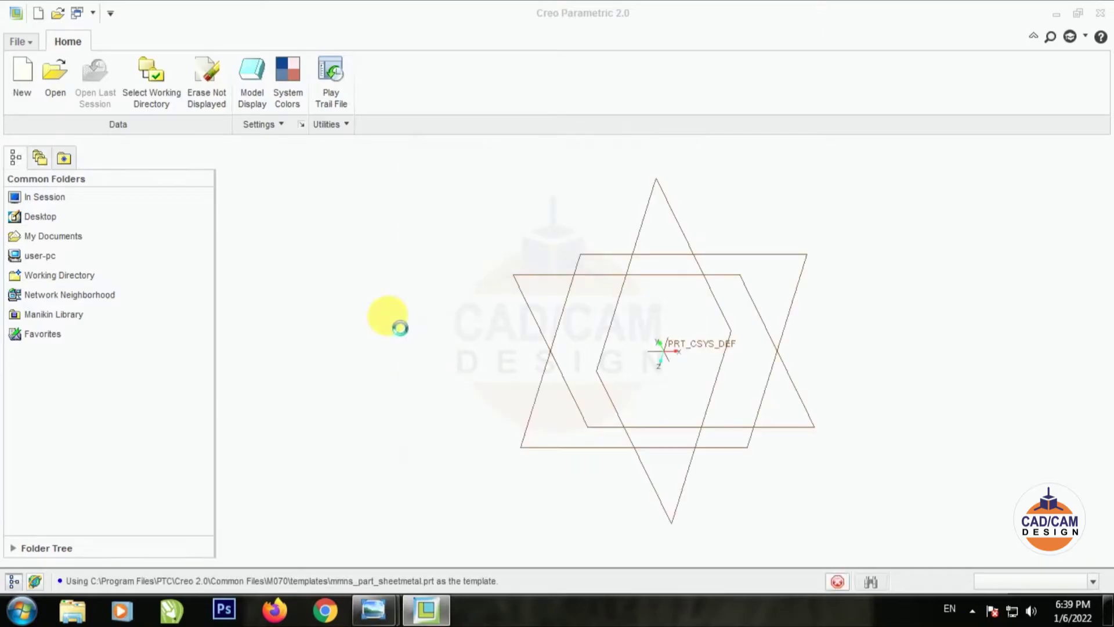
# Step: Start a planar wall sketch on the FRONT datum plane and turn off the display of all datum features
pyautogui.click(466, 83)
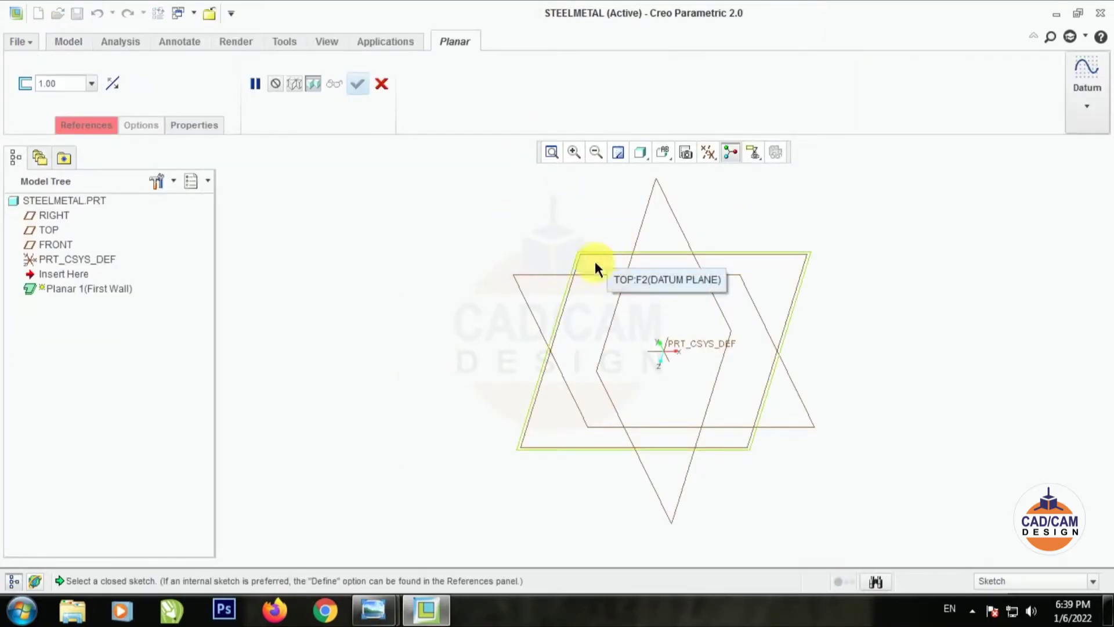
pyautogui.click(538, 266)
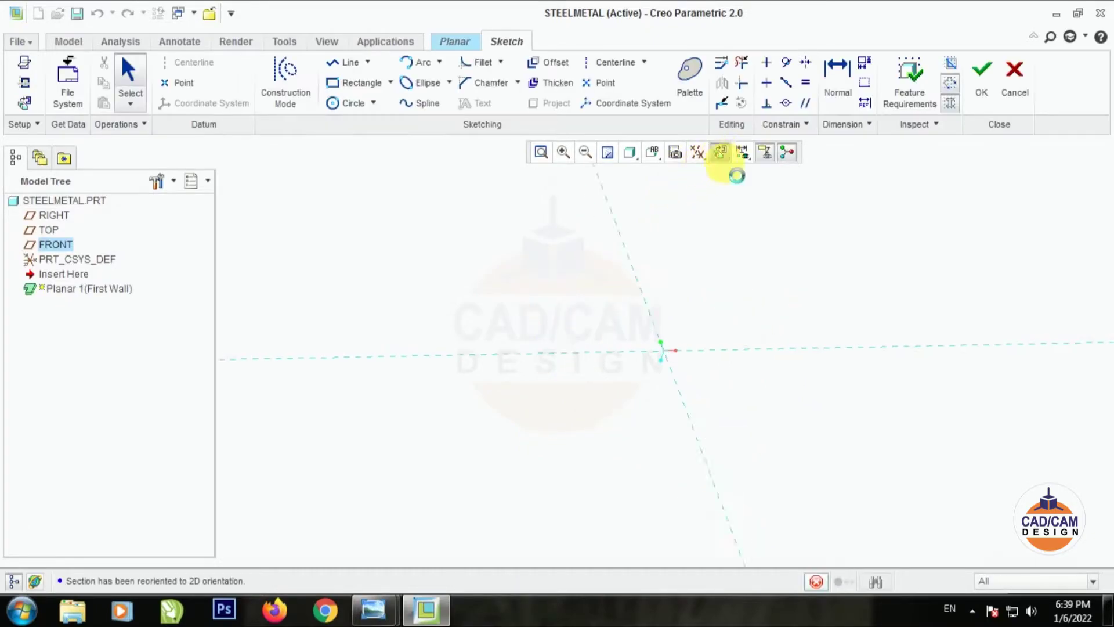
pyautogui.click(698, 153)
pyautogui.click(698, 180)
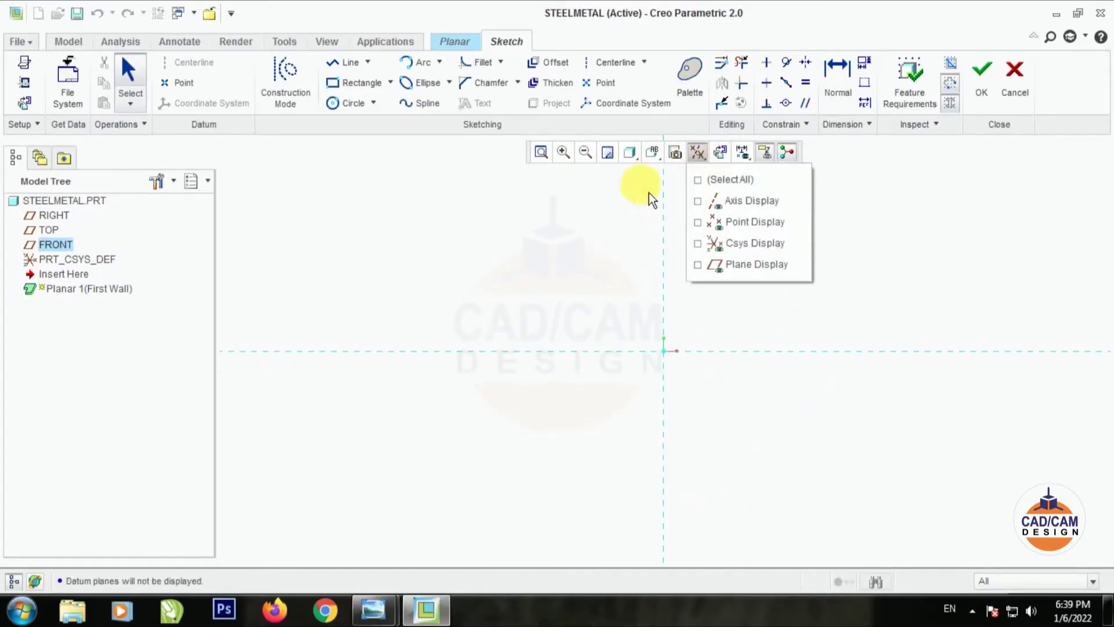
# Step: Add a vertical and a horizontal centerline through the sketch origin
pyautogui.click(613, 62)
pyautogui.click(664, 372)
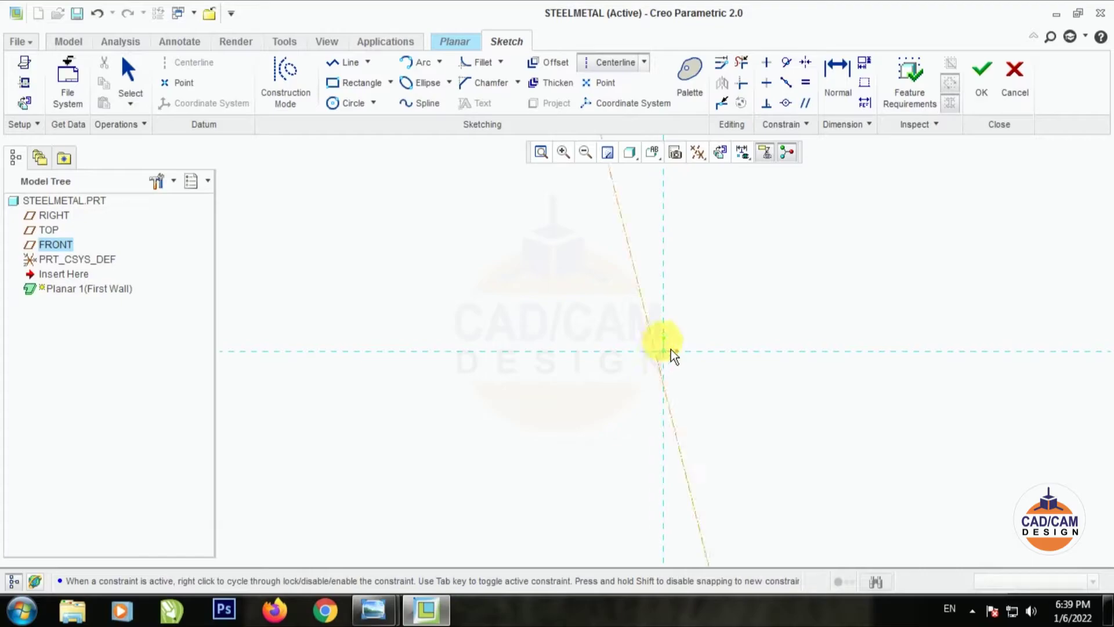
pyautogui.click(664, 339)
pyautogui.middleClick(662, 355)
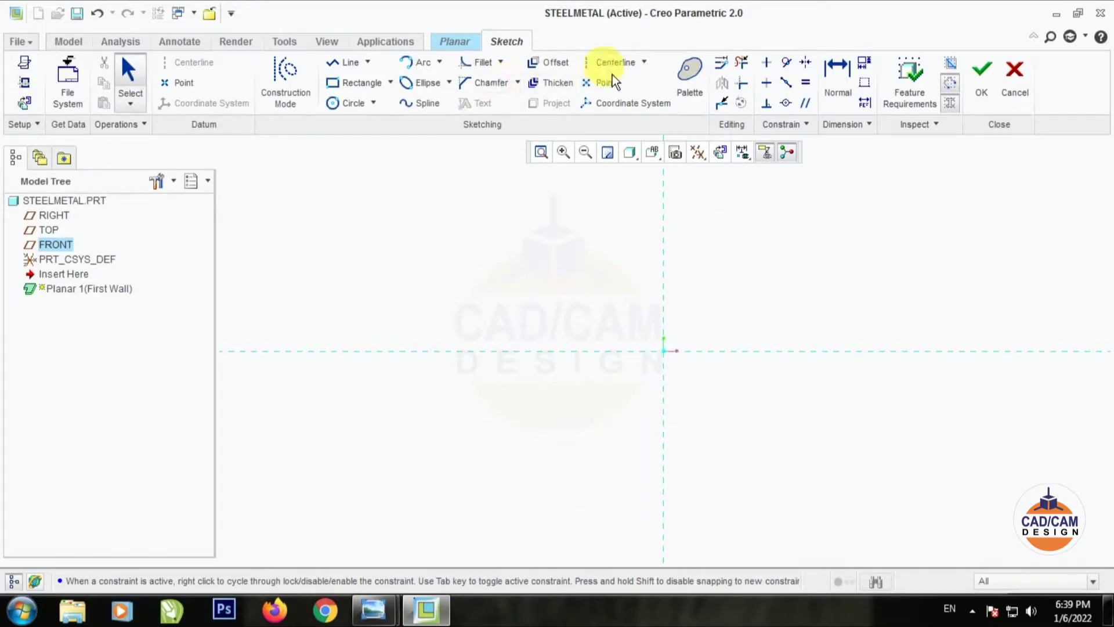
pyautogui.click(662, 350)
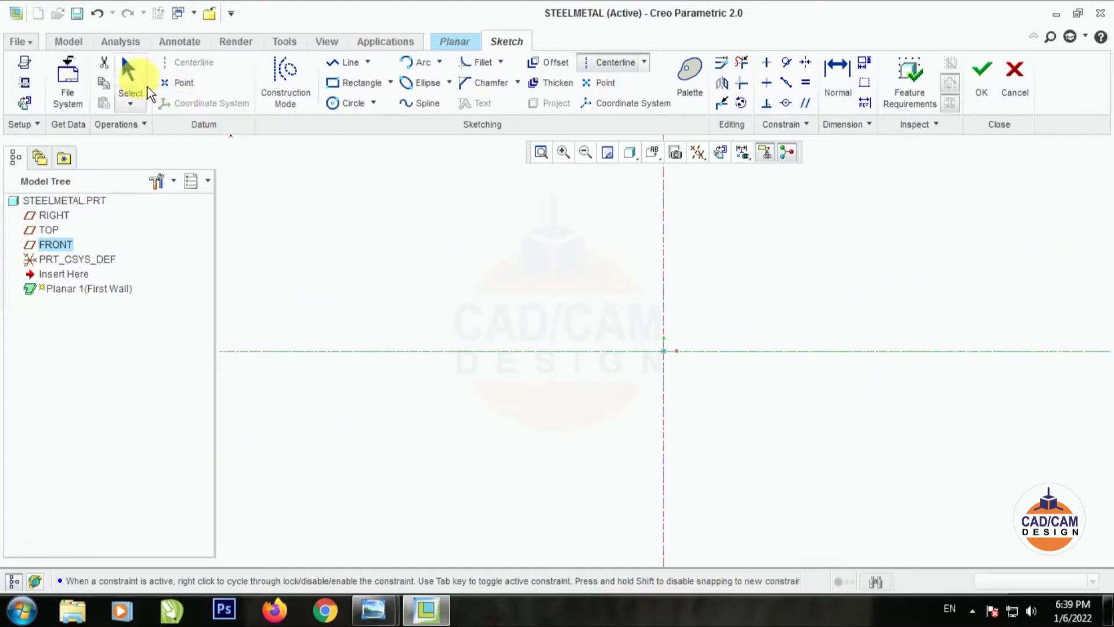
pyautogui.click(129, 70)
# Step: Sketch a rectangle about 125 mm wide and 118 mm high, symmetric about both centerlines
pyautogui.click(358, 83)
pyautogui.click(621, 311)
pyautogui.click(707, 390)
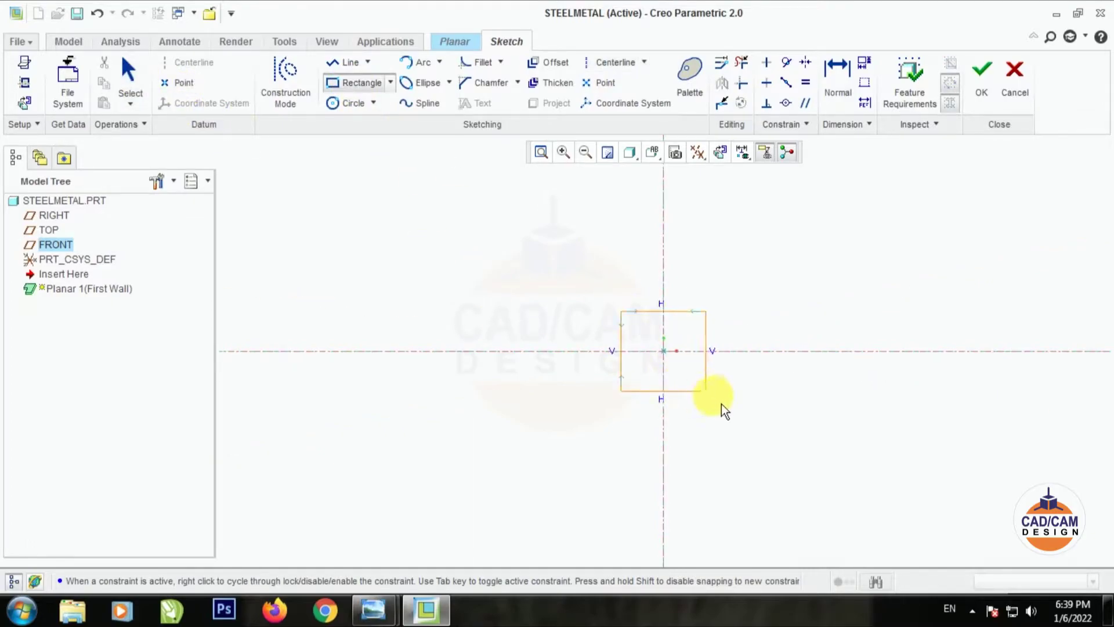
pyautogui.click(129, 70)
# Step: Set the rectangle's width and height to 10 mm each
pyautogui.doubleClick(658, 301)
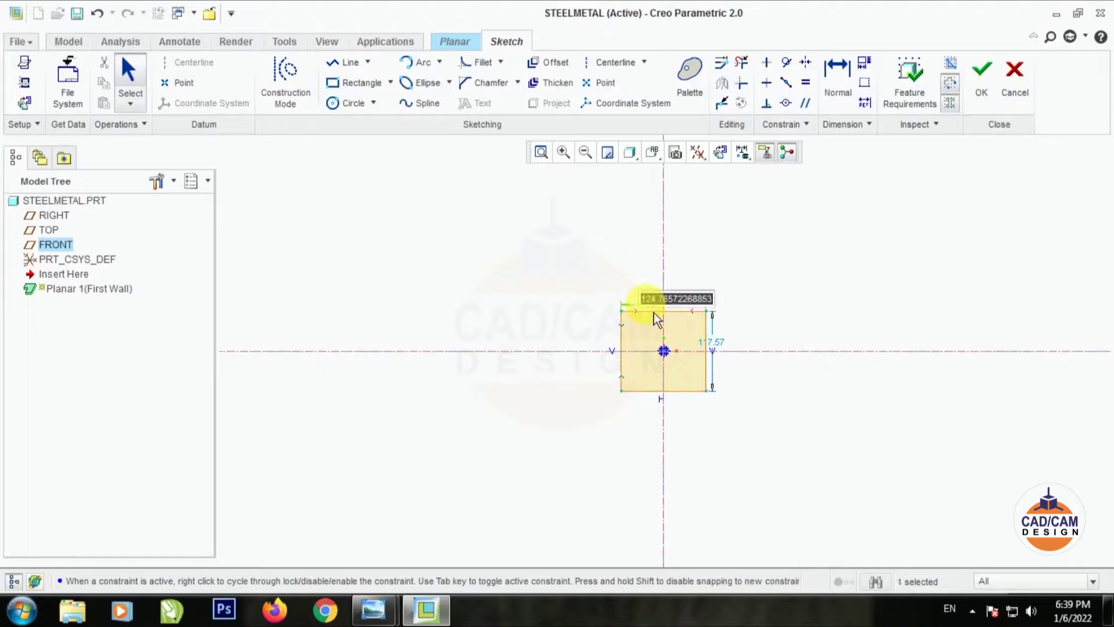
pyautogui.write('10')
pyautogui.press('Return')
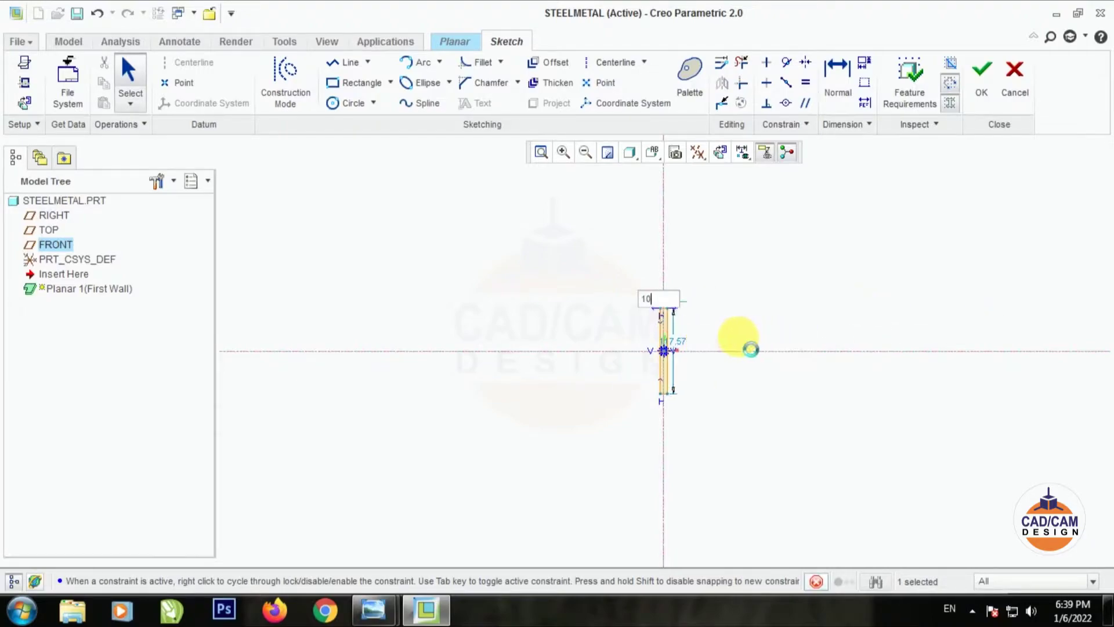
pyautogui.doubleClick(683, 319)
pyautogui.write('10')
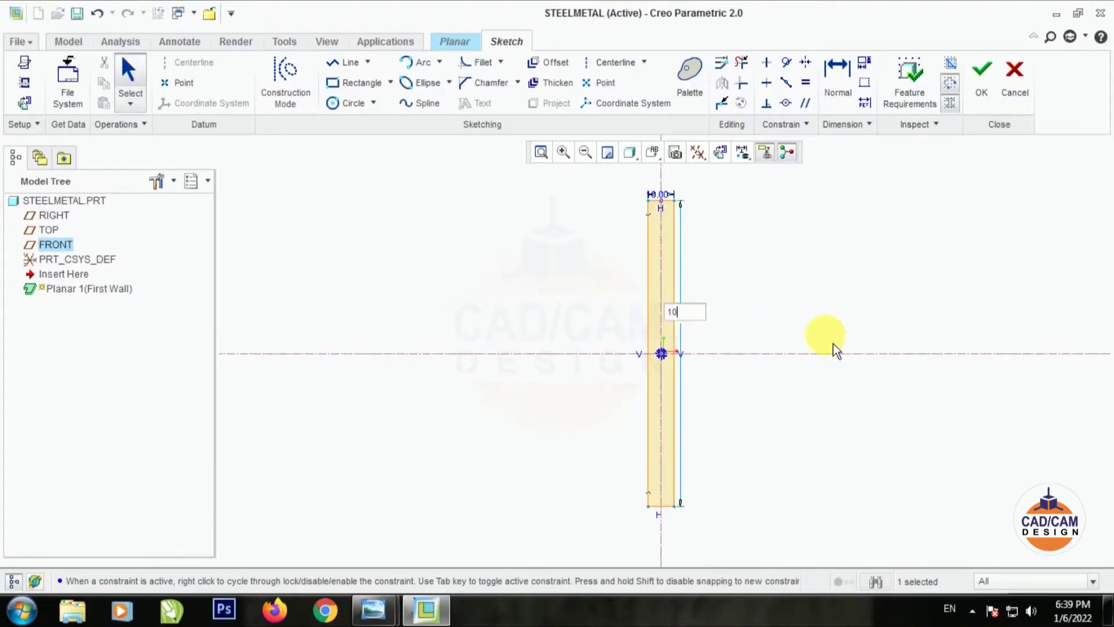
pyautogui.press('Return')
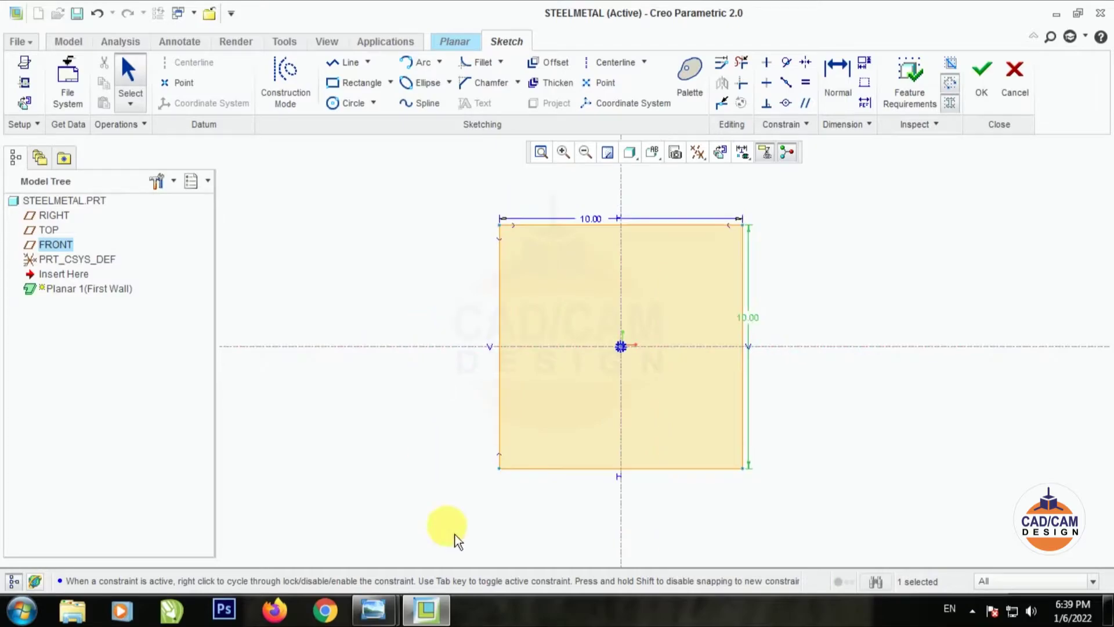
# Step: Check the sheetmetal606 image, accept the square sketch, and create the planar wall with a thickness of 0.2 mm
pyautogui.click(374, 610)
pyautogui.click(334, 566)
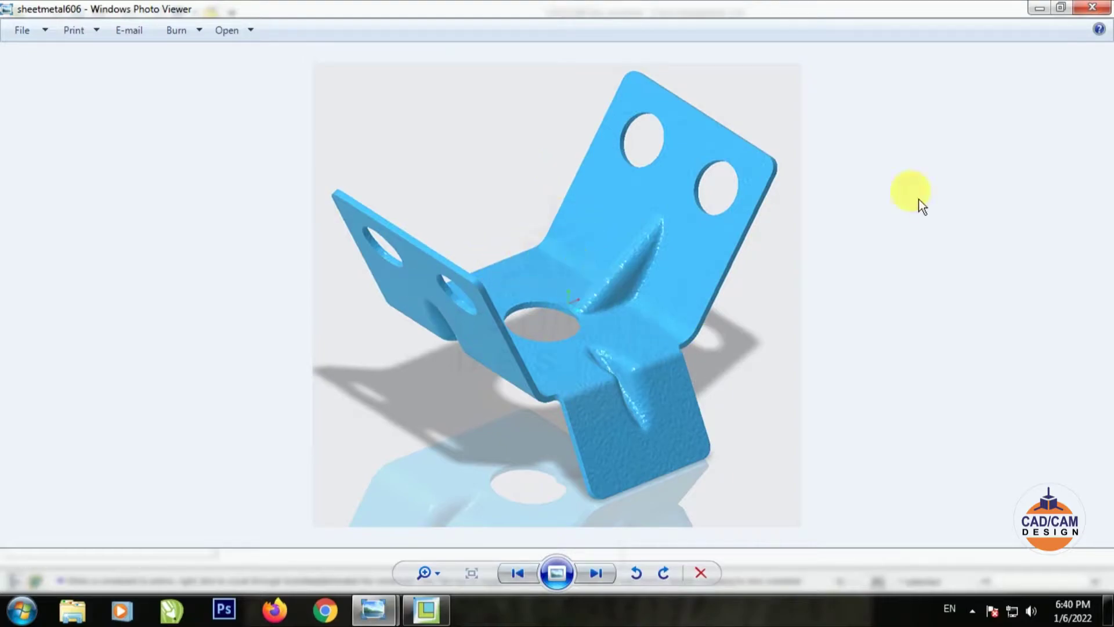
pyautogui.click(1053, 17)
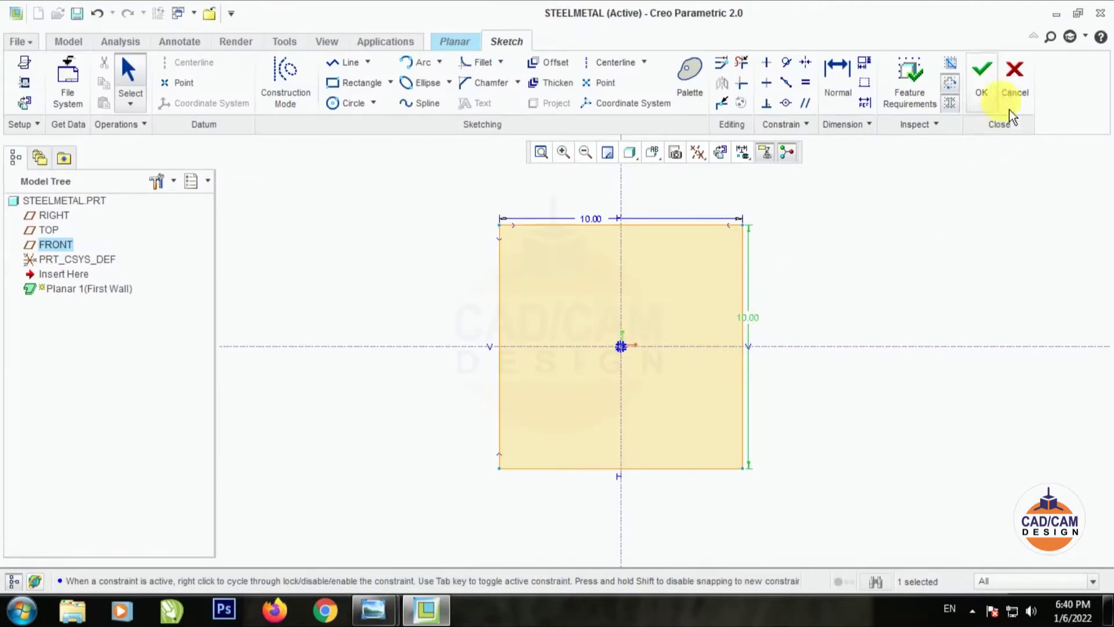
pyautogui.click(985, 87)
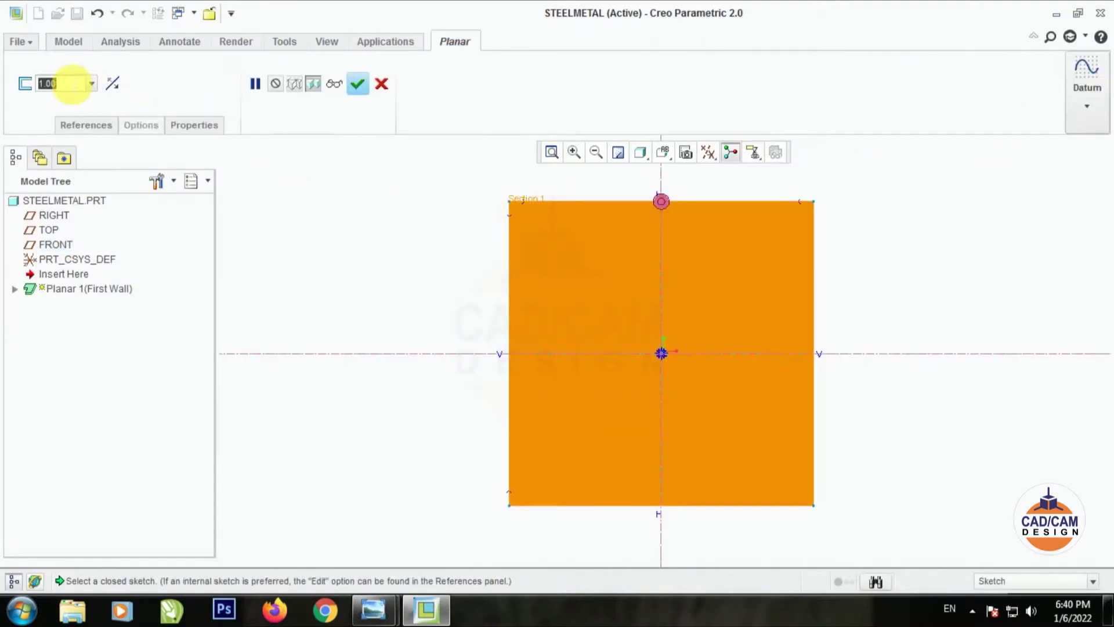
pyautogui.press('BackSpace')
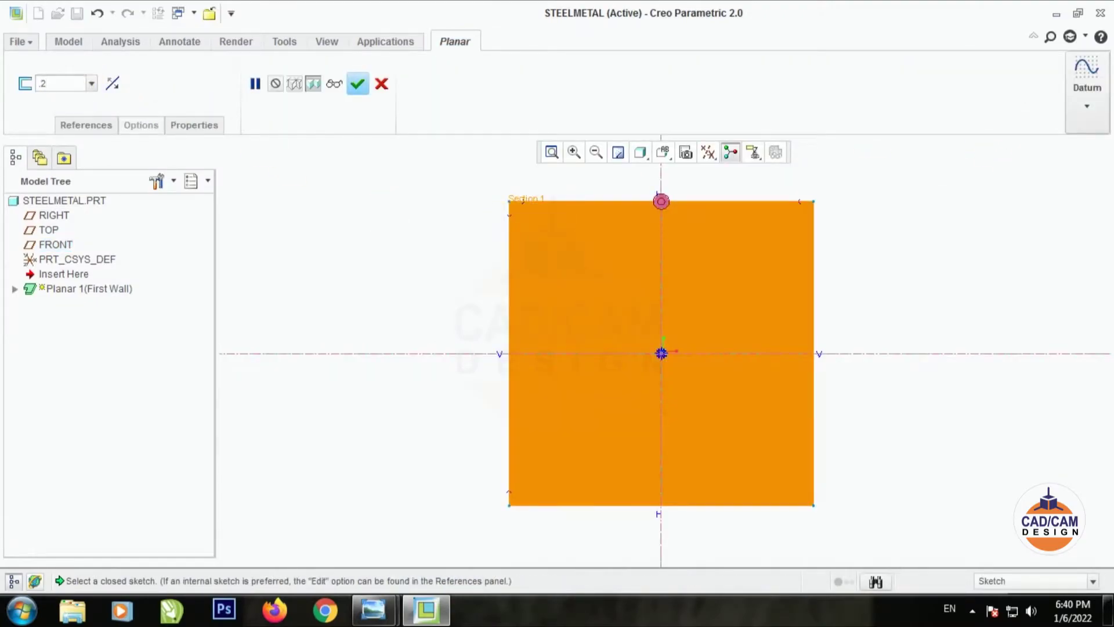
pyautogui.write('.2')
pyautogui.press('Return')
pyautogui.click(357, 84)
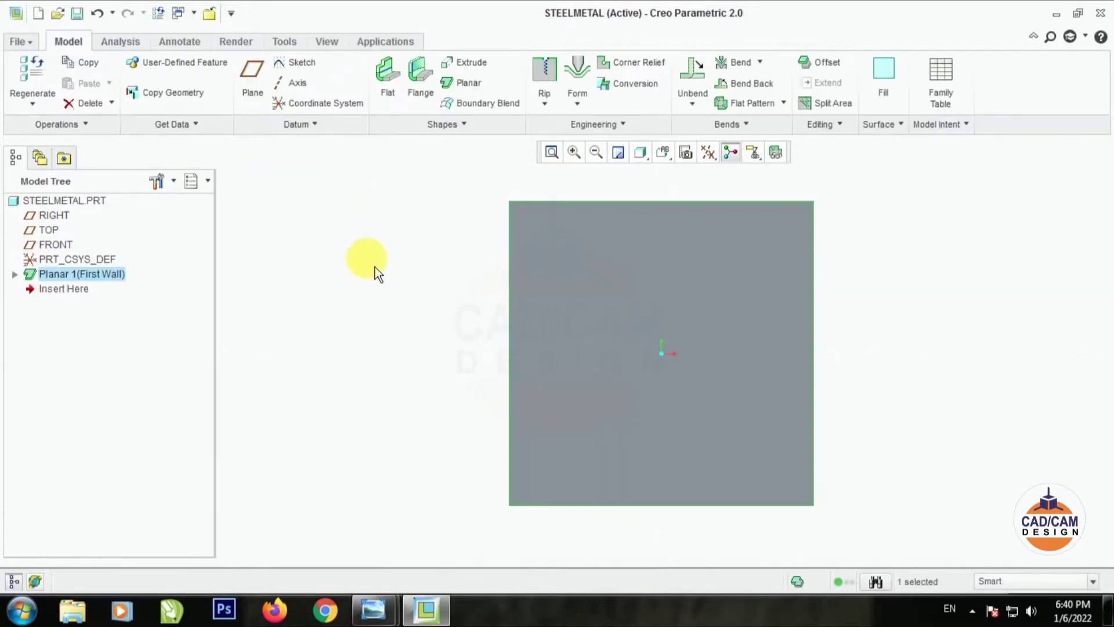
# Step: Show the plate in the default orientation and set its display style to Shading With Edges
pyautogui.hotkey('ctrl', 'd')
pyautogui.click(649, 155)
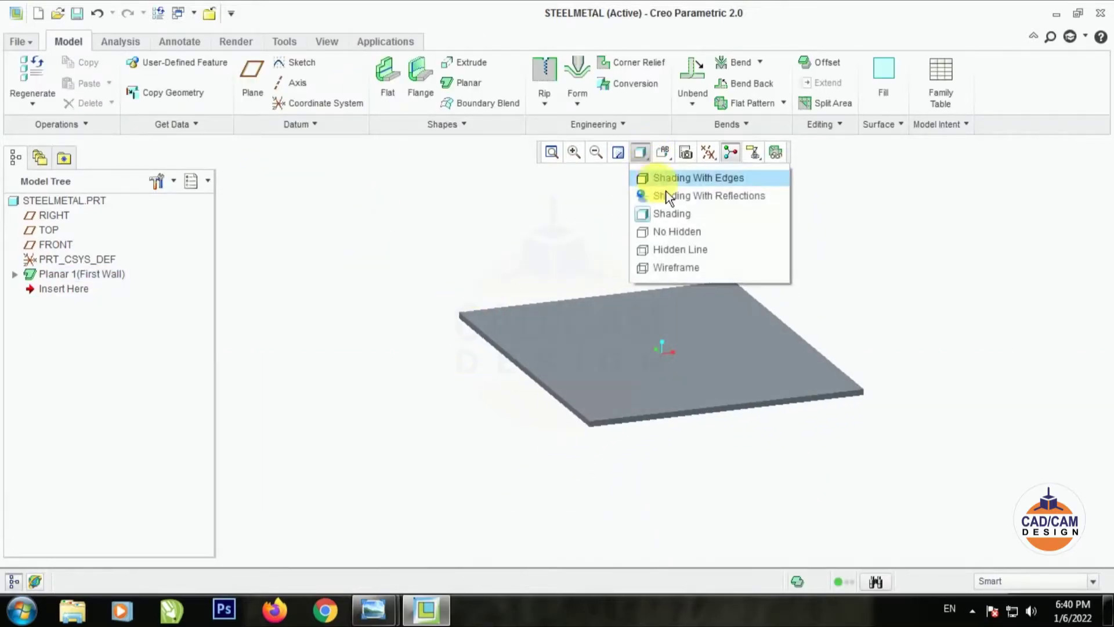
pyautogui.click(662, 177)
pyautogui.moveTo(908, 294)
pyautogui.mouseDown(button='middle')
pyautogui.moveTo(965, 298)
pyautogui.moveTo(936, 310)
pyautogui.mouseUp(button='middle')
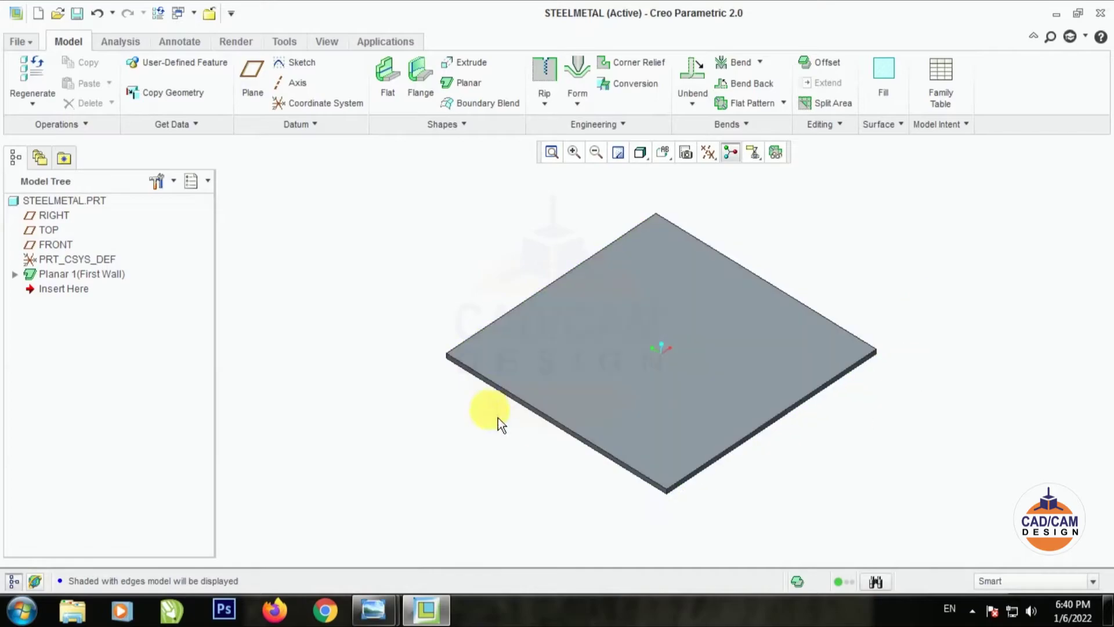
# Step: Start a flange wall and attach it to one side edge of the square plate, following the sheetmetal606 image
pyautogui.click(377, 607)
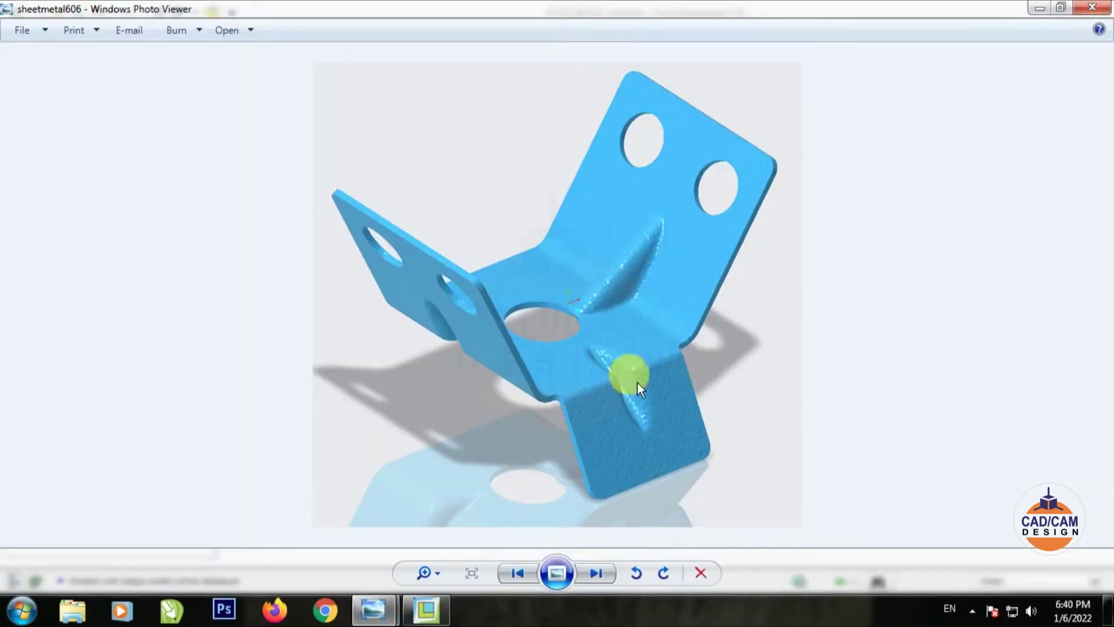
pyautogui.click(1082, 12)
pyautogui.click(420, 76)
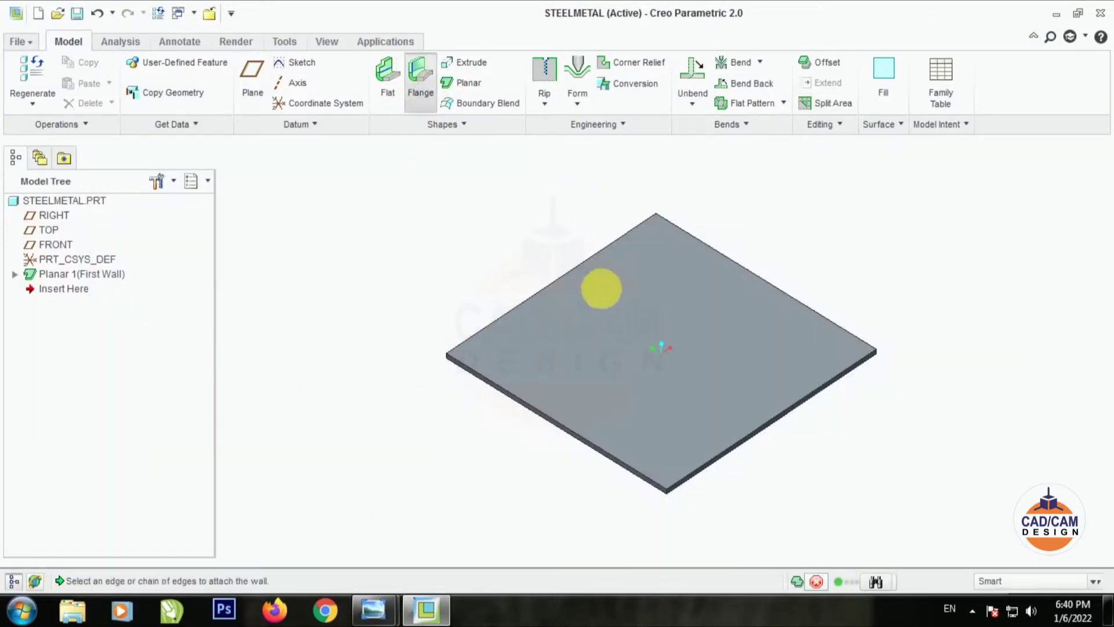
pyautogui.moveTo(601, 289); pyautogui.dragTo(557, 267, button='middle')
pyautogui.scroll(-4, 853, 323)
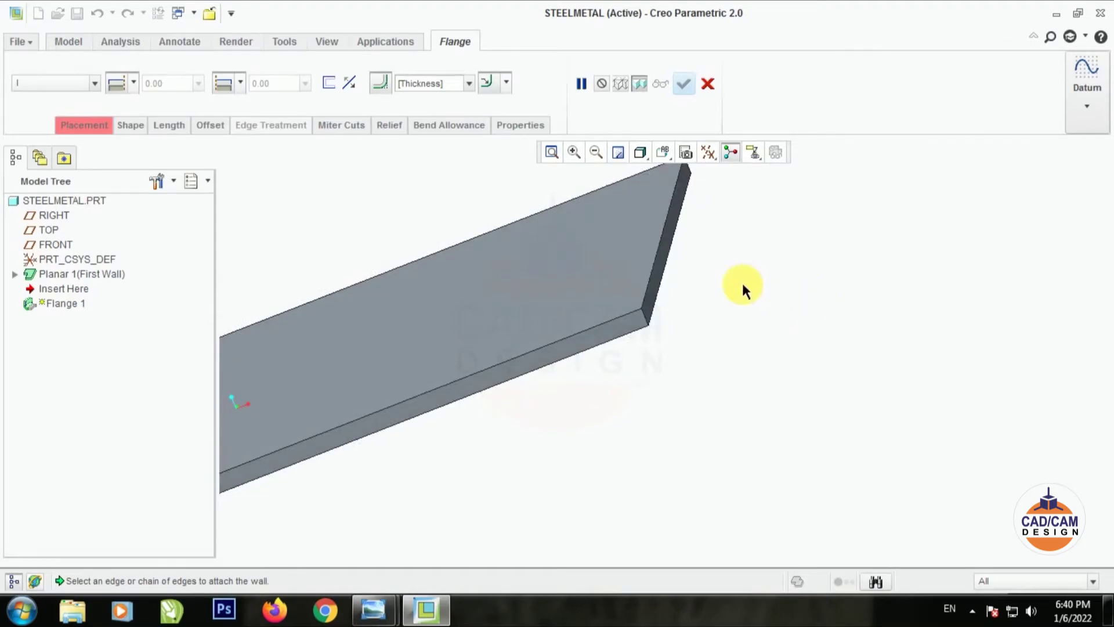
pyautogui.click(667, 270)
pyautogui.scroll(3, 783, 371)
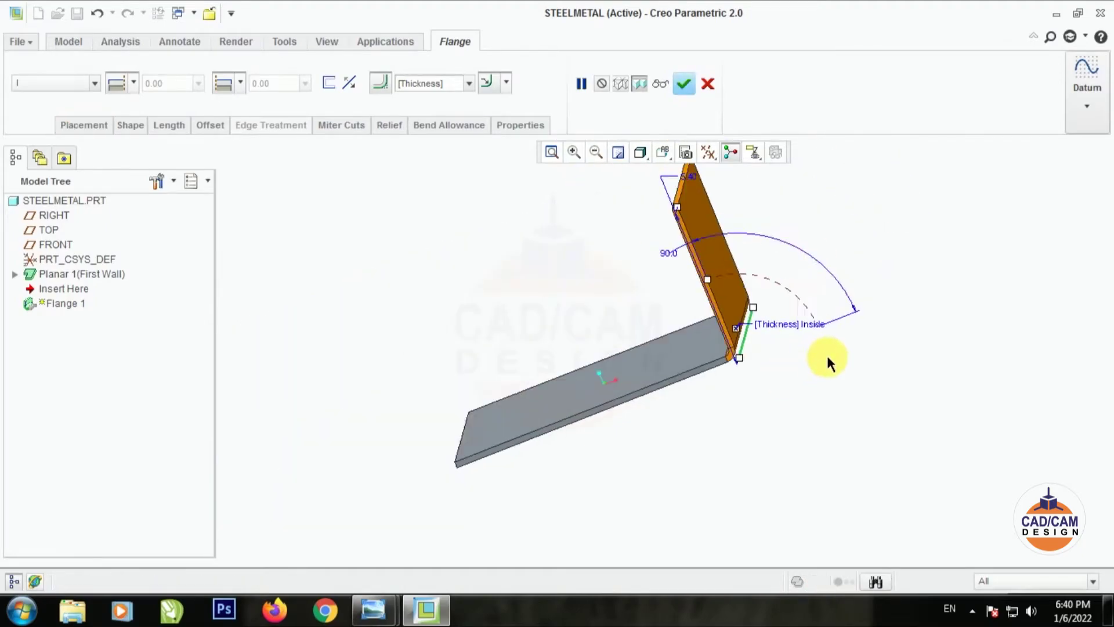
# Step: Set the flange's bend angle to 60 degrees and its length to 6.50, and create the flange
pyautogui.moveTo(826, 354); pyautogui.dragTo(886, 346, button='middle')
pyautogui.moveTo(585, 256); pyautogui.dragTo(567, 252, button='middle')
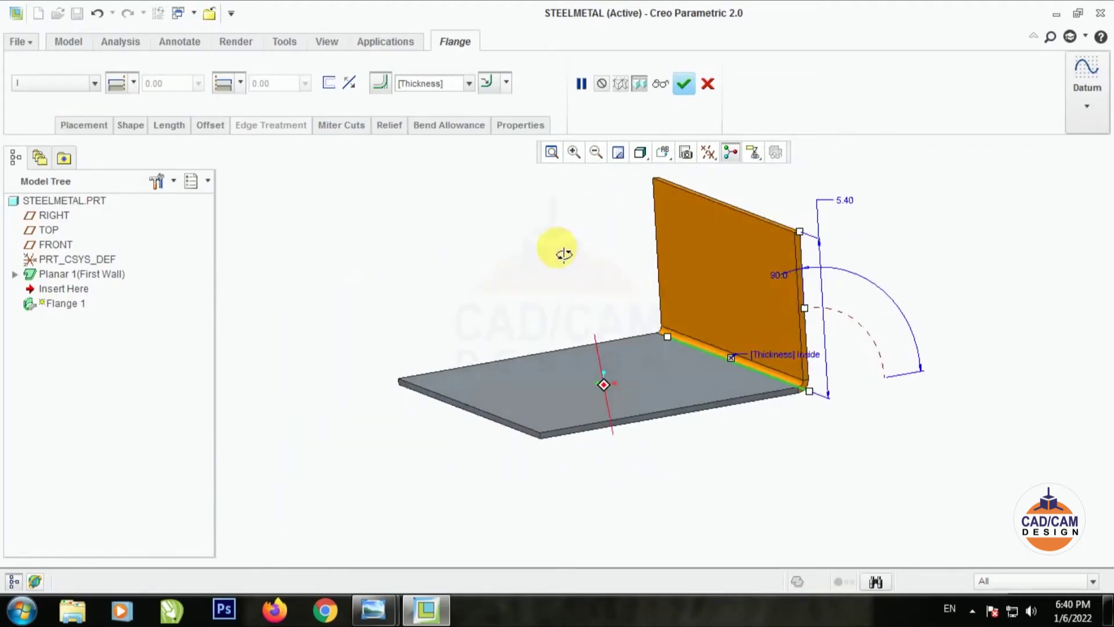
pyautogui.write('60')
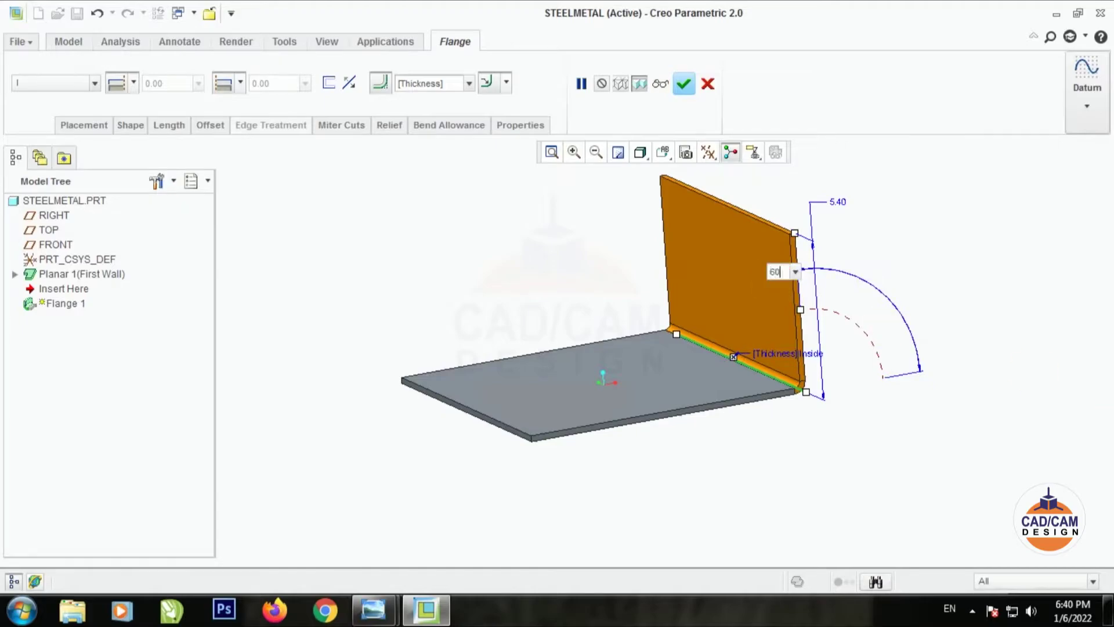
pyautogui.press('Return')
pyautogui.moveTo(813, 441); pyautogui.dragTo(706, 442, button='middle')
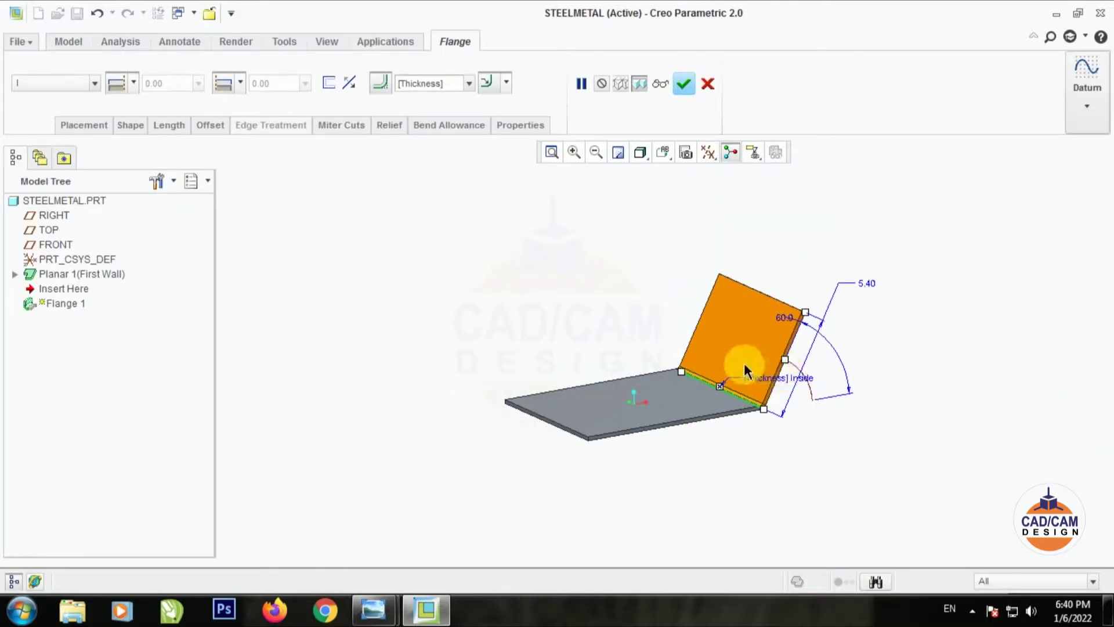
pyautogui.doubleClick(868, 284)
pyautogui.write('6.5')
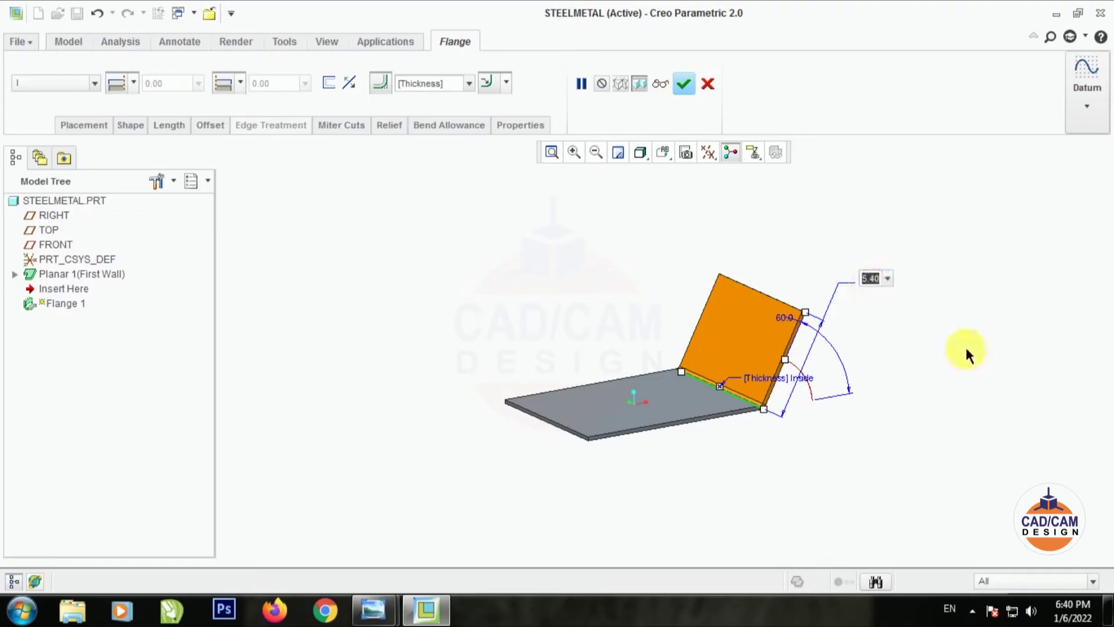
pyautogui.press('Return')
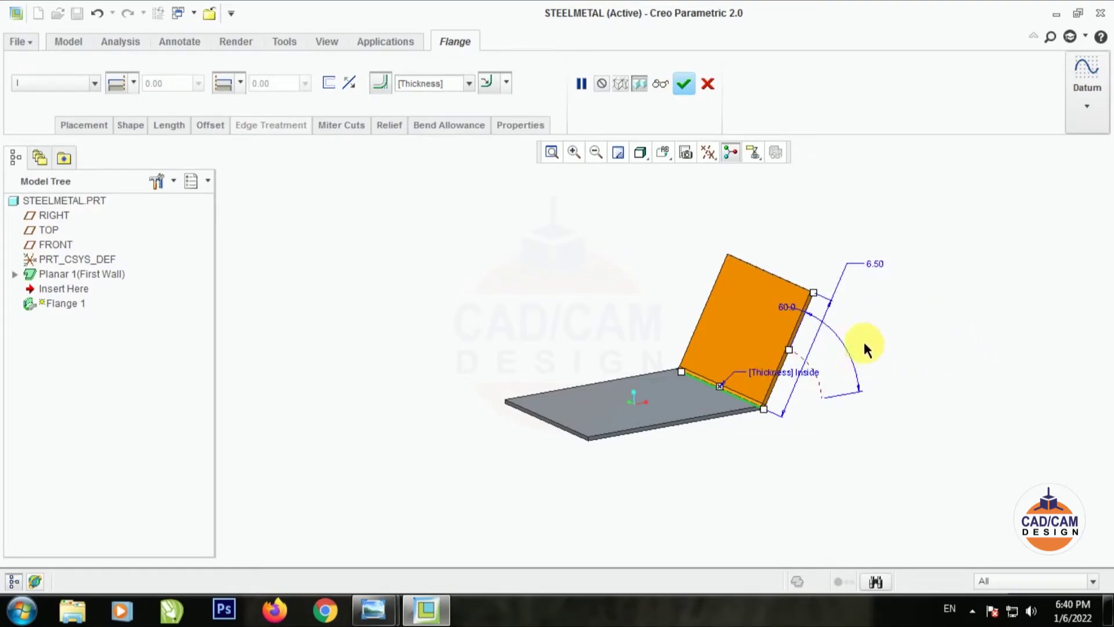
pyautogui.scroll(2, 862, 339)
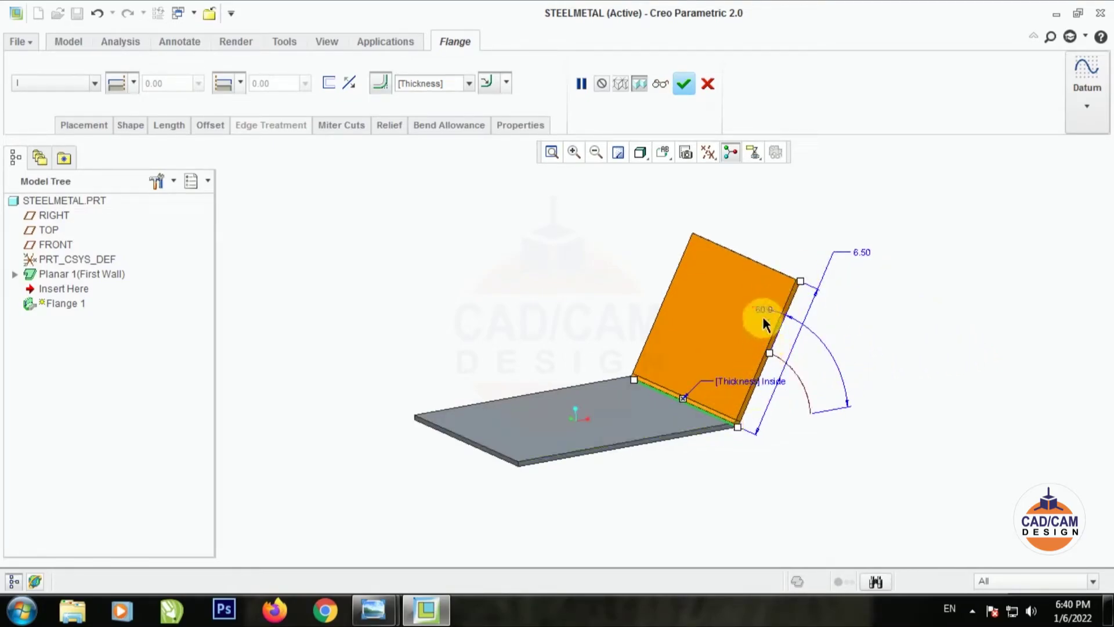
pyautogui.click(684, 85)
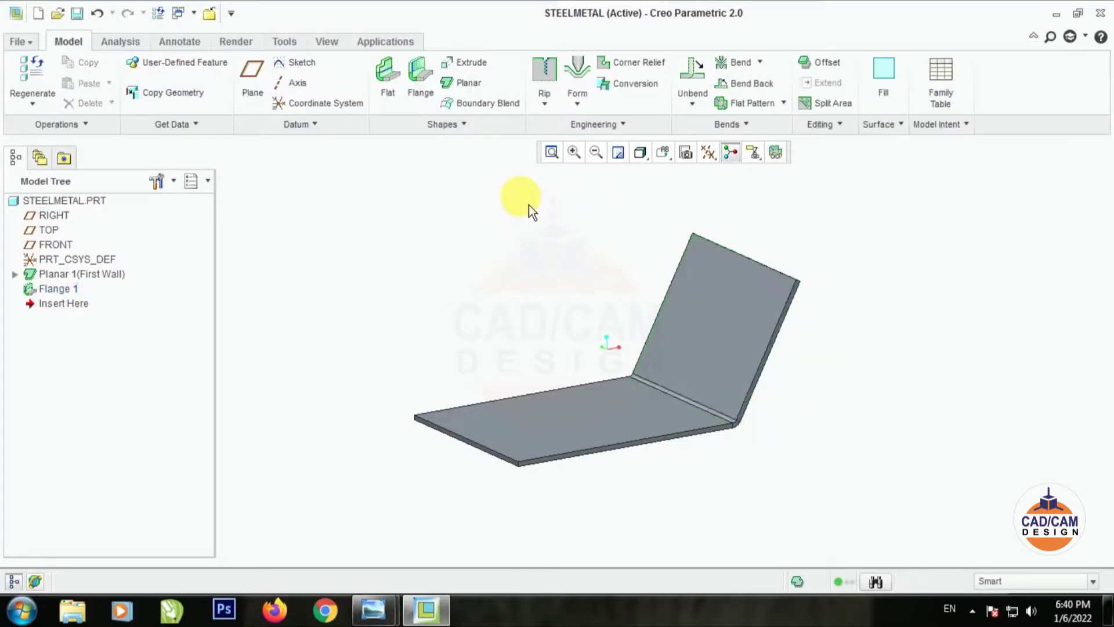
# Step: Redefine the flange with a bend radius of 1
pyautogui.moveTo(528, 204); pyautogui.dragTo(525, 192, button='middle')
pyautogui.scroll(2, 748, 429)
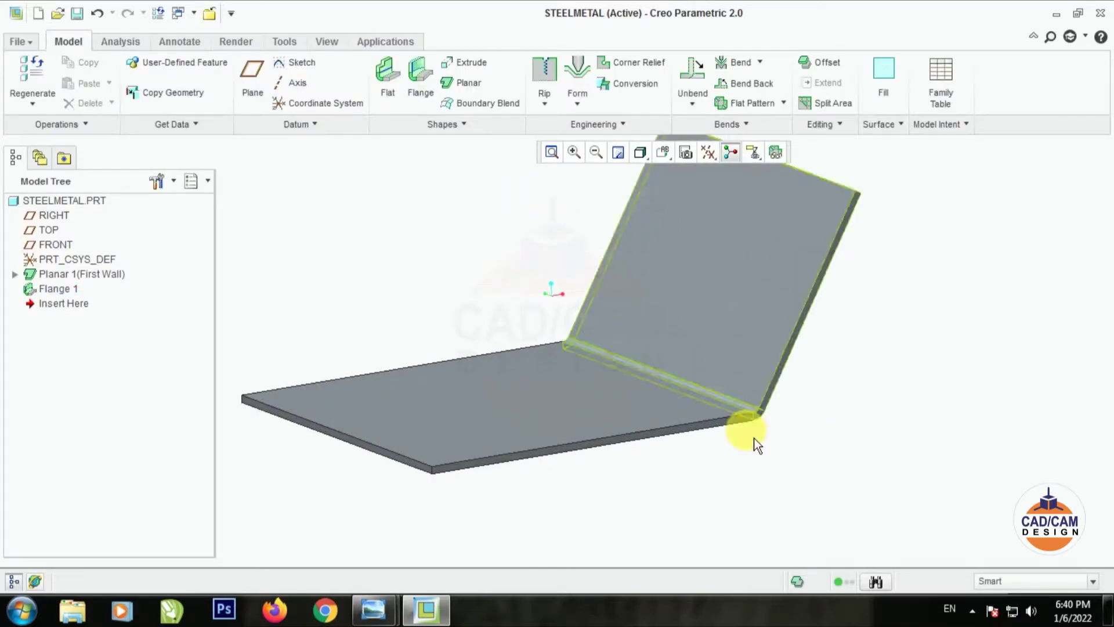
pyautogui.click(765, 422)
pyautogui.rightClick(767, 428)
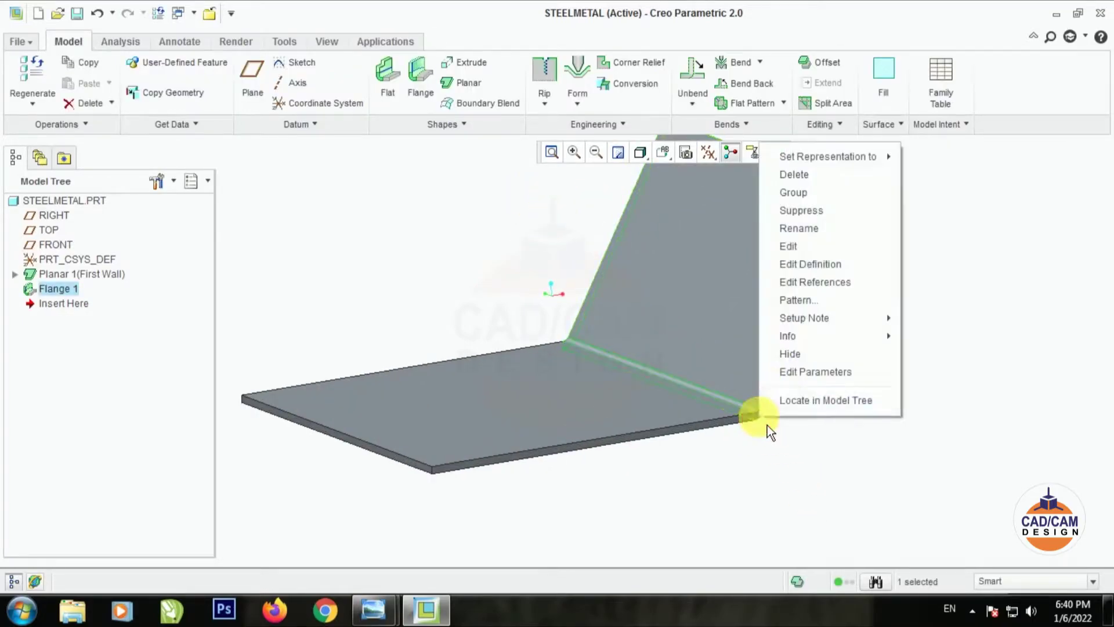
pyautogui.click(810, 264)
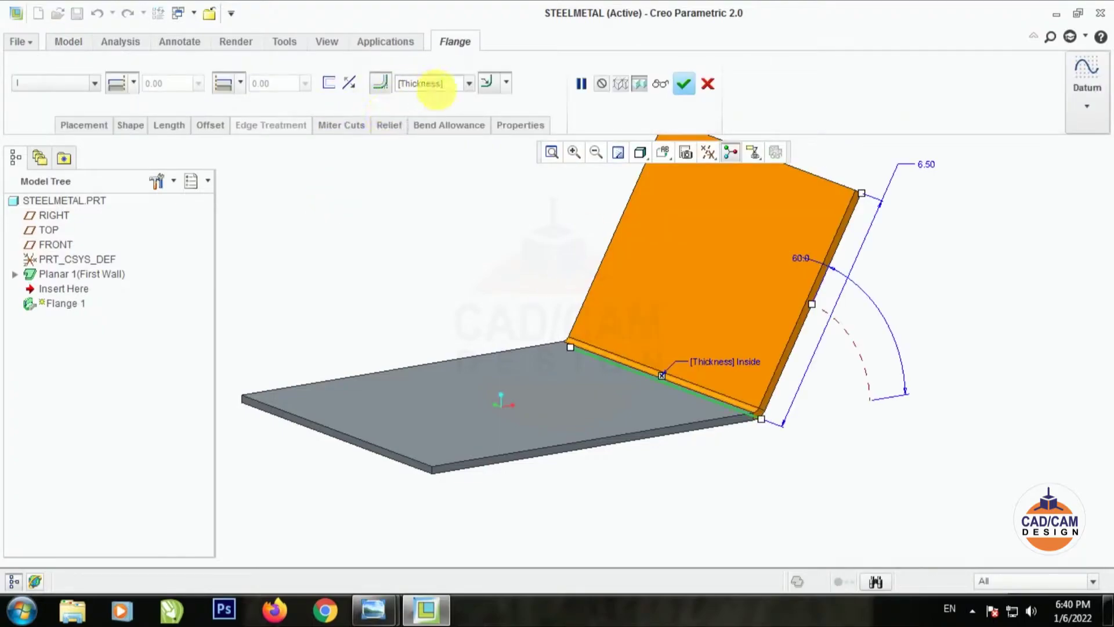
pyautogui.click(451, 87)
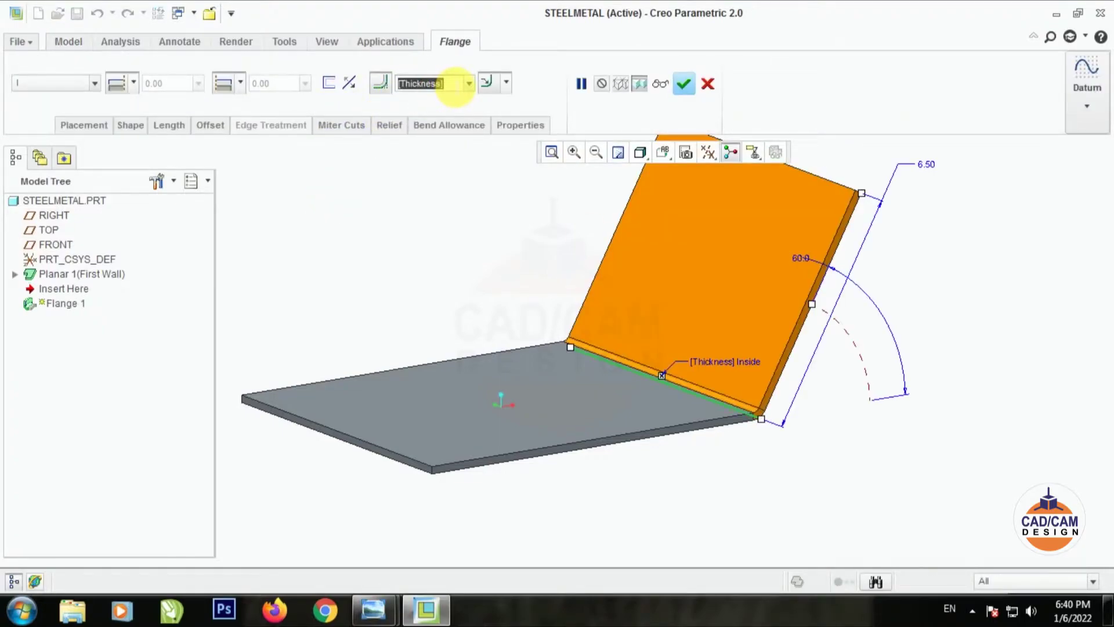
pyautogui.press('BackSpace')
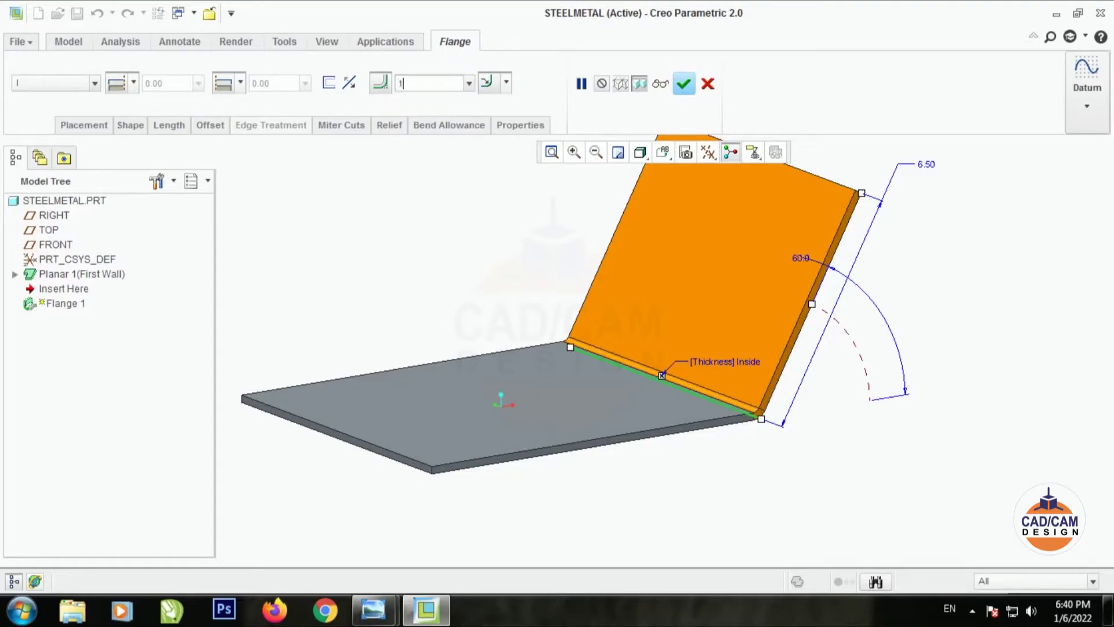
pyautogui.write('1')
pyautogui.press('Return')
pyautogui.click(684, 83)
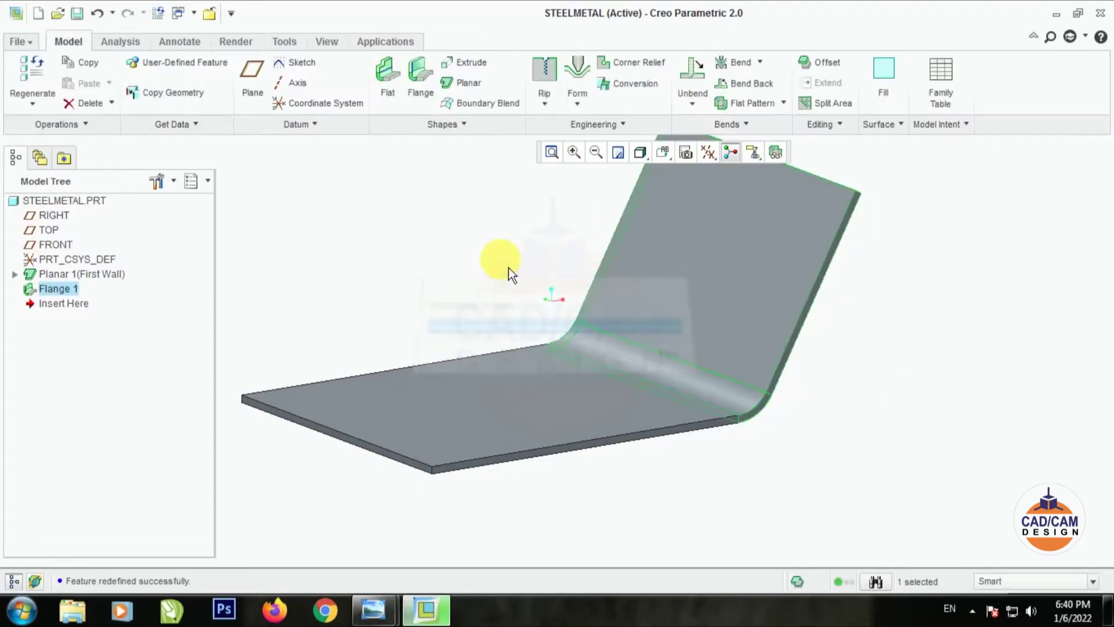
# Step: Display the datum planes and mirror the flange to the opposite side of the plate about the middle datum plane
pyautogui.click(708, 152)
pyautogui.click(708, 264)
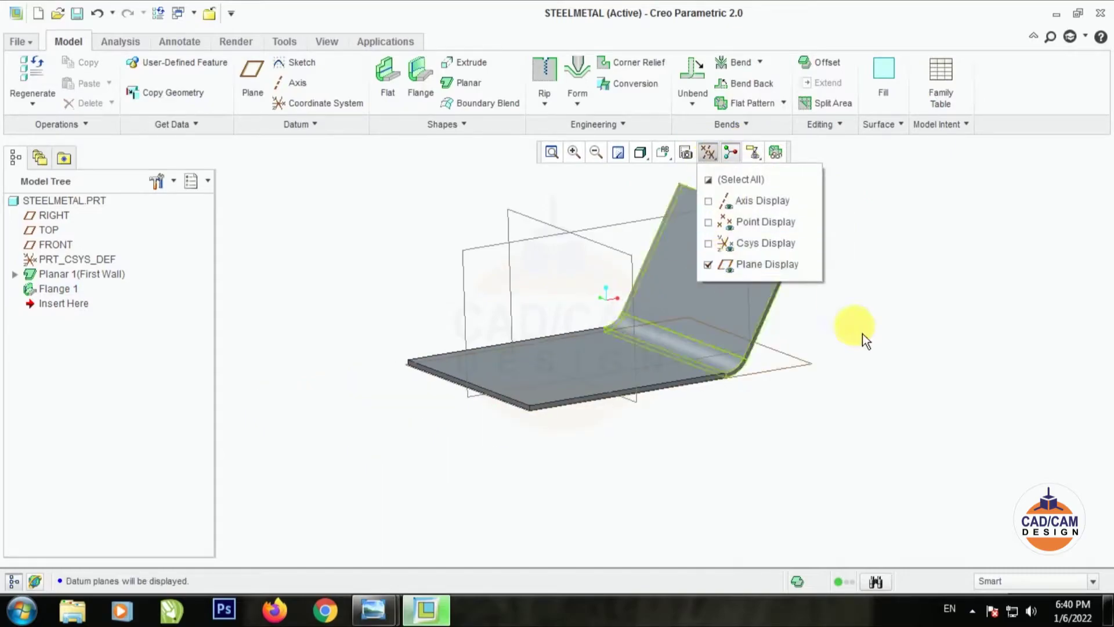
pyautogui.click(749, 290)
pyautogui.click(827, 124)
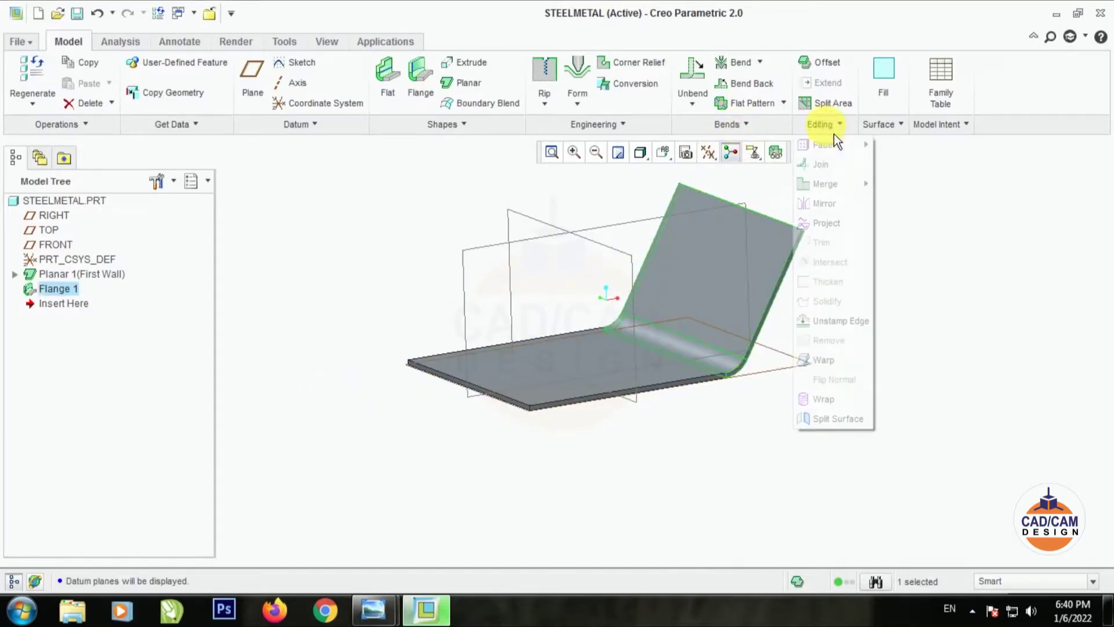
pyautogui.click(827, 184)
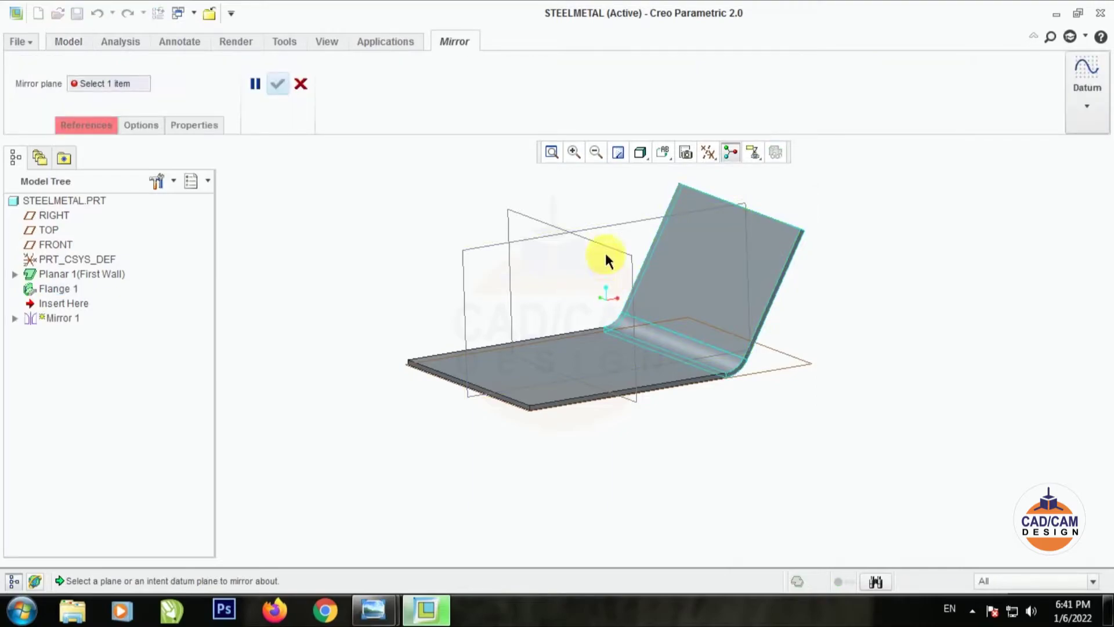
pyautogui.click(483, 221)
pyautogui.click(279, 91)
pyautogui.moveTo(266, 226); pyautogui.dragTo(493, 531, button='middle')
# Step: Check the sheetmetal606 image and attach a new flange wall to the plate's front edge between the two upright flanges
pyautogui.moveTo(374, 609)
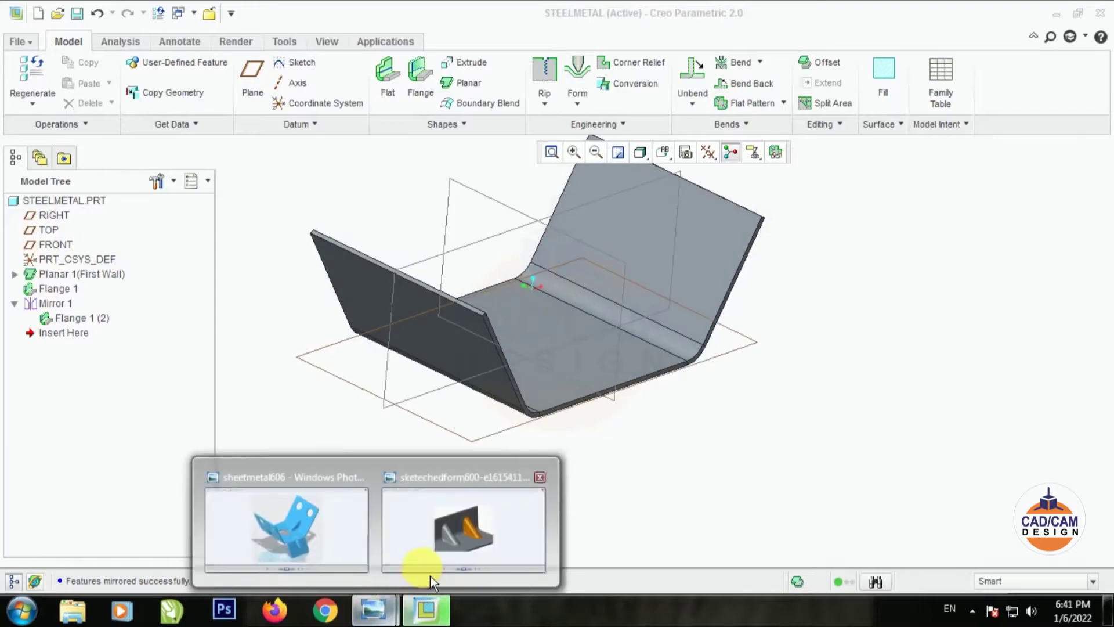
pyautogui.click(326, 553)
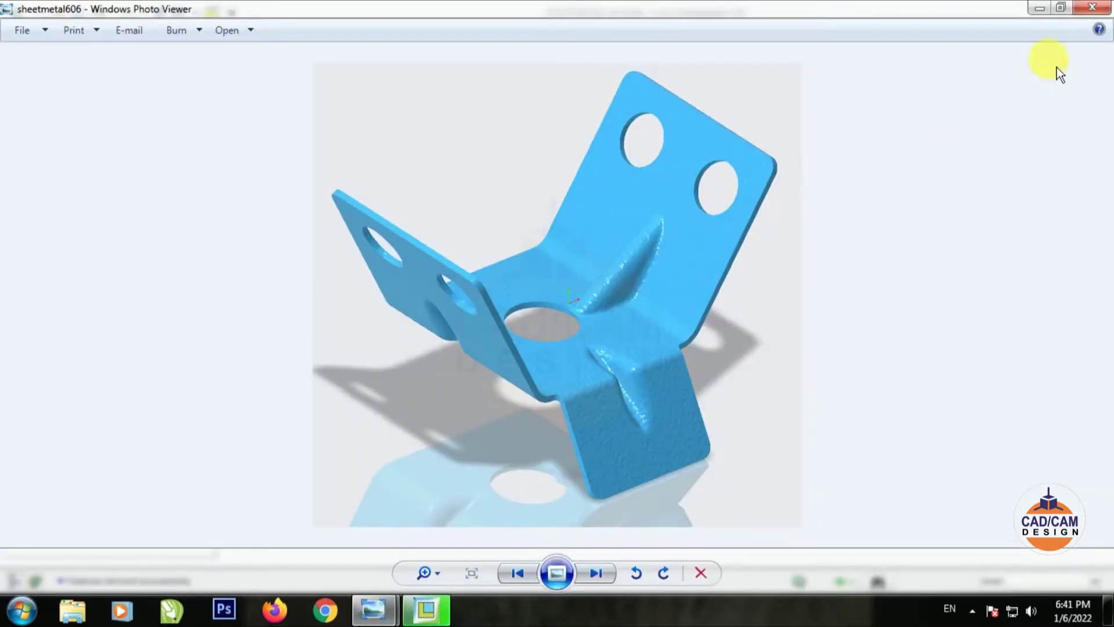
pyautogui.click(1039, 8)
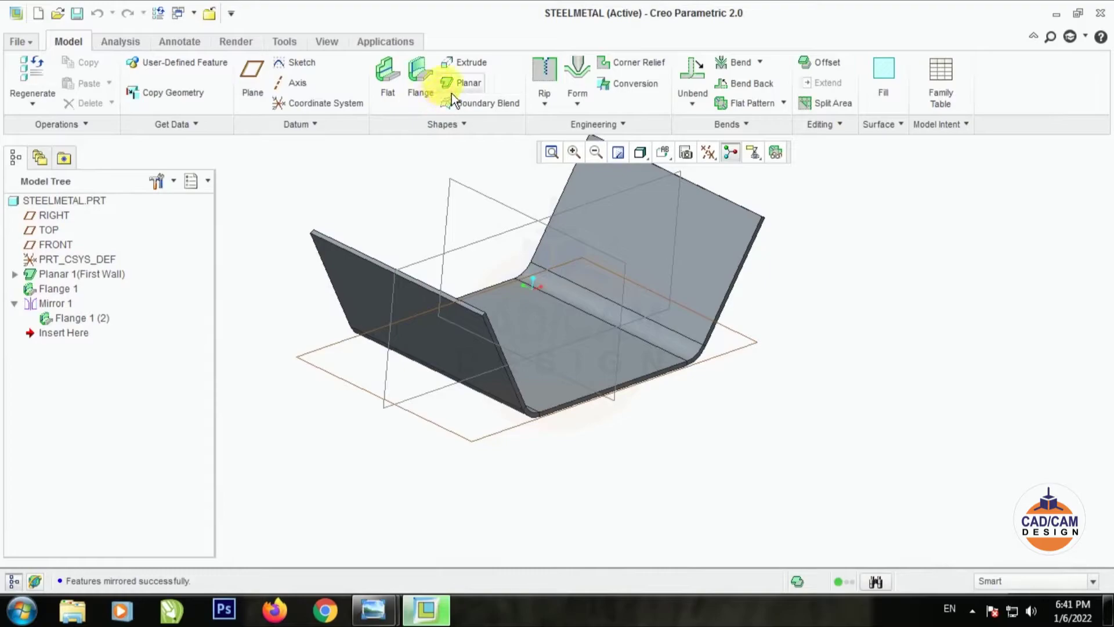
pyautogui.click(407, 72)
pyautogui.click(632, 379)
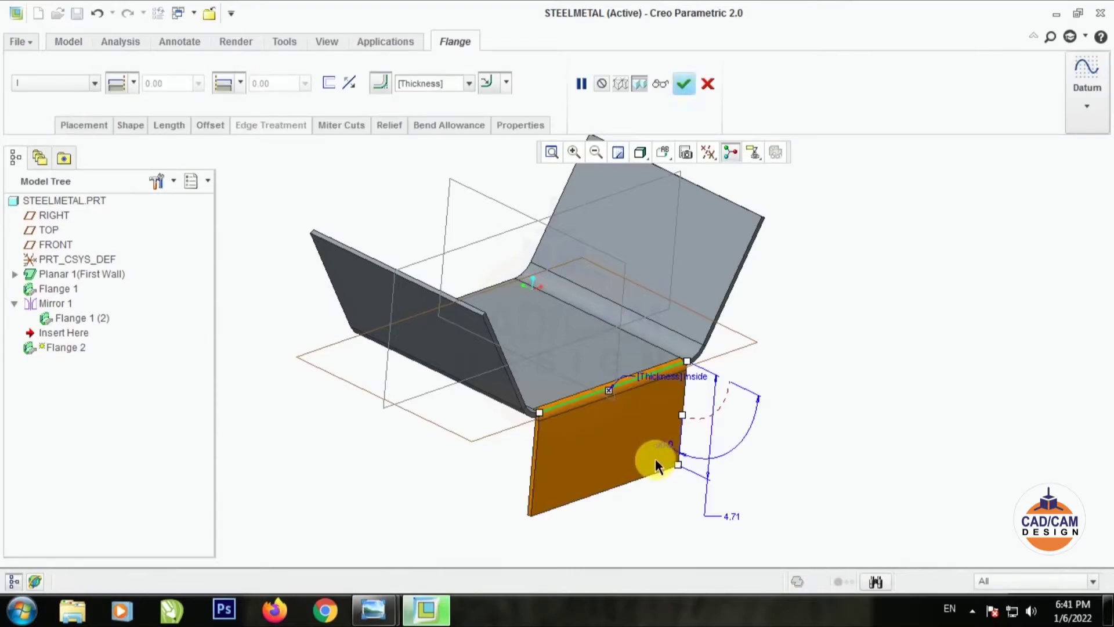
# Step: Set the front flange's bend radius to 1 and its bend angle to 60 degrees
pyautogui.scroll(-2, 461, 417)
pyautogui.click(446, 84)
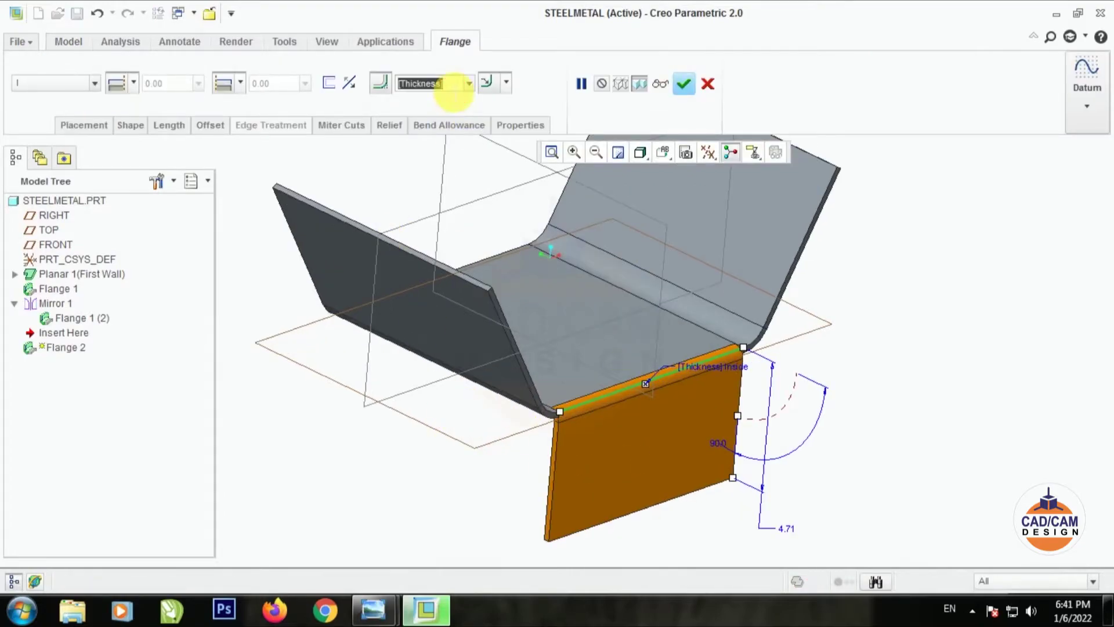
pyautogui.write('1')
pyautogui.press('Return')
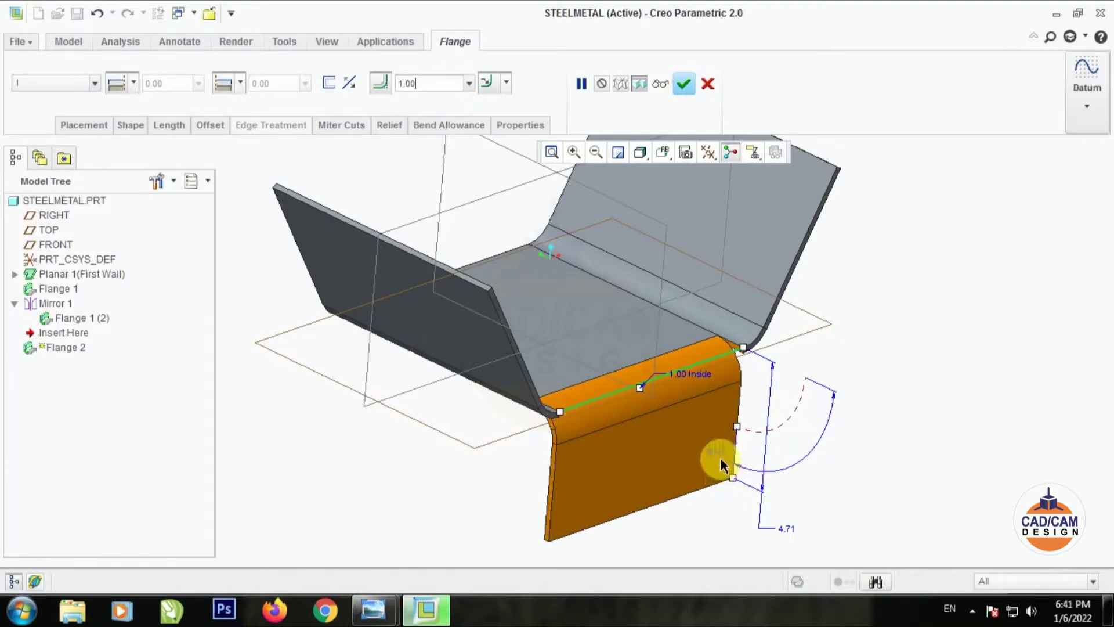
pyautogui.write('60')
pyautogui.press('Return')
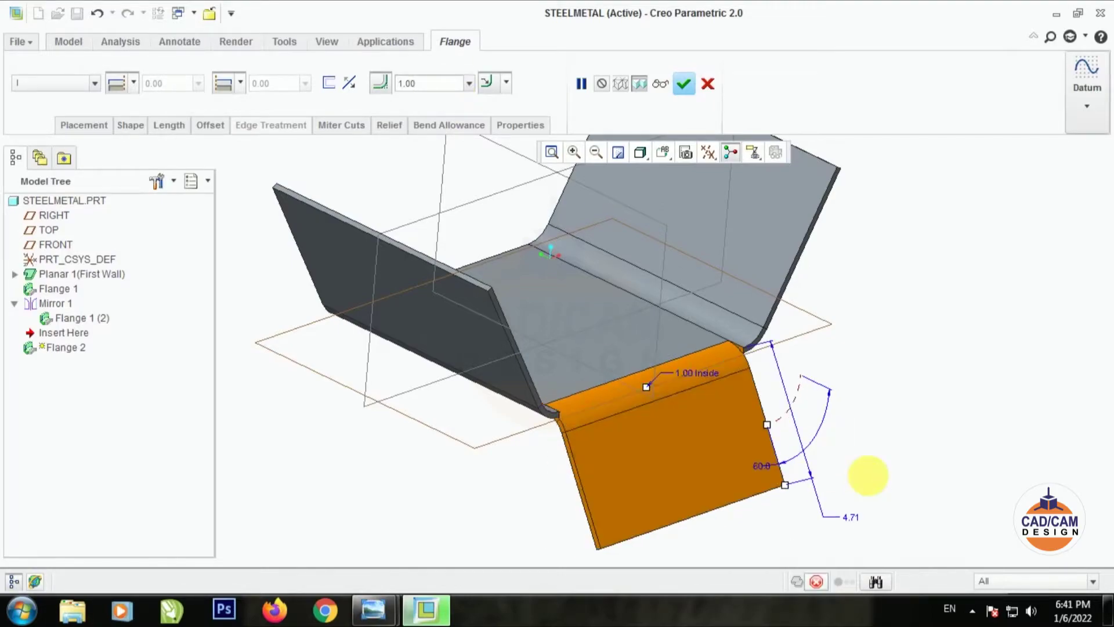
# Step: Flip the front flange's thickness side, offset the wall using Add to part edge, and create the flange
pyautogui.click(352, 87)
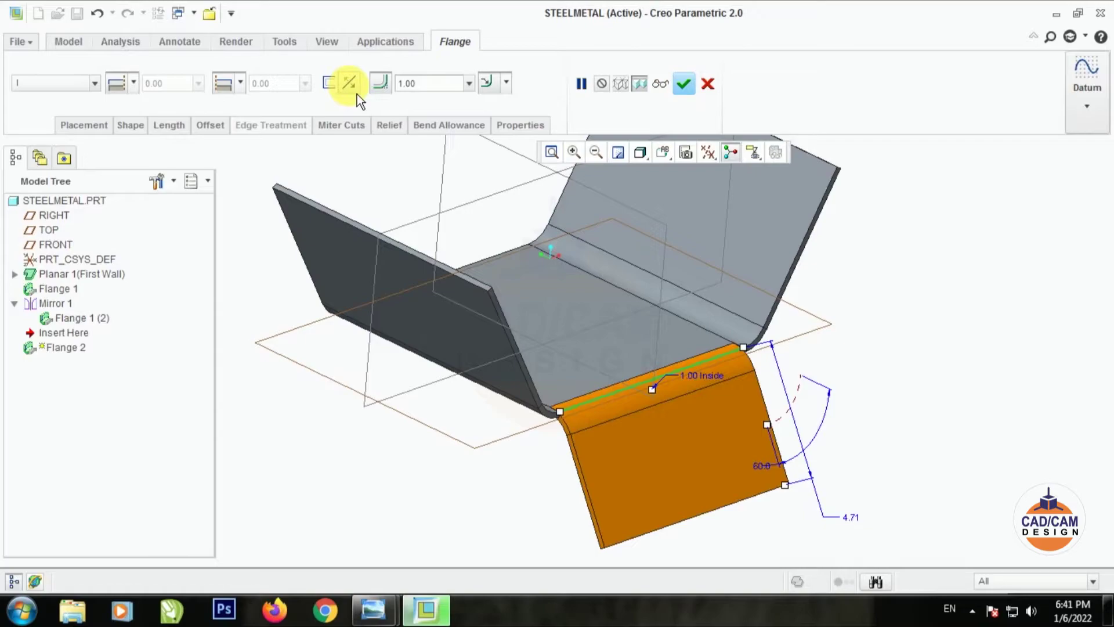
pyautogui.click(221, 127)
pyautogui.click(208, 156)
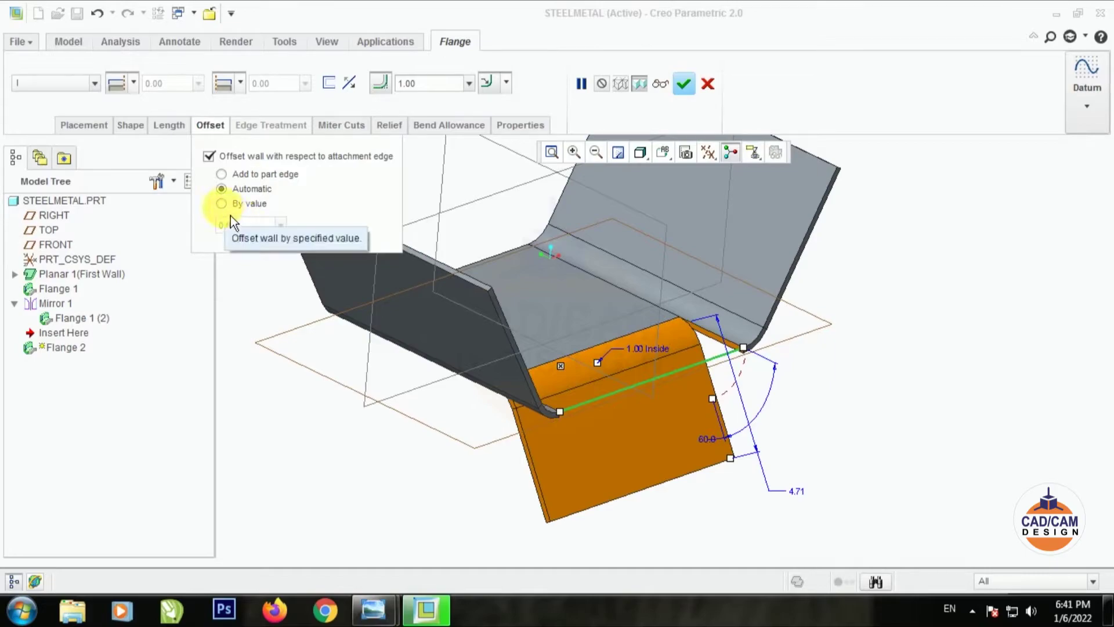
pyautogui.click(221, 174)
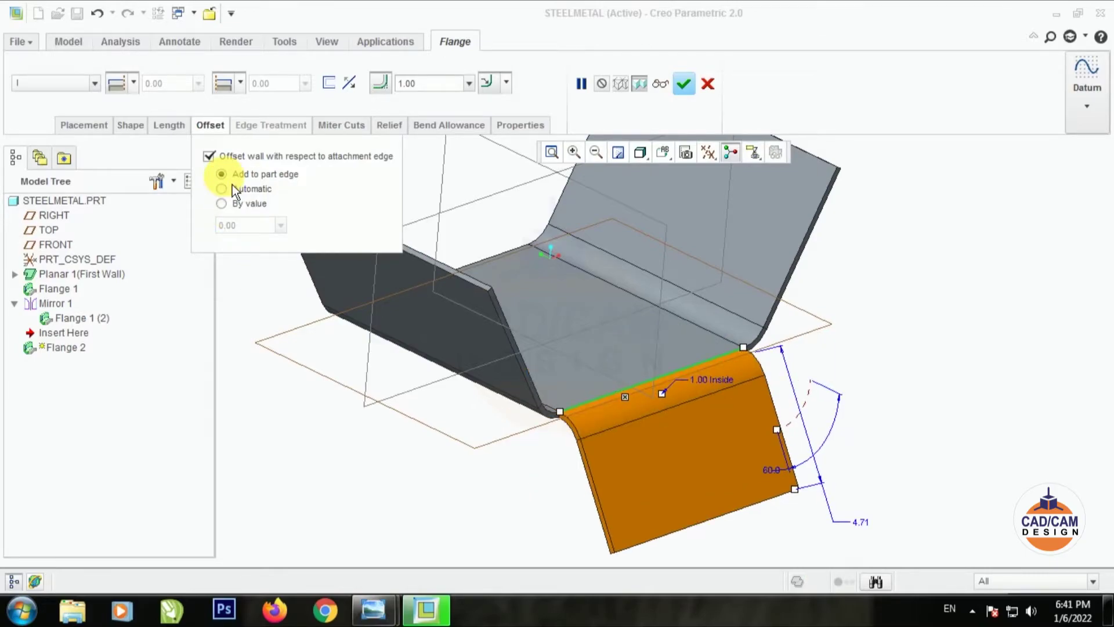
pyautogui.click(684, 85)
# Step: Redefine the front flange with a length of 6.50
pyautogui.click(767, 425)
pyautogui.rightClick(767, 426)
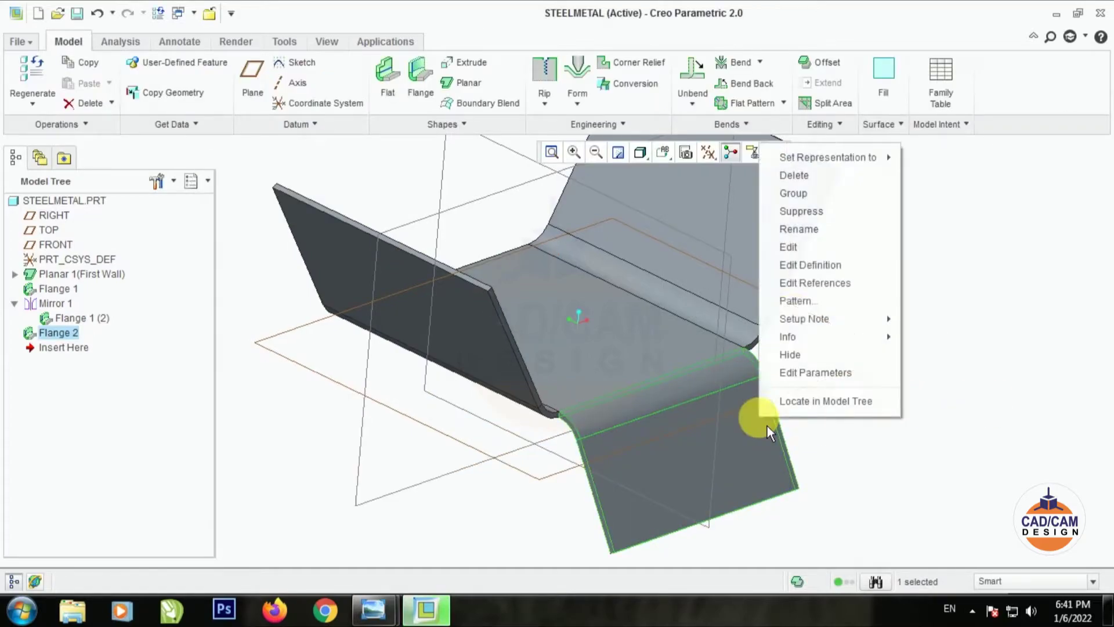
pyautogui.click(811, 265)
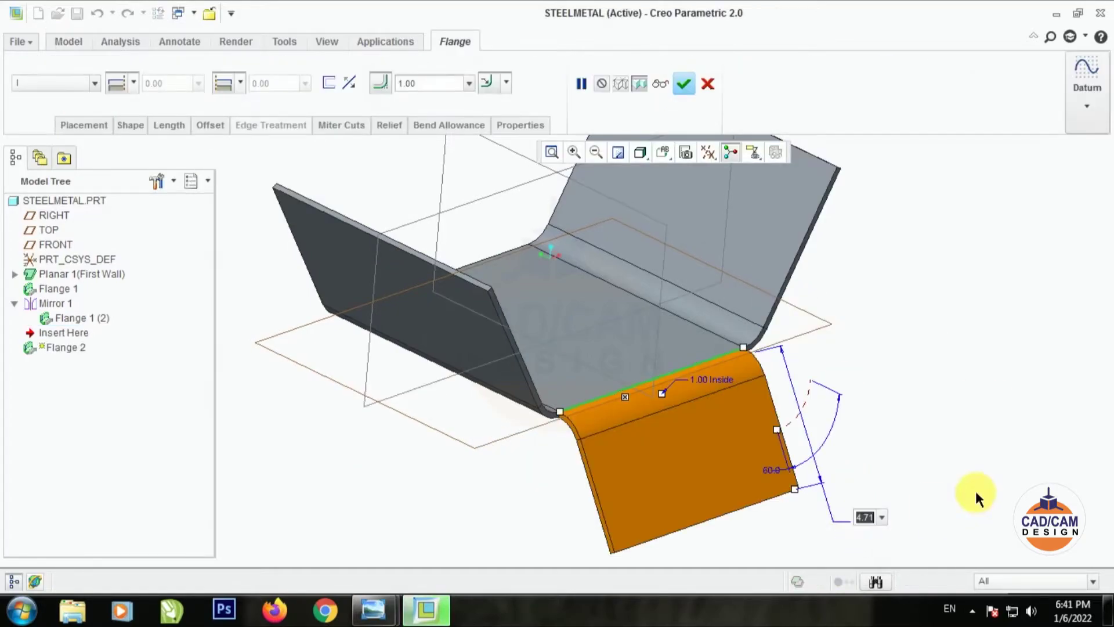
pyautogui.write('6.50')
pyautogui.press('Return')
pyautogui.moveTo(975, 491); pyautogui.dragTo(784, 375, button='middle')
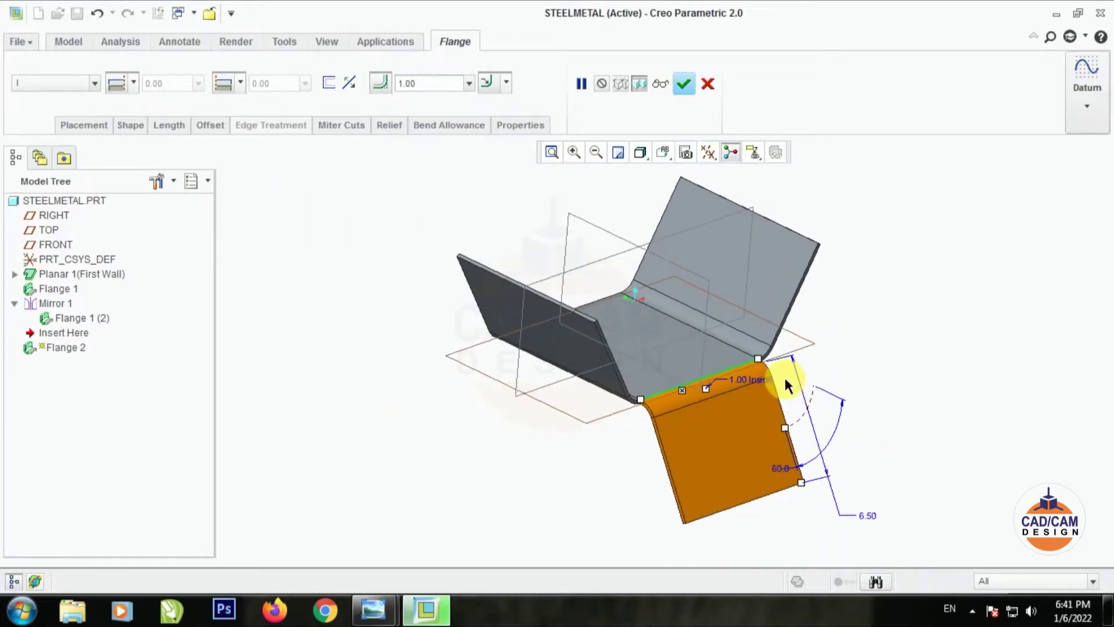
pyautogui.click(690, 94)
pyautogui.moveTo(888, 303); pyautogui.dragTo(885, 276, button='middle')
# Step: Following the sheetmetal606 image, start an Extrude cut sketch on the first flange's inclined inner face and hide the datum planes
pyautogui.moveTo(373, 610)
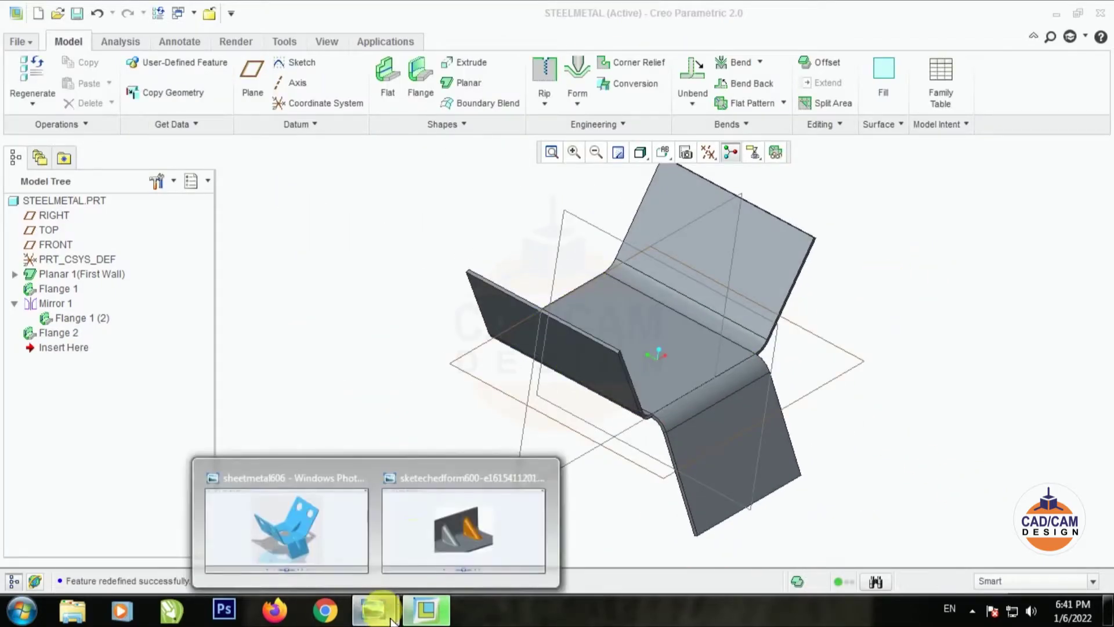
pyautogui.click(332, 544)
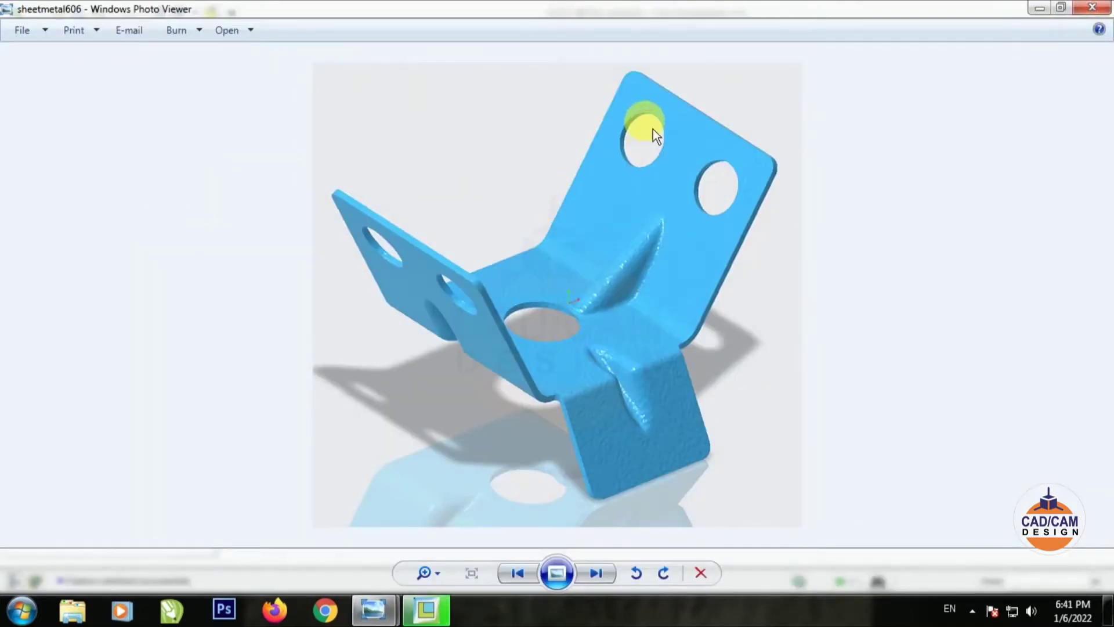
pyautogui.click(1039, 8)
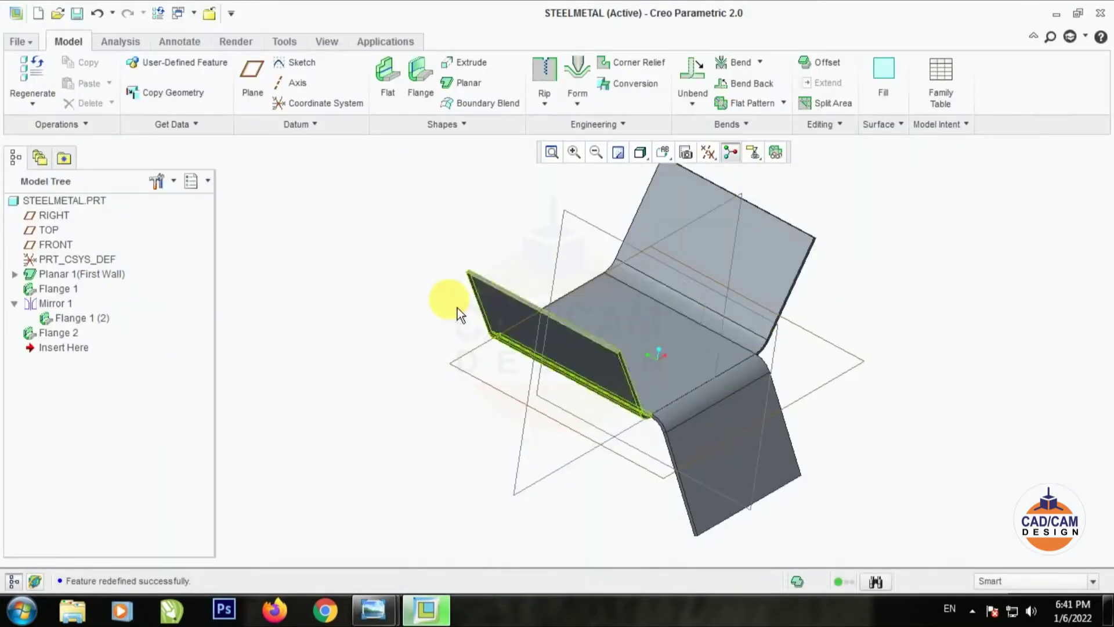
pyautogui.click(467, 63)
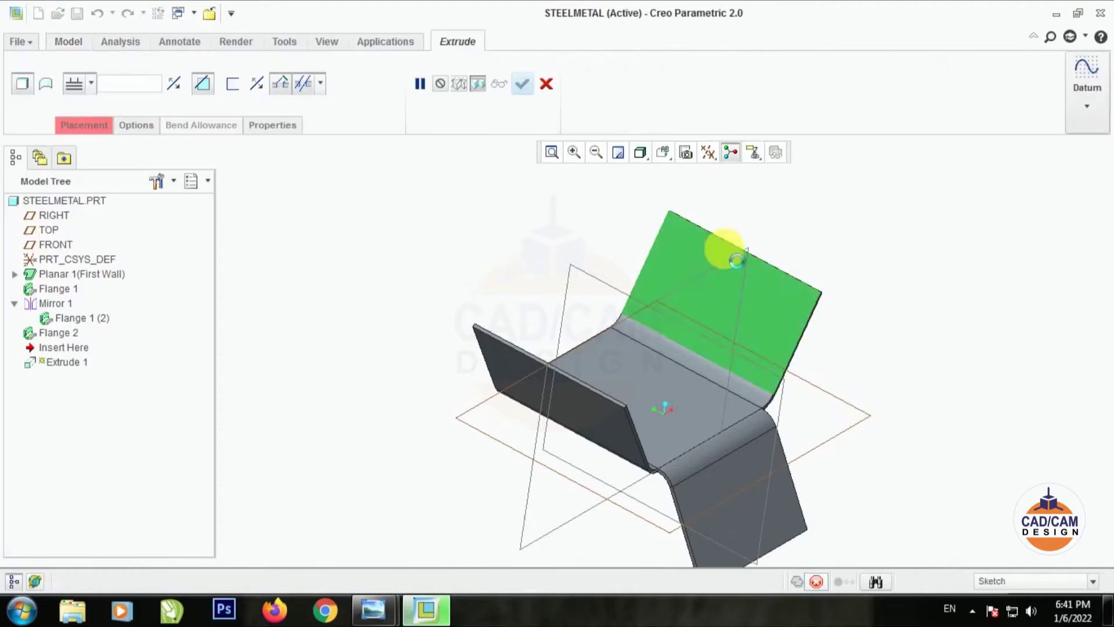
pyautogui.click(723, 243)
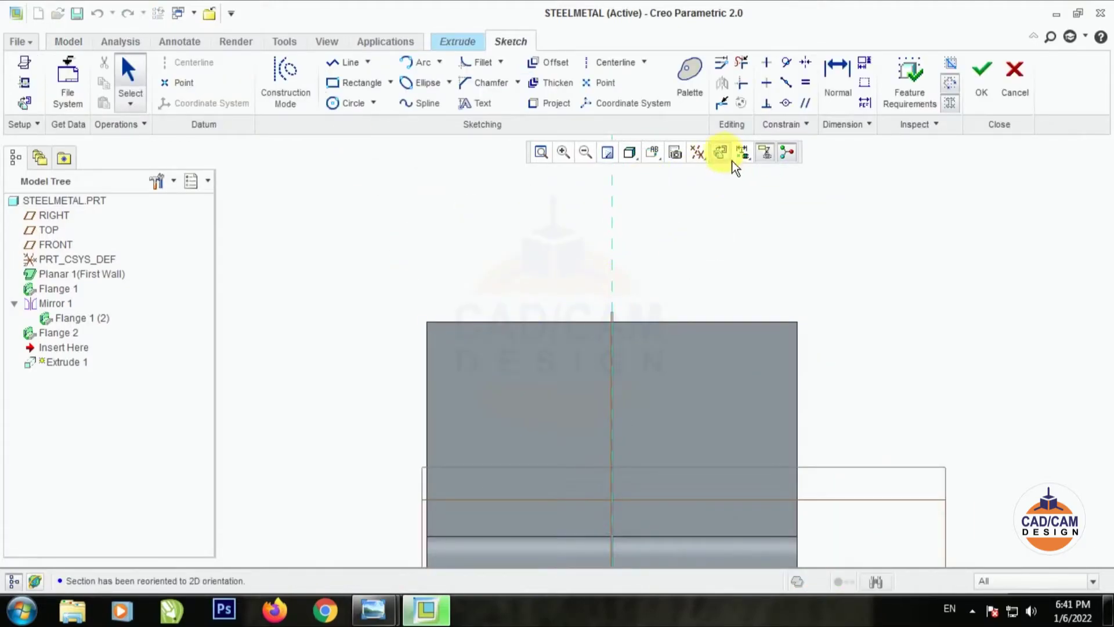
pyautogui.click(697, 152)
pyautogui.click(715, 264)
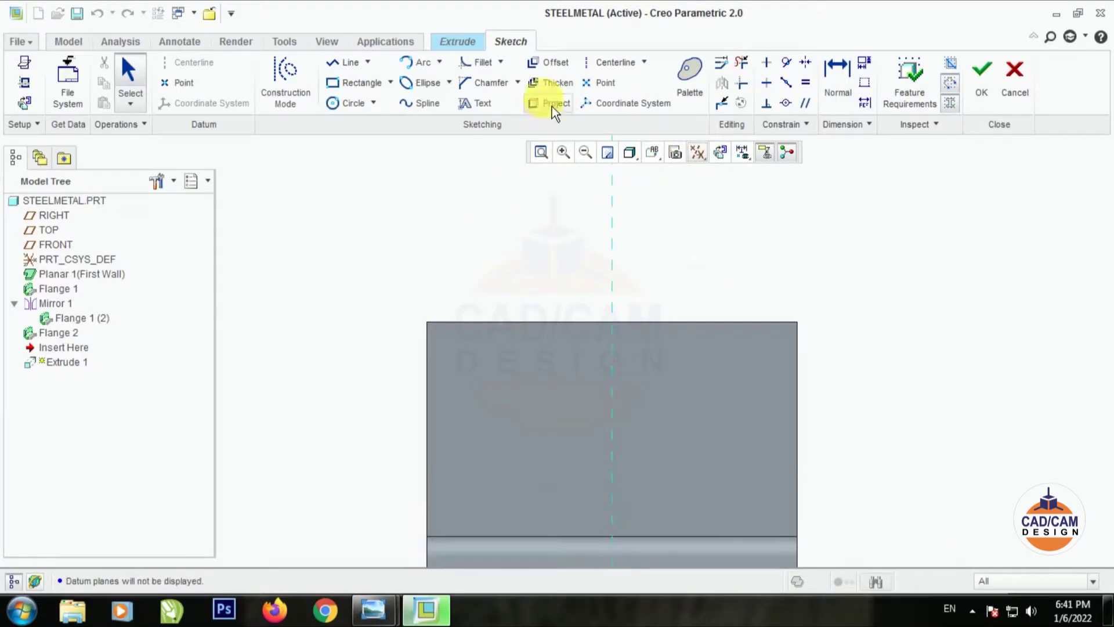
# Step: Draw a centerline along the flange sketch's vertical reference and add the flange's outer edge as a sketch reference
pyautogui.click(613, 62)
pyautogui.click(620, 343)
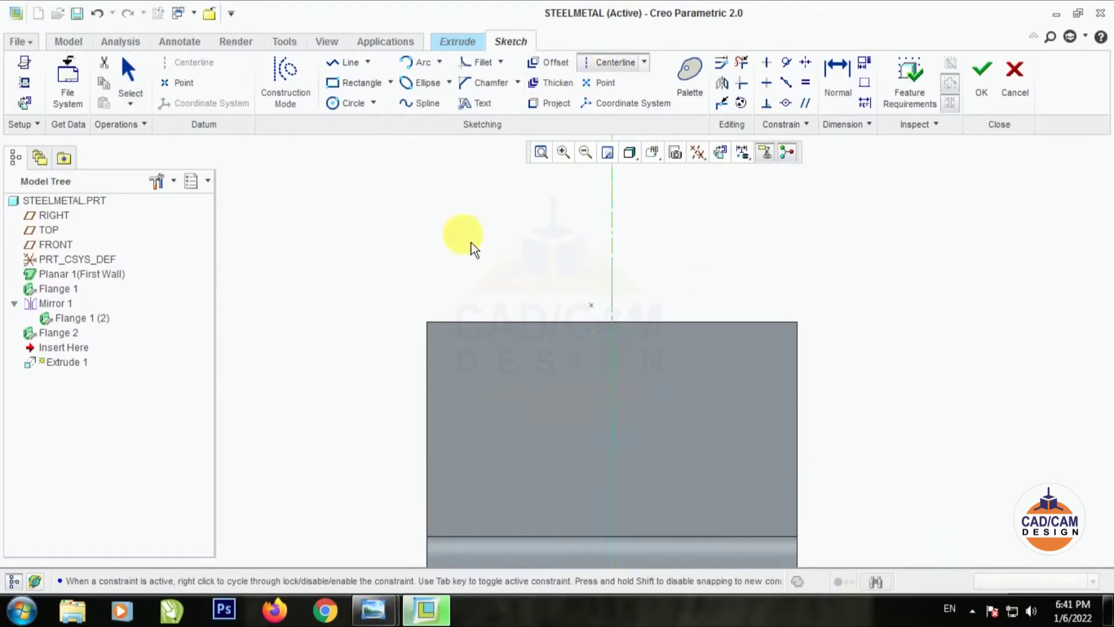
pyautogui.click(129, 74)
pyautogui.click(23, 83)
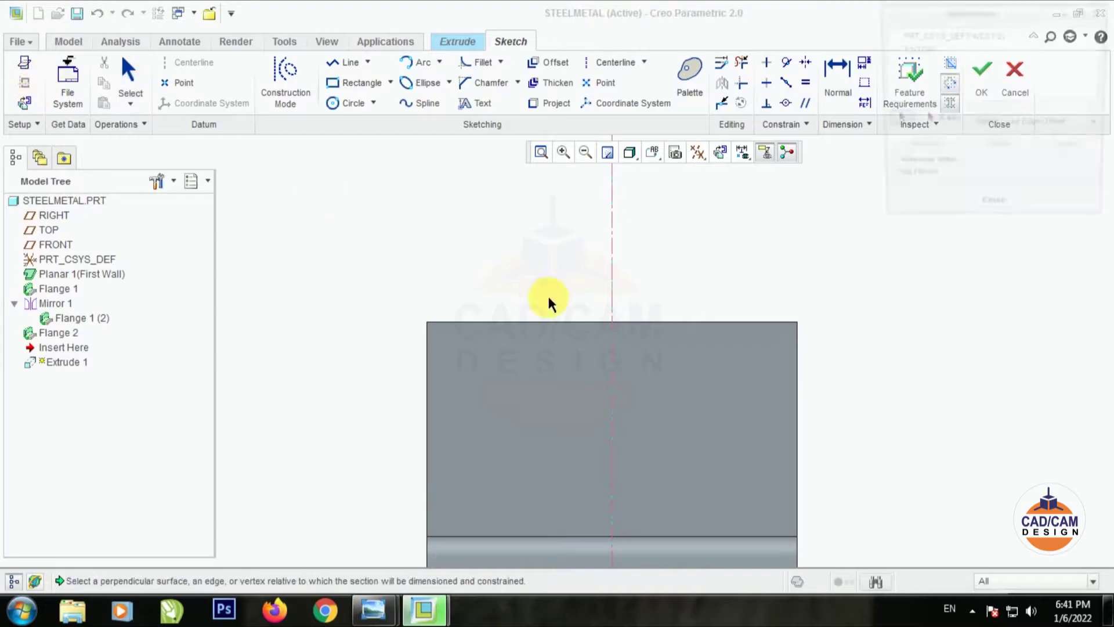
pyautogui.click(555, 320)
pyautogui.click(1056, 152)
pyautogui.click(994, 213)
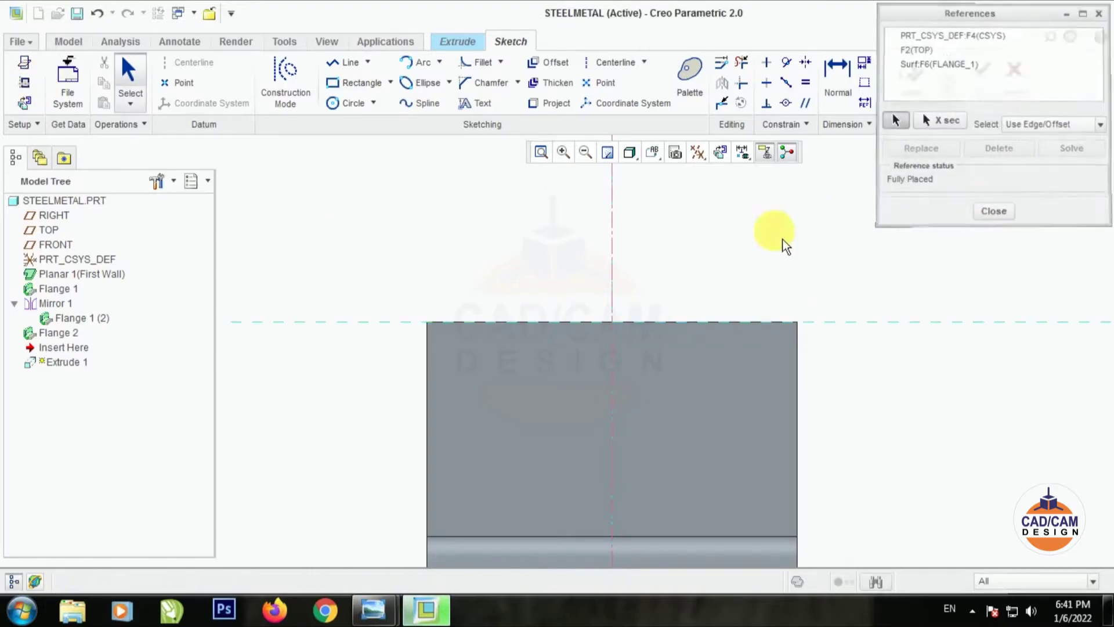
# Step: Sketch a circle on one side of the centerline near the flange's outer edge and set its diameter to 2
pyautogui.scroll(1, 616, 281)
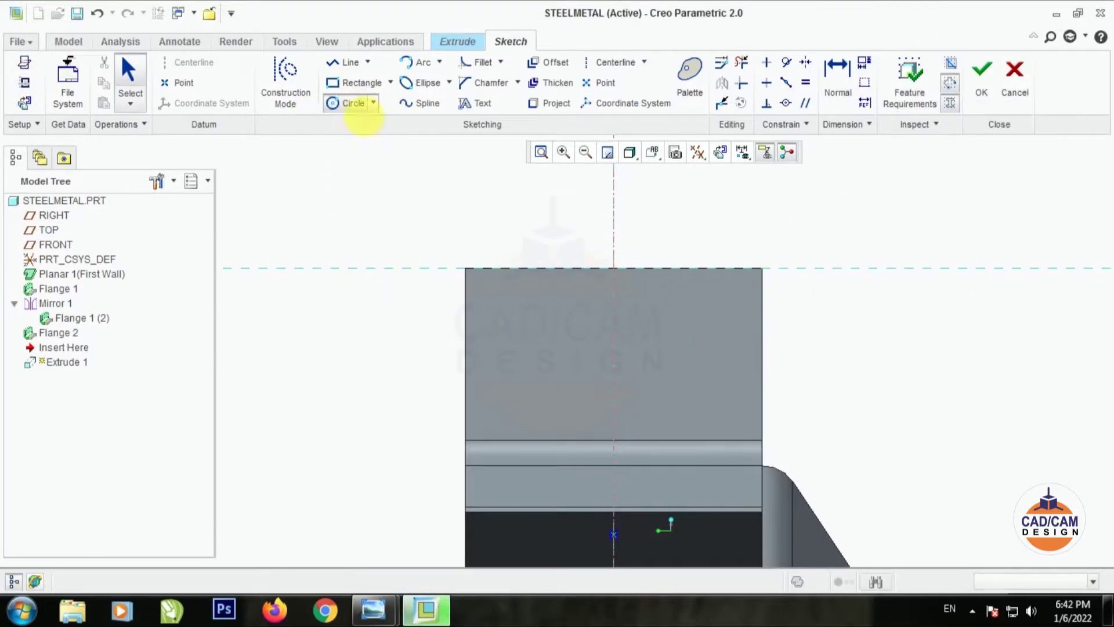
pyautogui.click(352, 103)
pyautogui.scroll(1, 542, 315)
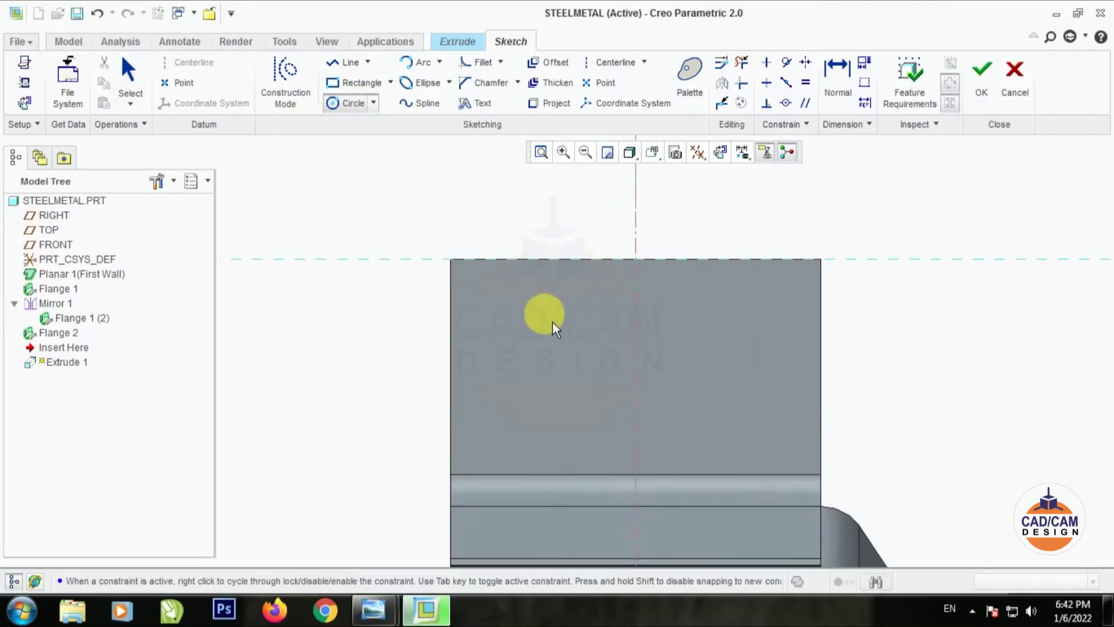
pyautogui.click(142, 82)
pyautogui.doubleClick(506, 293)
pyautogui.write('2')
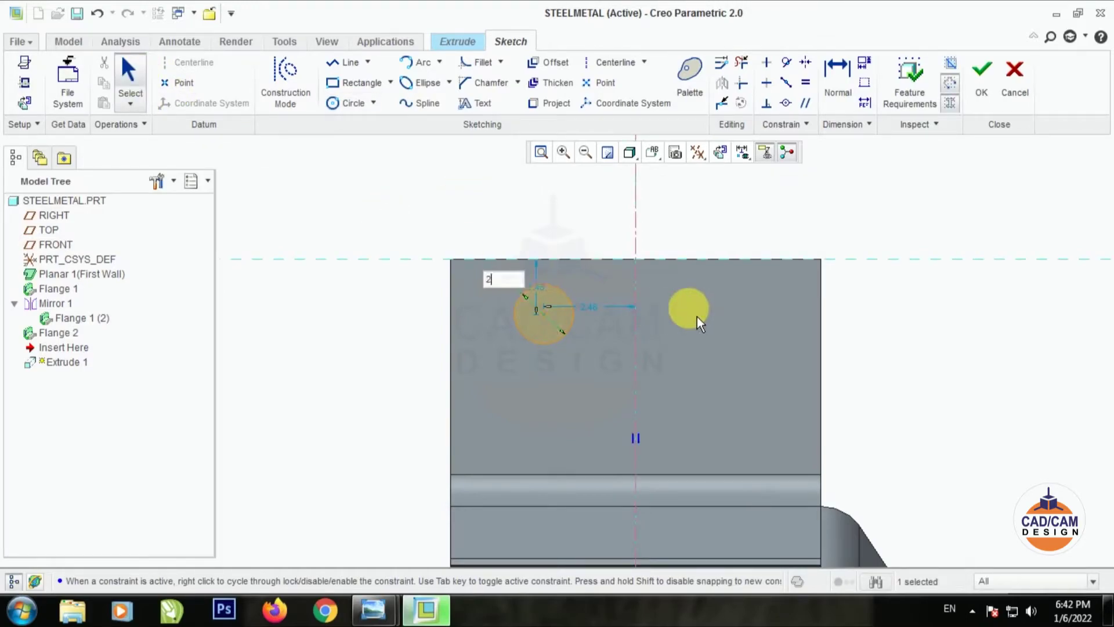
pyautogui.press('Return')
# Step: Position the circle 3 from the centerline and 2 from the flange's outer edge, and set its diameter to 1.5
pyautogui.doubleClick(591, 302)
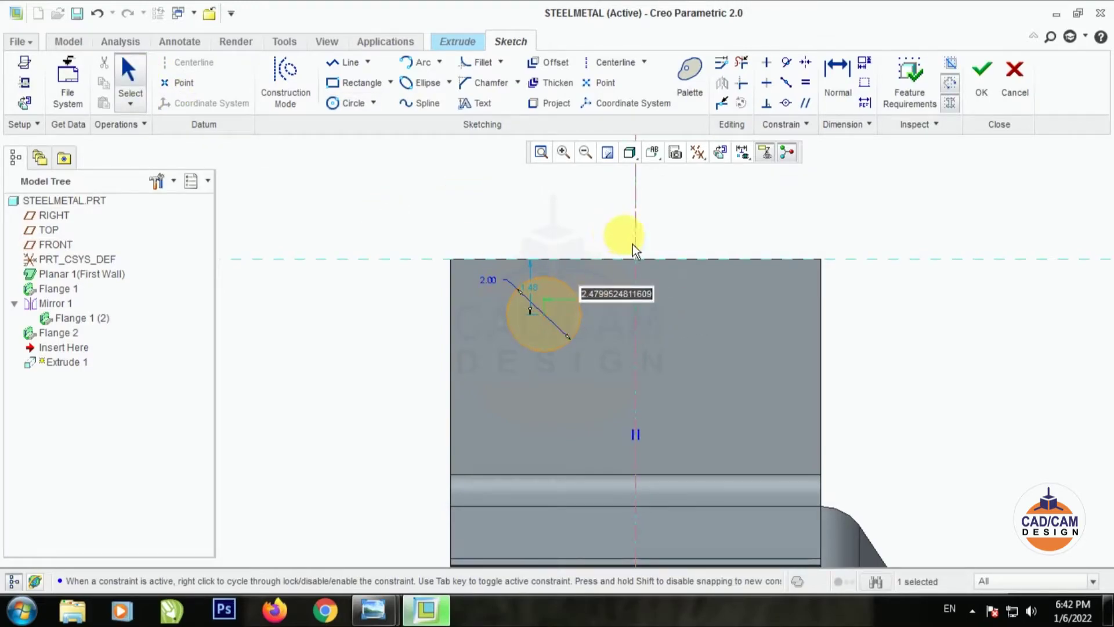
pyautogui.write('3')
pyautogui.press('Return')
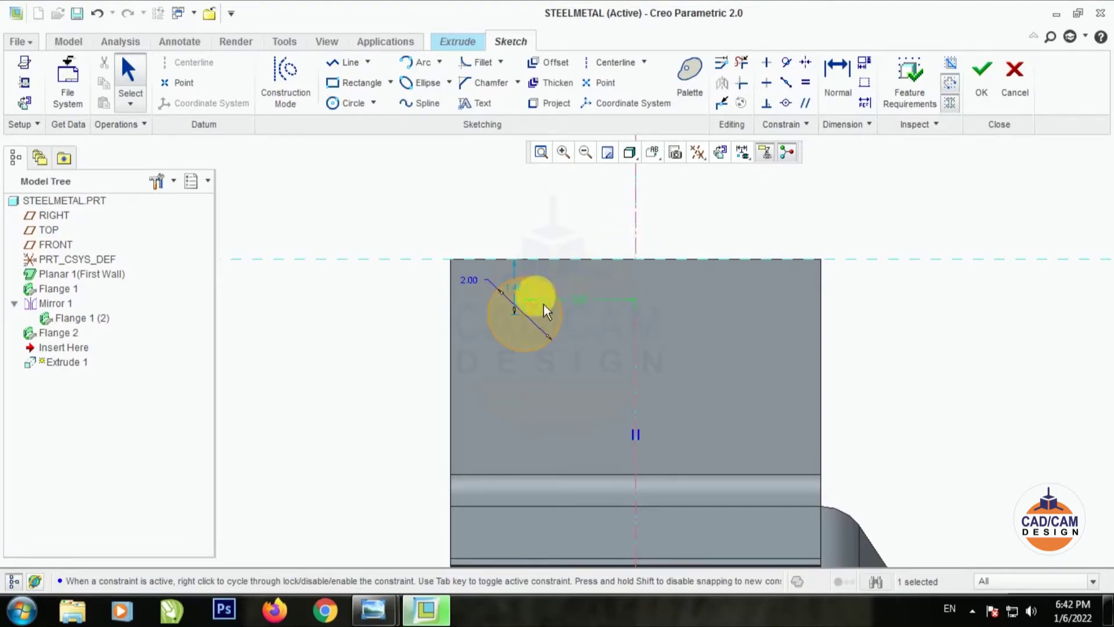
pyautogui.doubleClick(515, 280)
pyautogui.write('2')
pyautogui.press('Return')
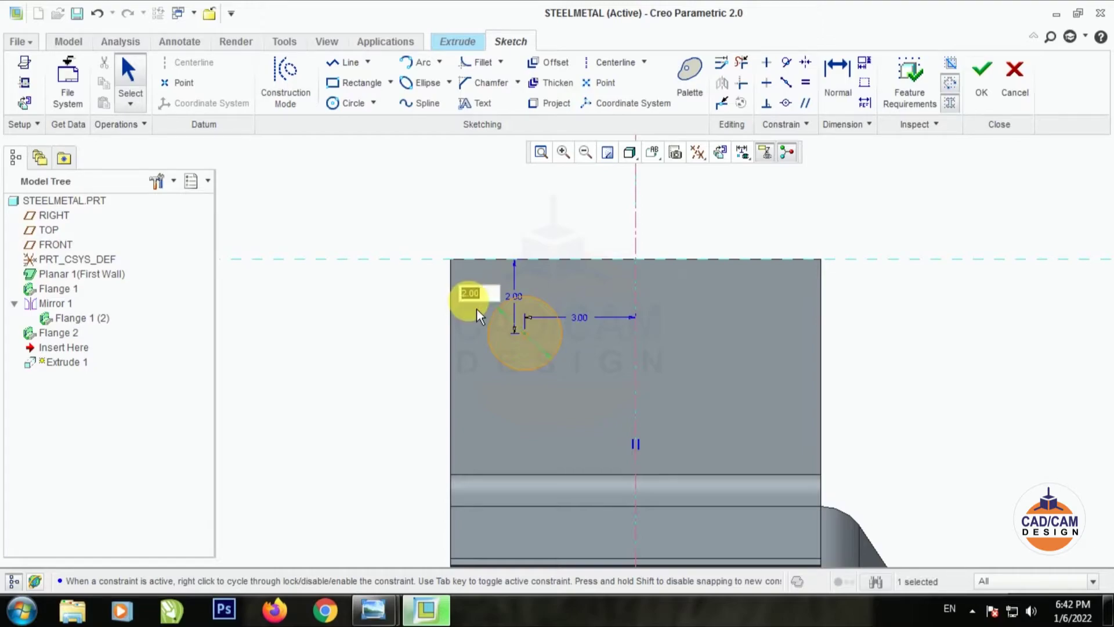
pyautogui.write('1.5')
pyautogui.press('Return')
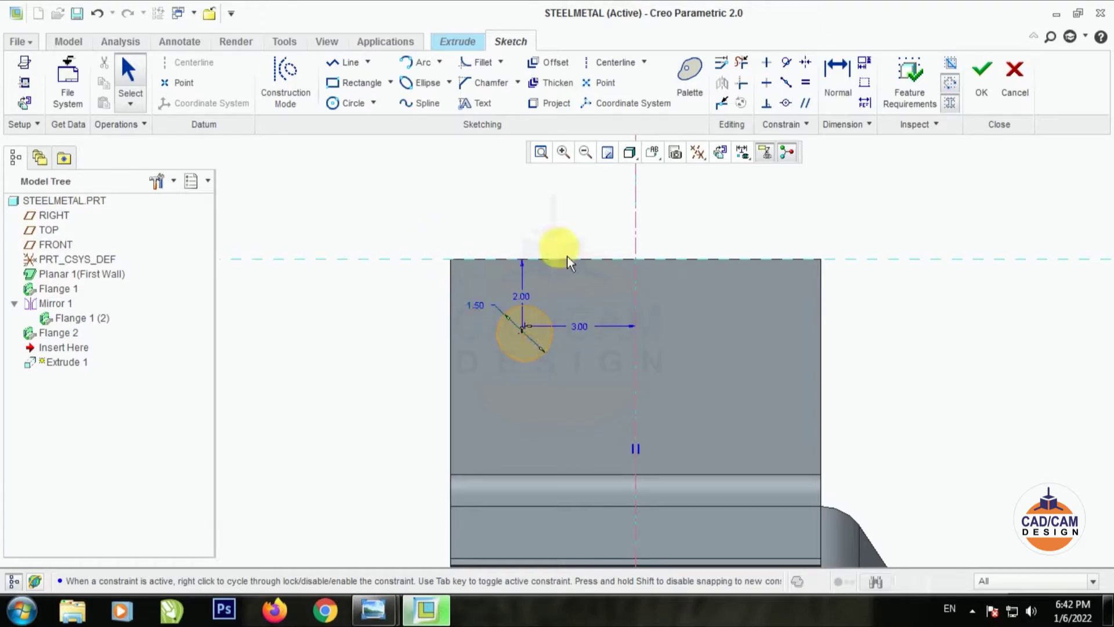
# Step: Mirror the circle about the centerline, finish the sketch and complete the two-hole cut through the flange
pyautogui.click(724, 86)
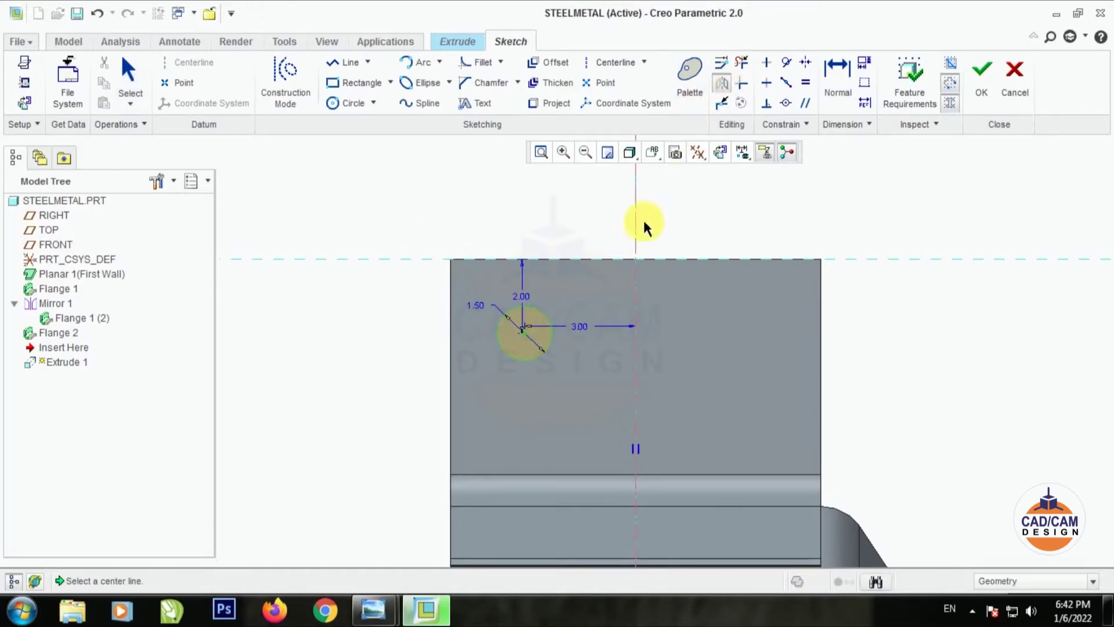
pyautogui.click(638, 221)
pyautogui.click(981, 87)
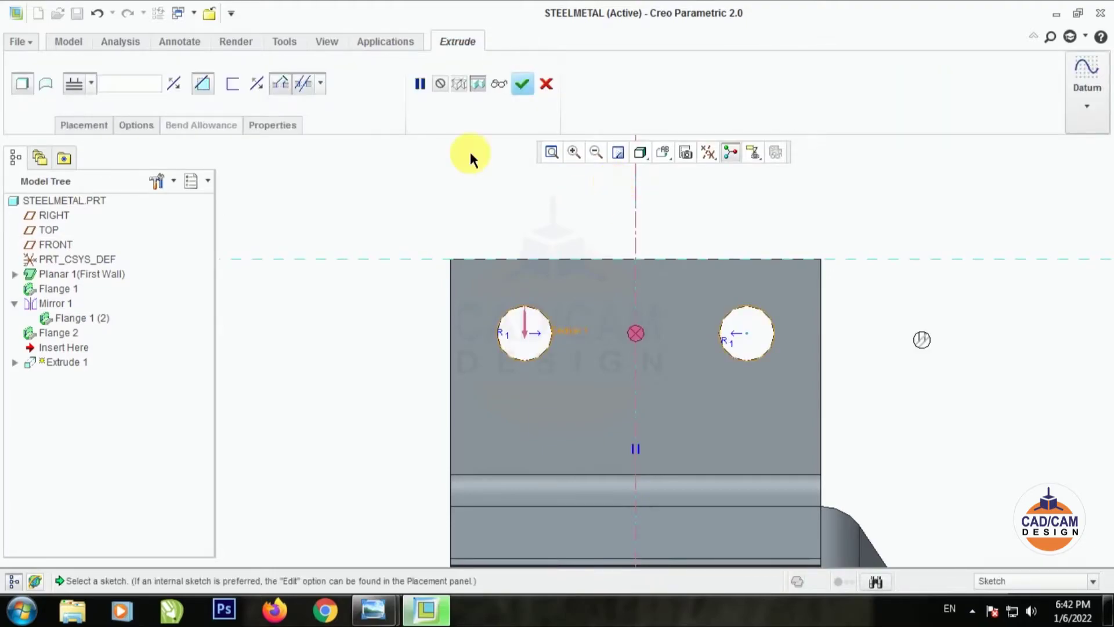
pyautogui.click(523, 85)
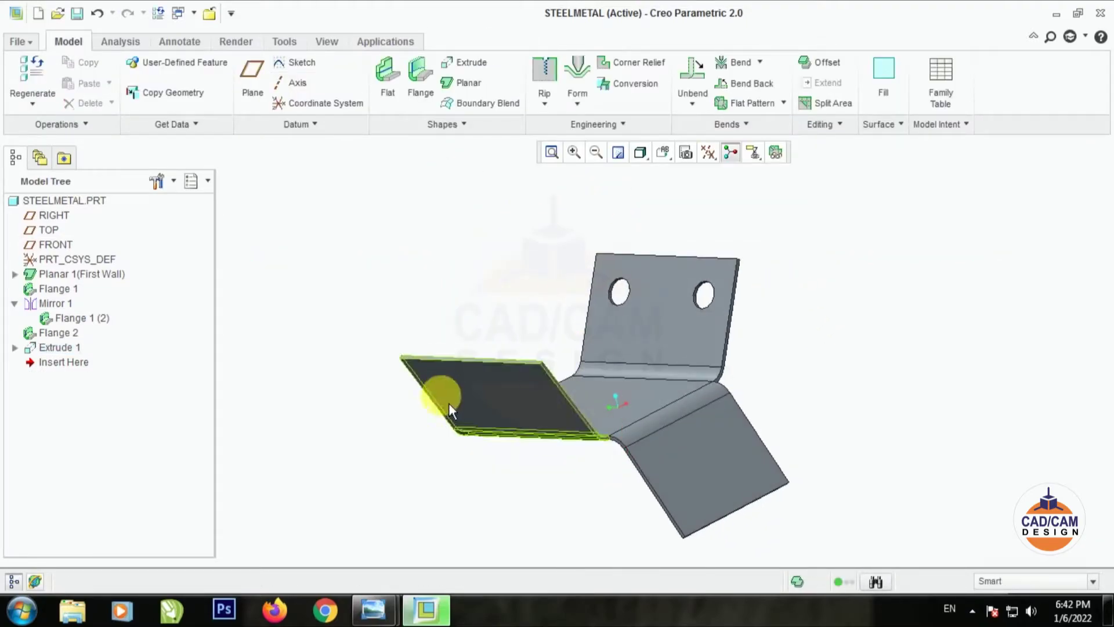
# Step: Select the flange's two-hole cut and display the datum planes
pyautogui.click(713, 293)
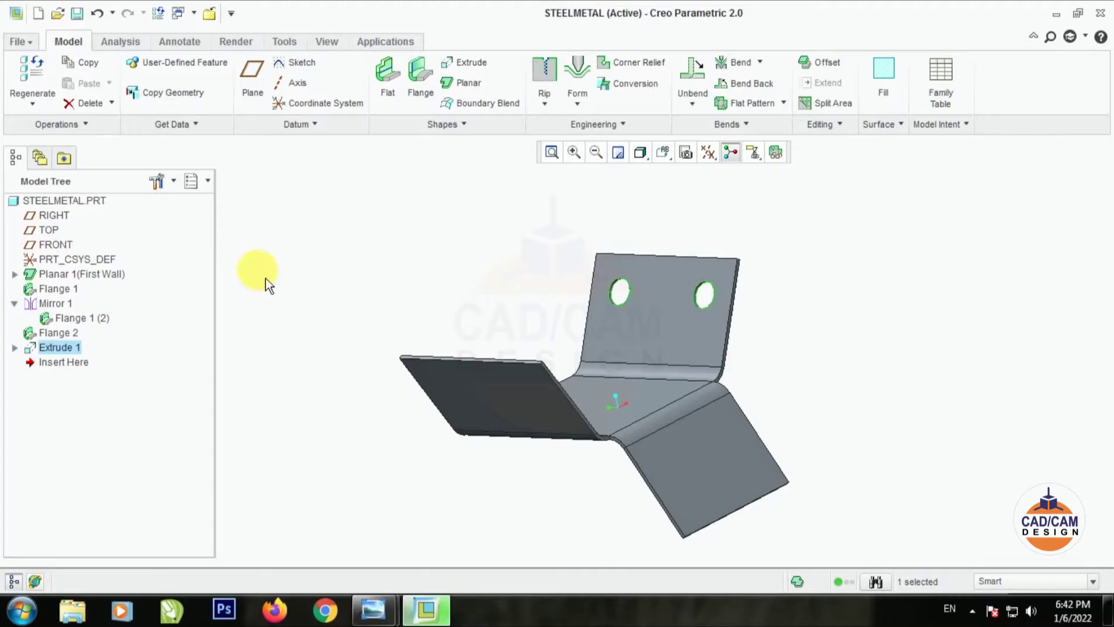
pyautogui.click(820, 124)
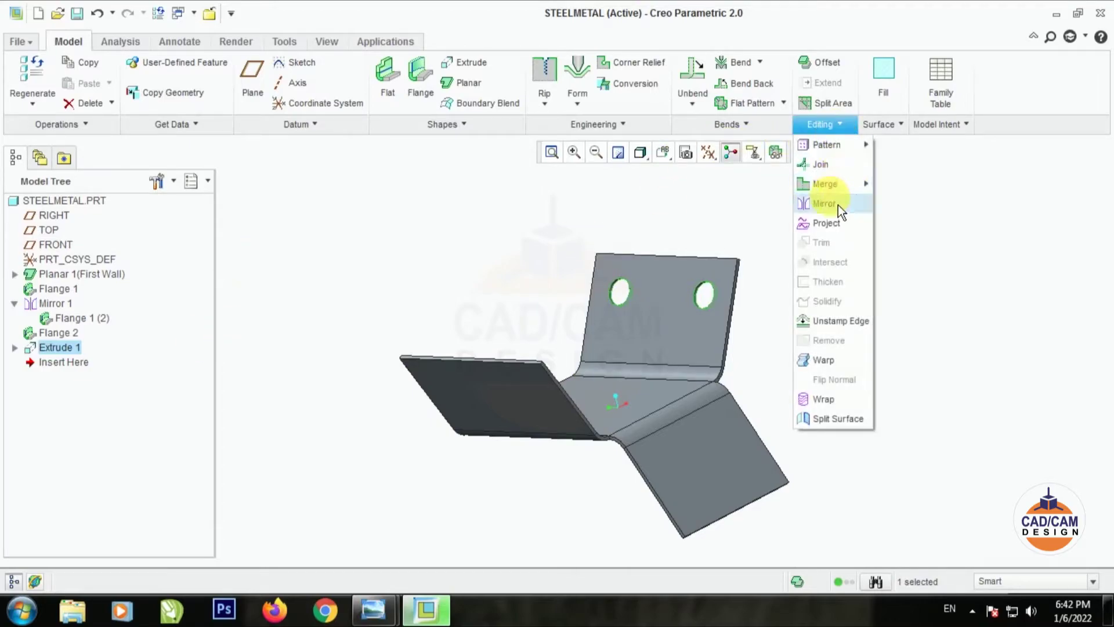
pyautogui.click(710, 152)
pyautogui.click(714, 265)
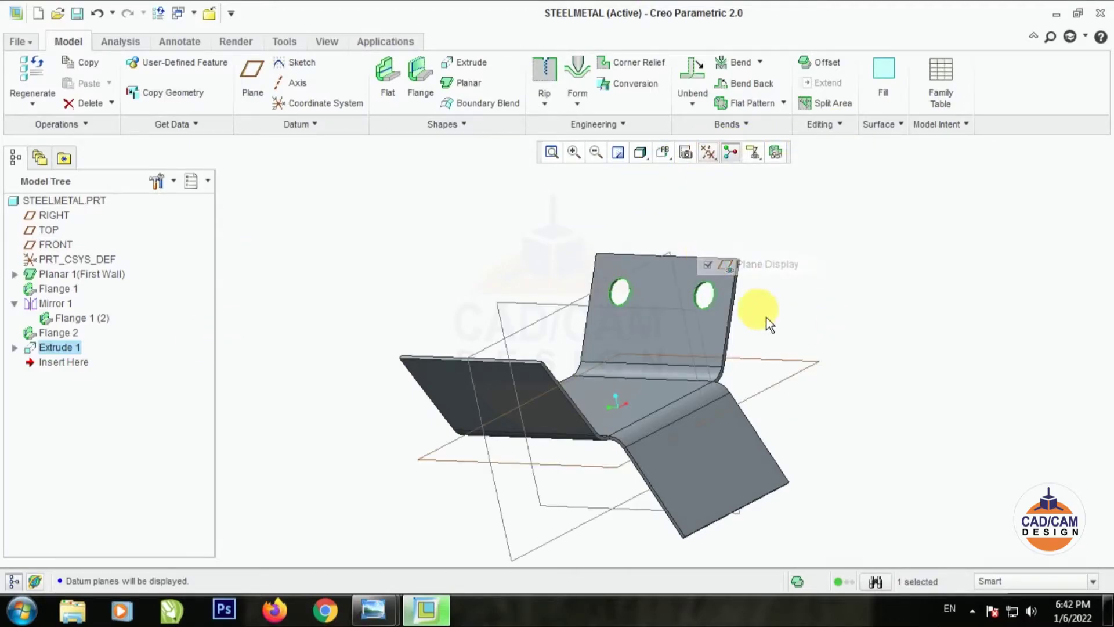
pyautogui.click(840, 135)
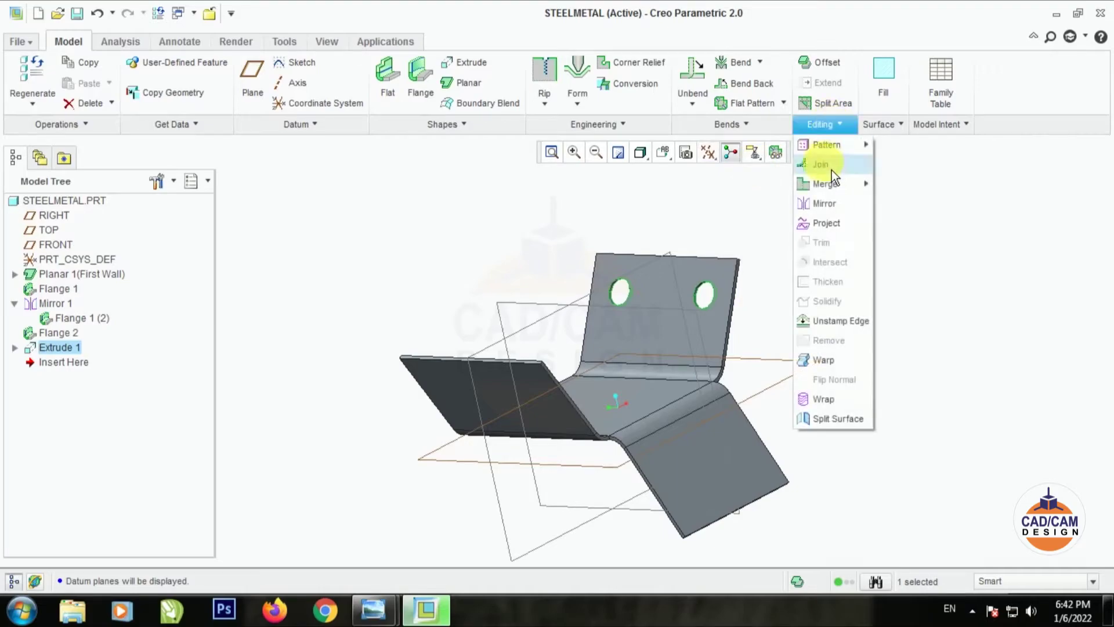
pyautogui.click(826, 211)
pyautogui.click(543, 299)
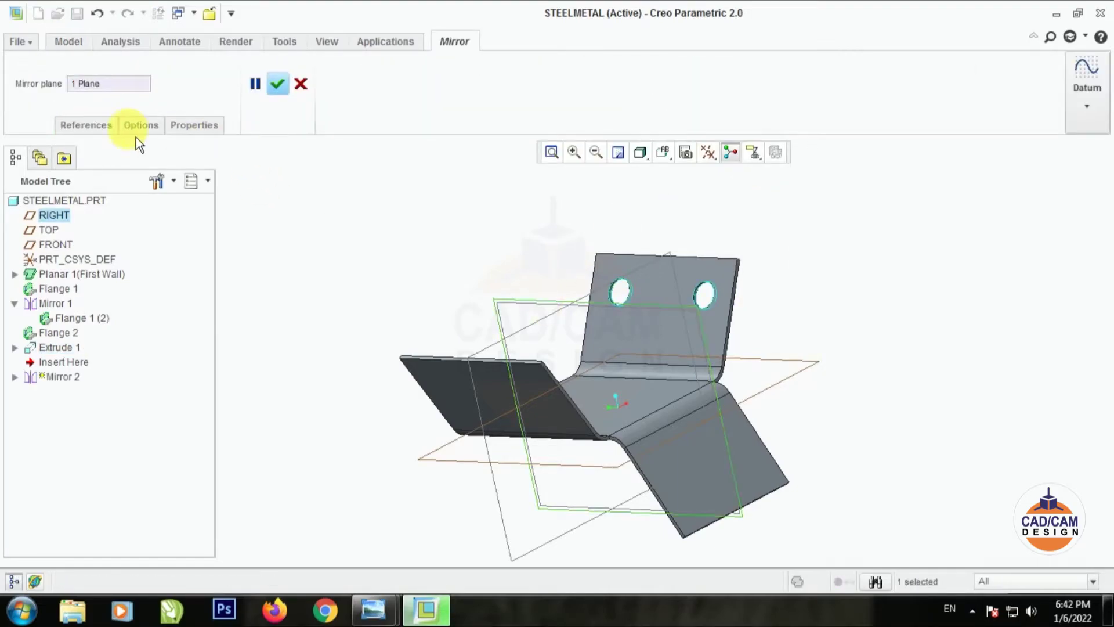
pyautogui.click(100, 131)
pyautogui.click(100, 131)
# Step: Mirror the two-hole cut about the RIGHT datum plane onto the opposite flange
pyautogui.moveTo(456, 225); pyautogui.dragTo(377, 410, button='middle')
pyautogui.scroll(3, 381, 409)
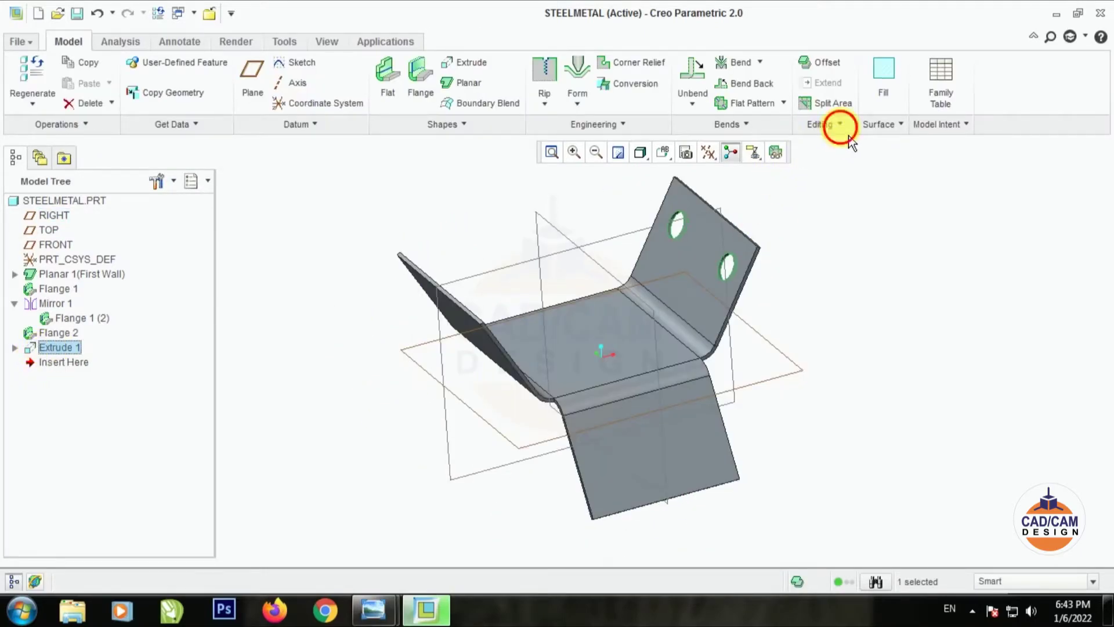
pyautogui.click(841, 124)
pyautogui.click(845, 203)
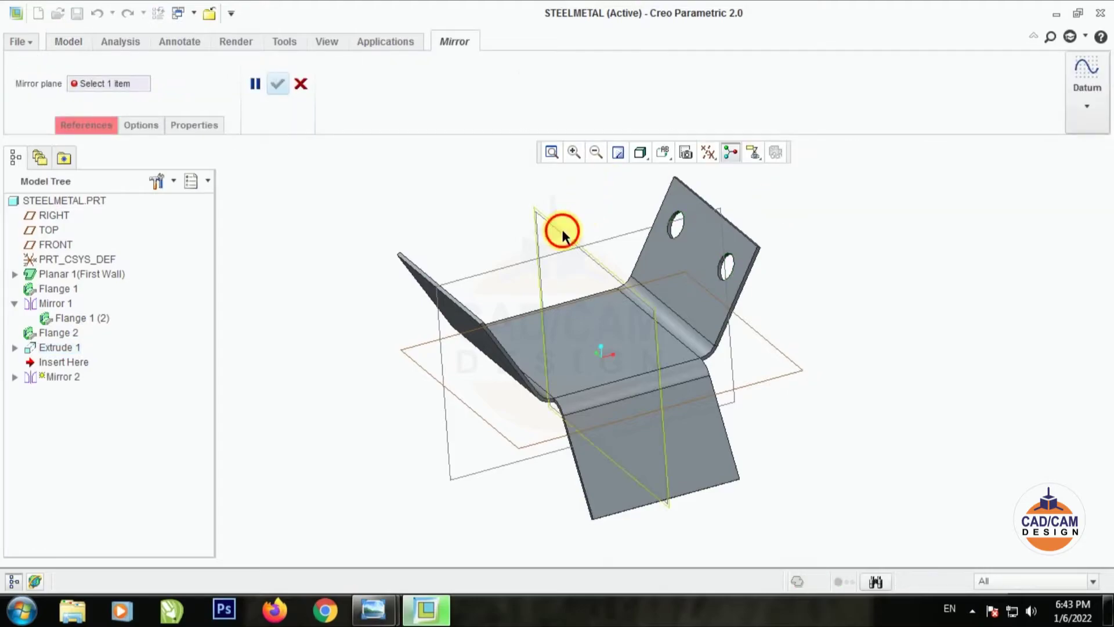
pyautogui.click(562, 234)
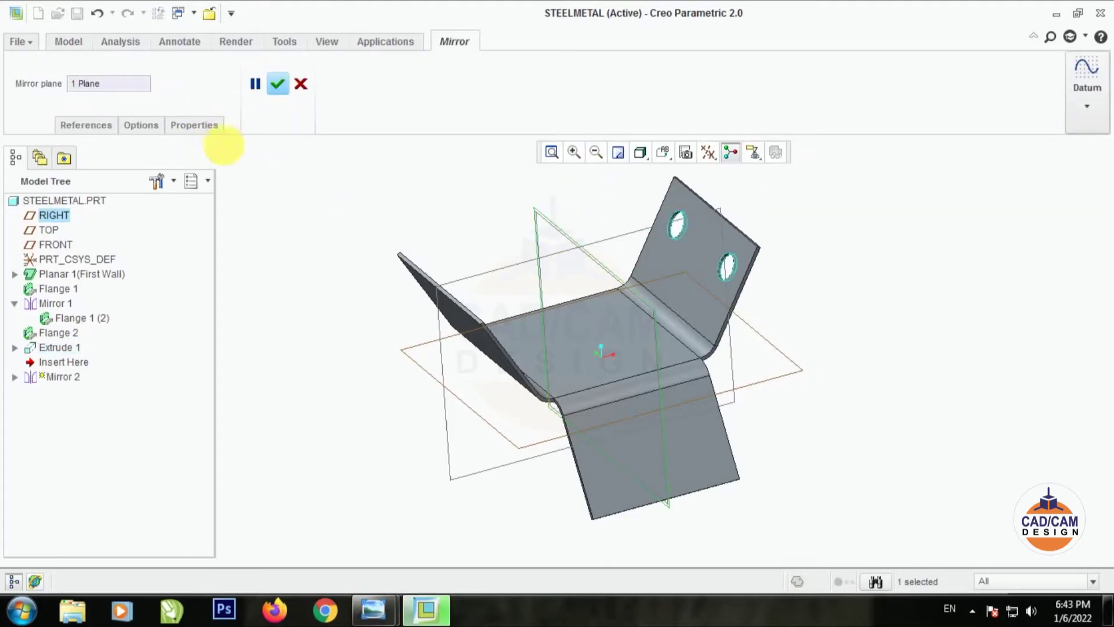
pyautogui.click(279, 87)
pyautogui.click(328, 285)
pyautogui.moveTo(329, 286); pyautogui.dragTo(318, 259, button='middle')
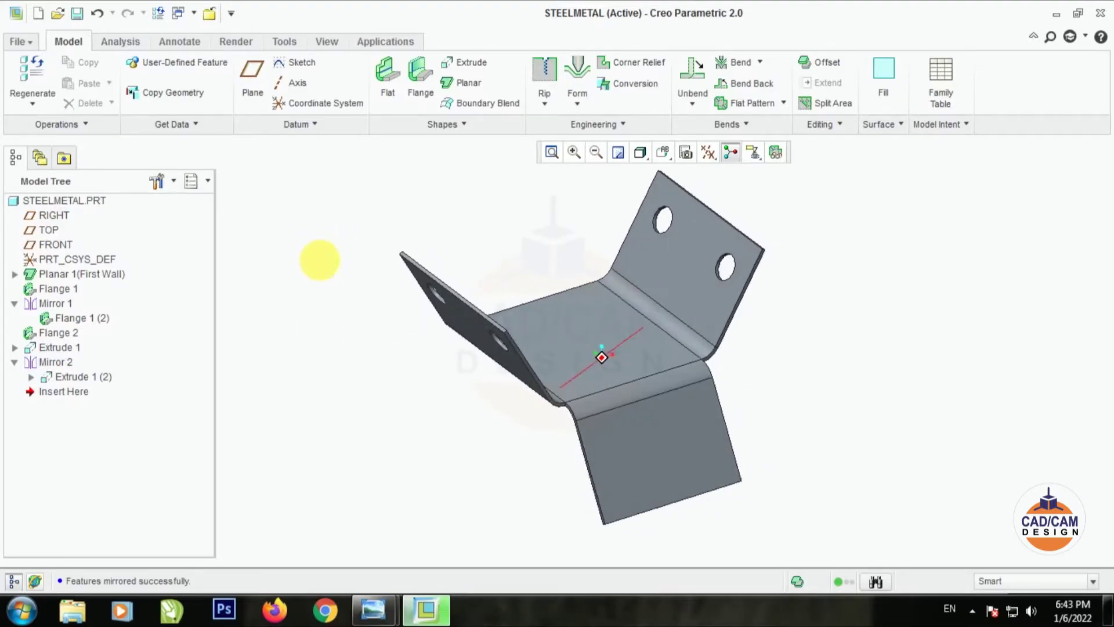
# Step: Check the sheetmetal606 image in Windows Photo Viewer, return to Creo, and start an Extrude cut sketch on the planar wall
pyautogui.moveTo(385, 620)
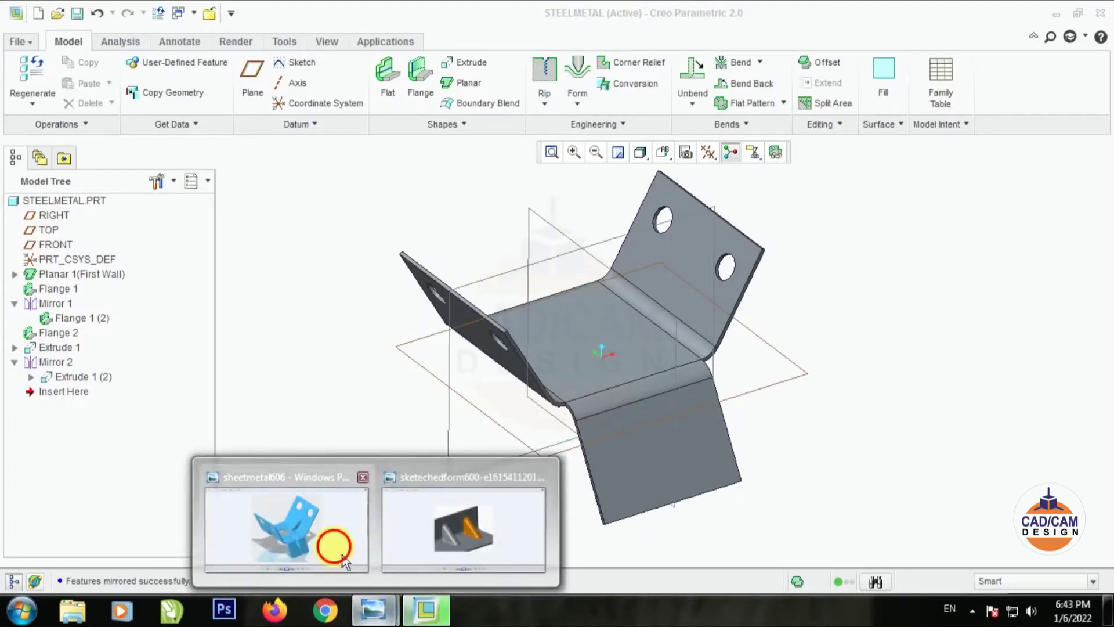
pyautogui.click(332, 539)
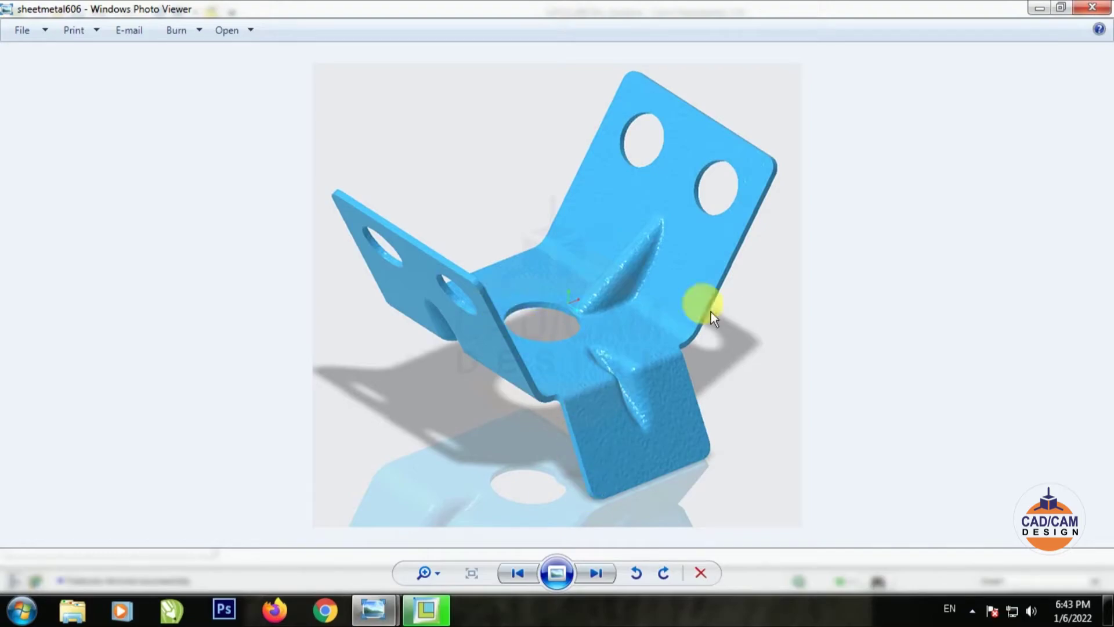
pyautogui.click(1040, 8)
pyautogui.click(453, 68)
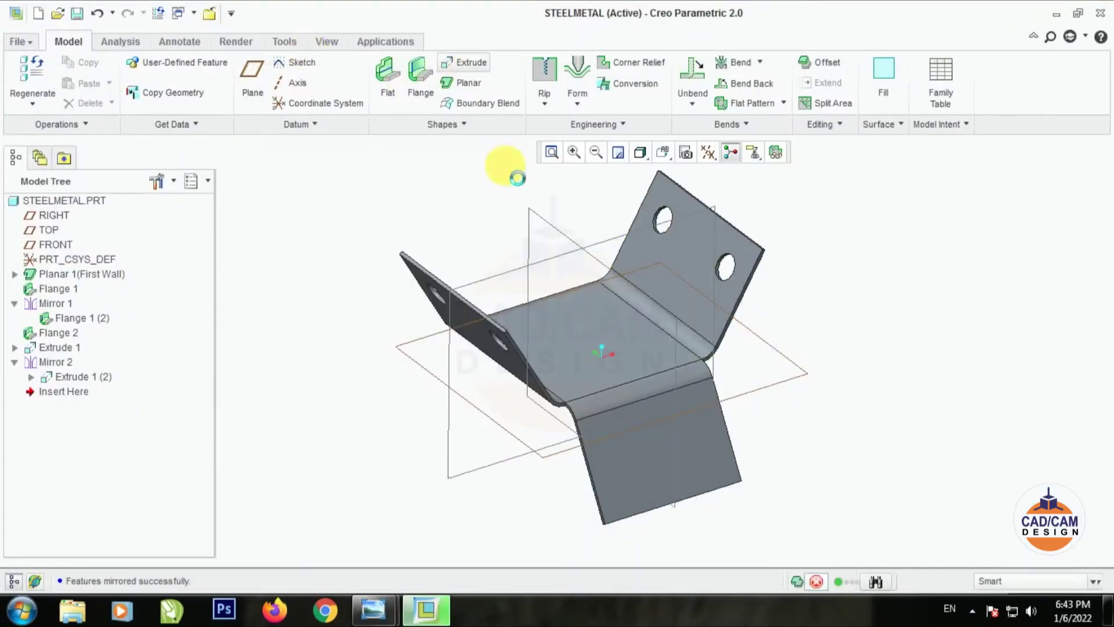
pyautogui.click(635, 338)
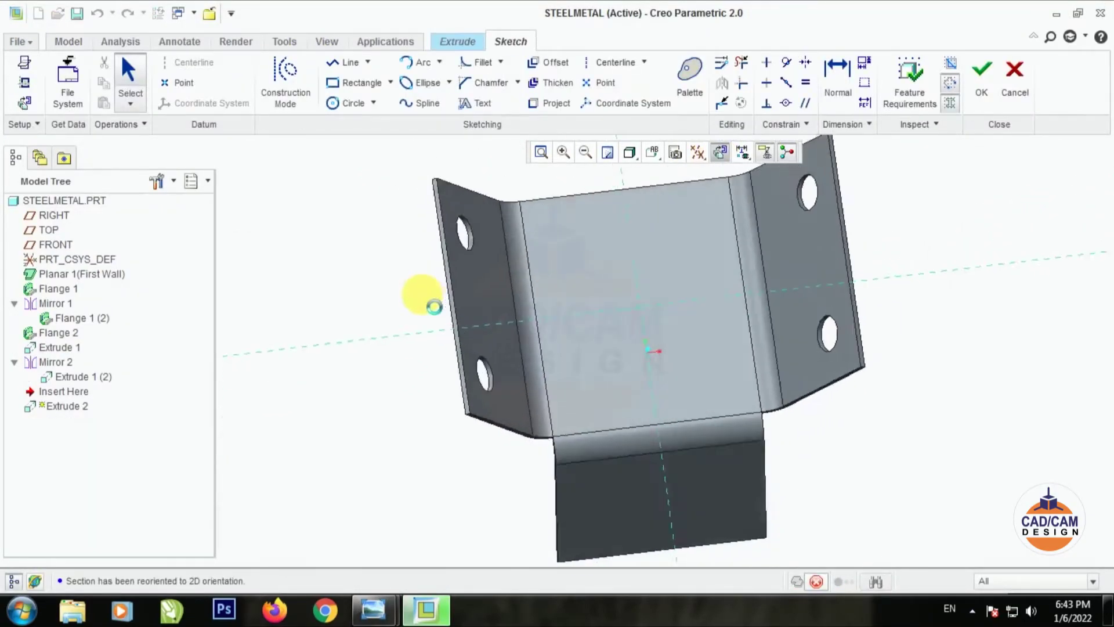
# Step: Sketch a circle centred on the planar wall's reference intersection, reduce its diameter, and complete the cut through the wall
pyautogui.click(360, 105)
pyautogui.click(663, 303)
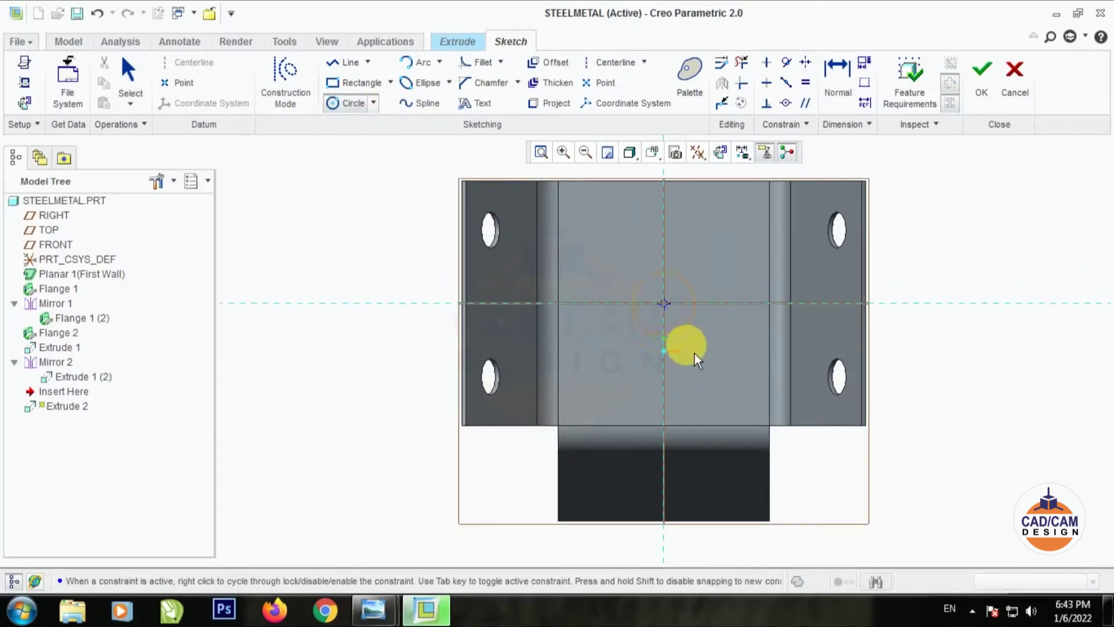
pyautogui.click(129, 81)
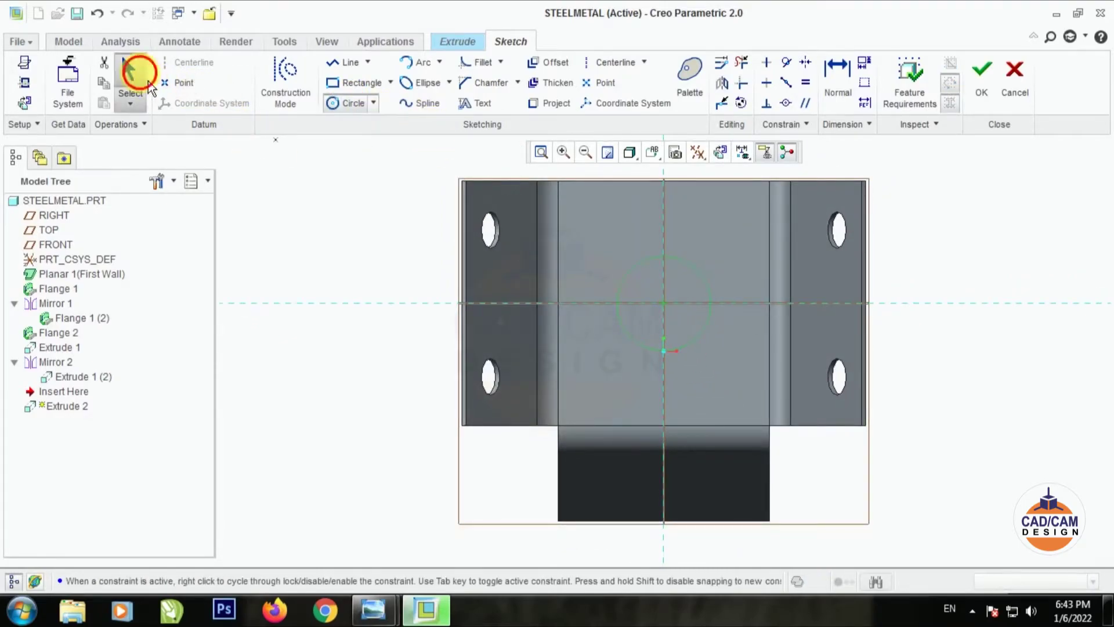
pyautogui.doubleClick(605, 266)
pyautogui.write('3.8632007626817')
pyautogui.press('Return')
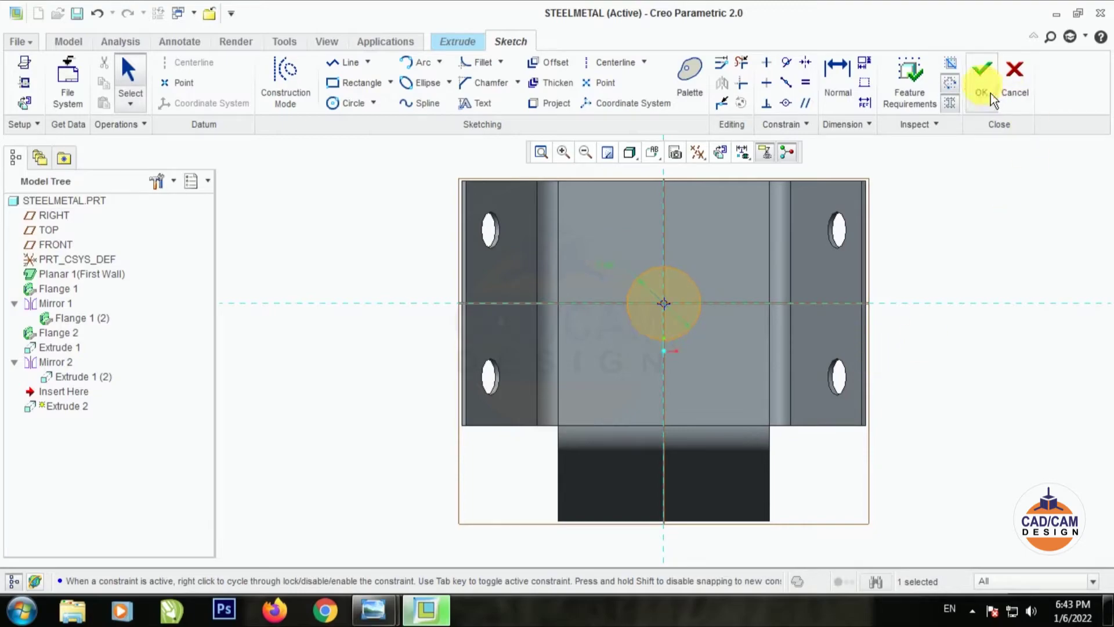
pyautogui.click(982, 81)
pyautogui.click(523, 83)
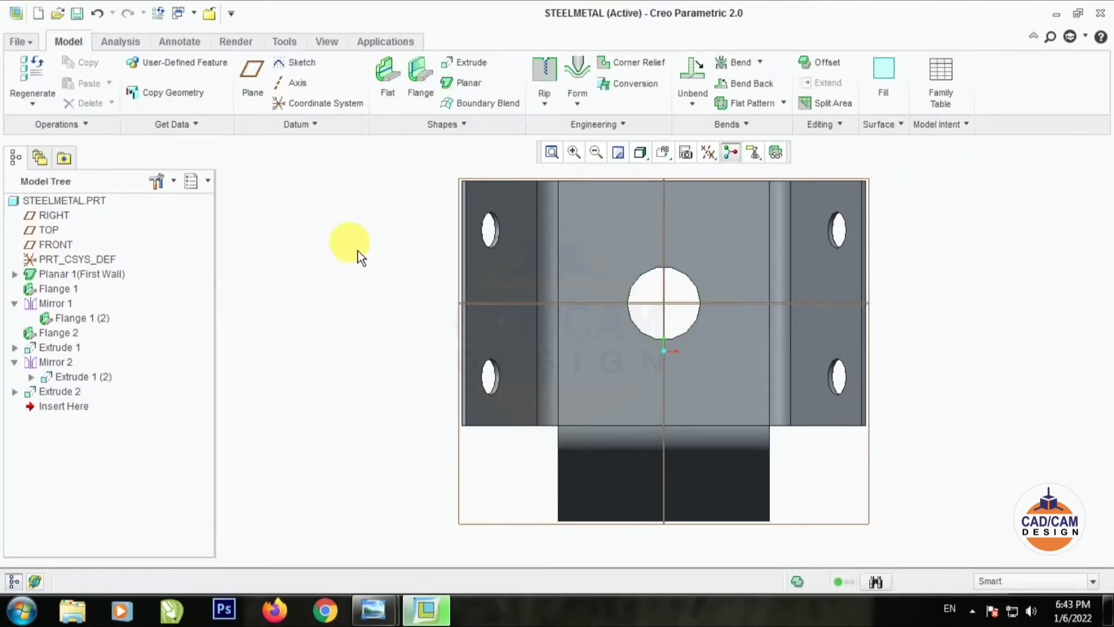
# Step: Hide the datum planes and view the bracket in an angled 3D orientation
pyautogui.click(709, 154)
pyautogui.click(755, 264)
pyautogui.moveTo(970, 339)
pyautogui.mouseDown(button='middle')
pyautogui.moveTo(990, 274)
pyautogui.moveTo(917, 263)
pyautogui.moveTo(984, 270)
pyautogui.mouseUp(button='middle')
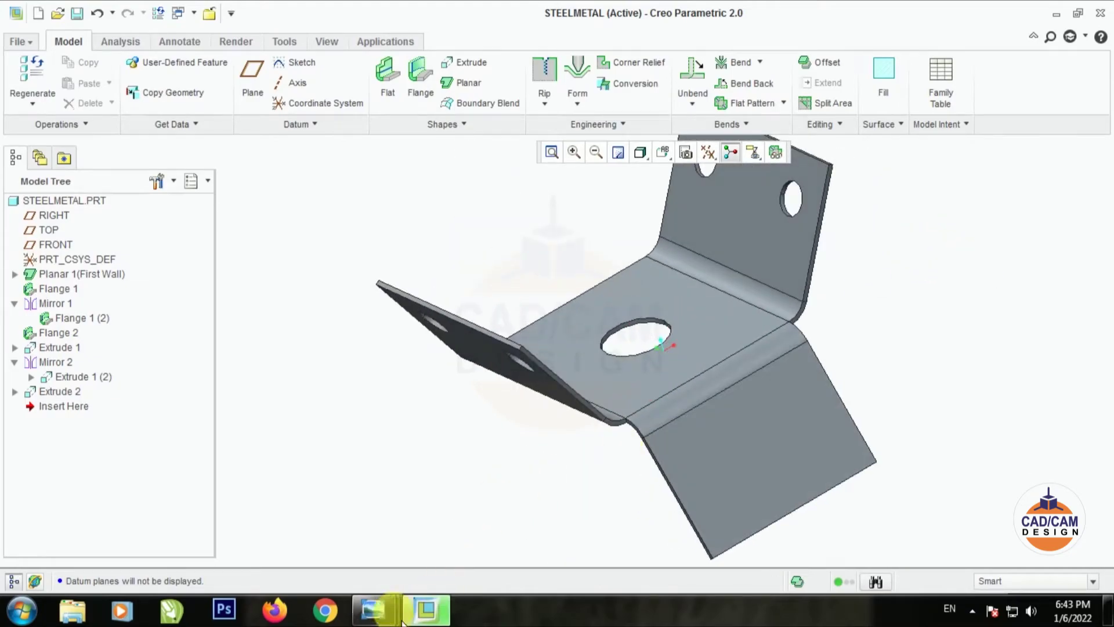
# Step: Check the sheetmetal606 image, return to Creo, and start a Round on one outer corner edge of the nearer two-hole flange
pyautogui.hotkey('alt', 'Tab')
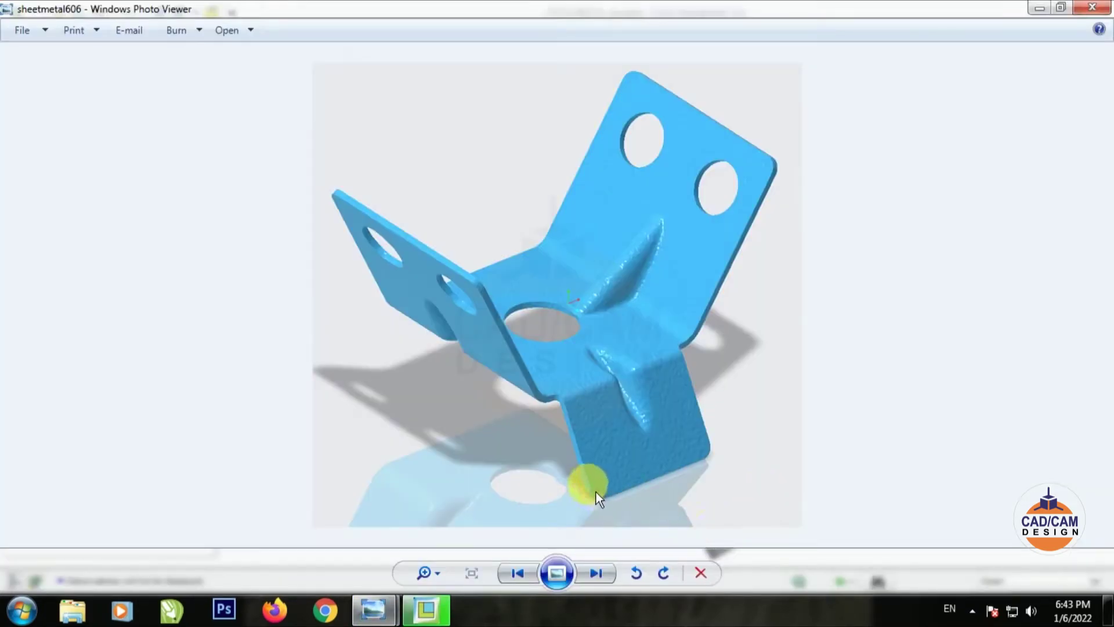
pyautogui.click(1037, 10)
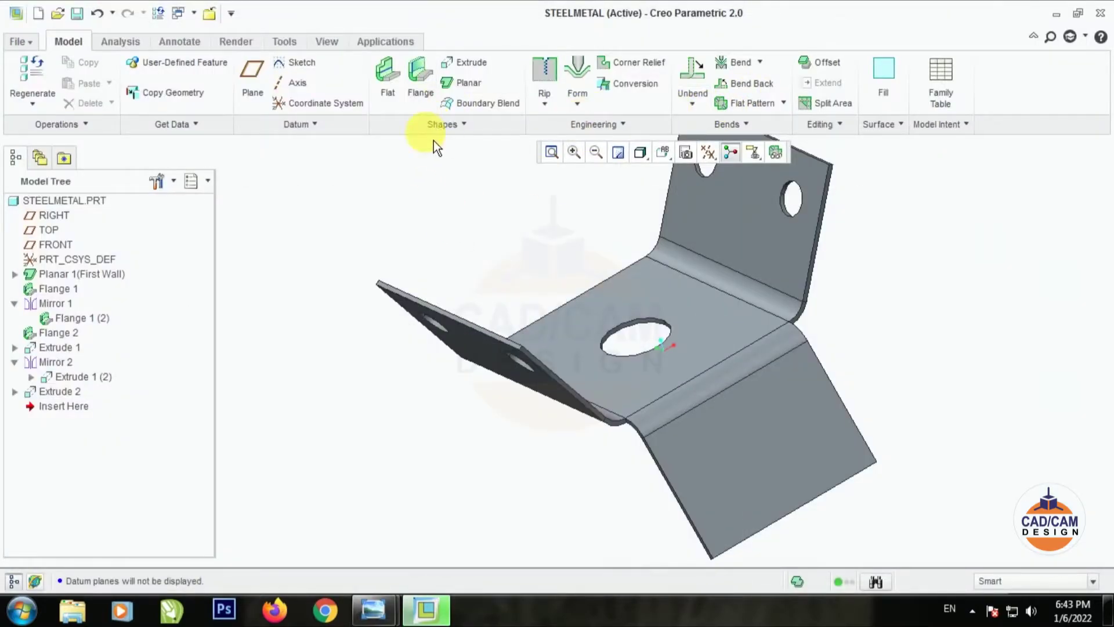
pyautogui.moveTo(437, 146); pyautogui.dragTo(650, 144, button='middle')
pyautogui.click(635, 131)
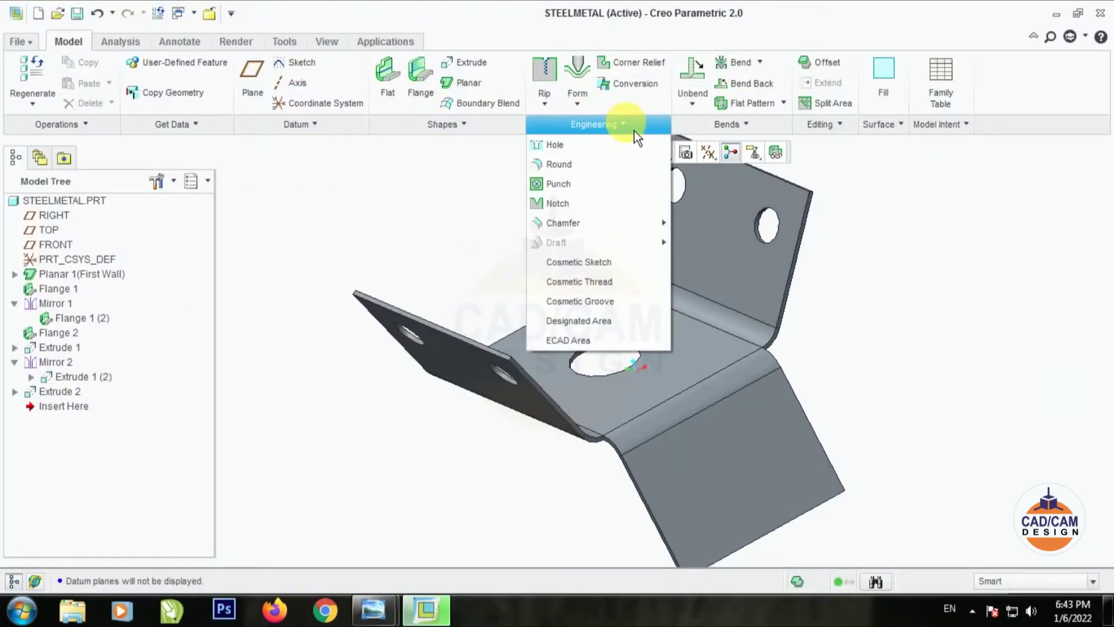
pyautogui.click(598, 165)
pyautogui.scroll(-5, 523, 360)
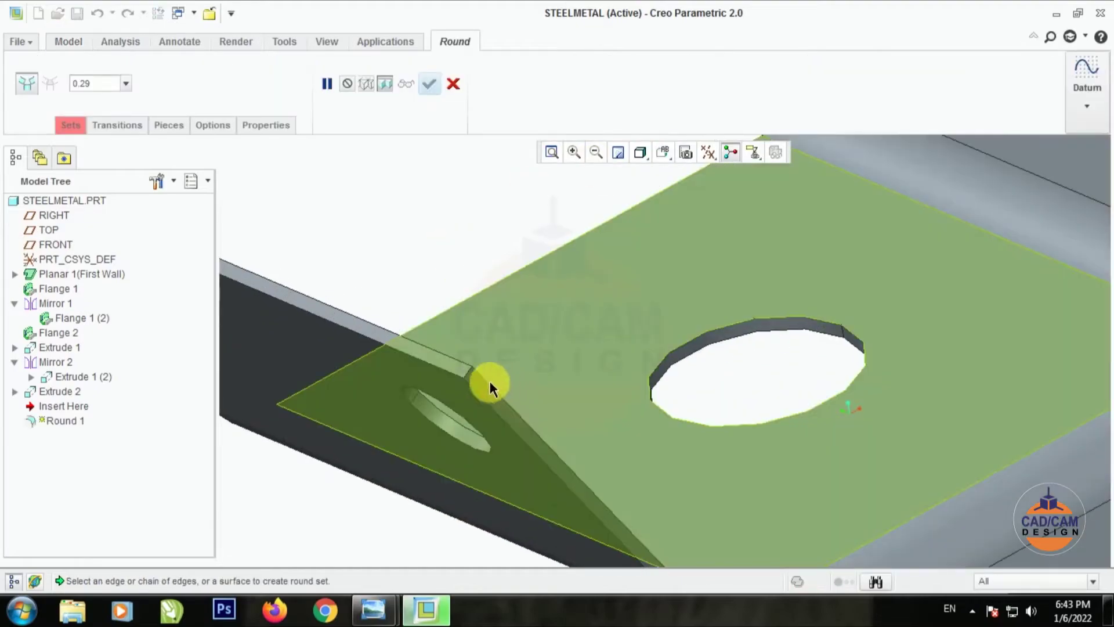
pyautogui.click(470, 370)
pyautogui.scroll(5, 505, 337)
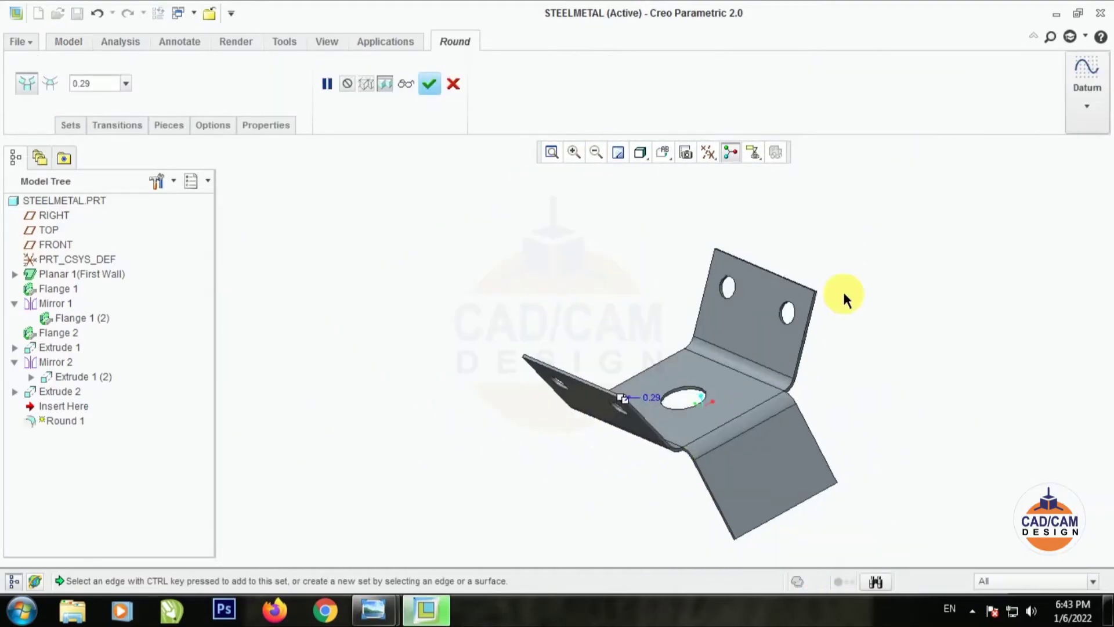
# Step: Add both outer corner edges of the opposite two-hole flange to the round set
pyautogui.scroll(-5, 818, 293)
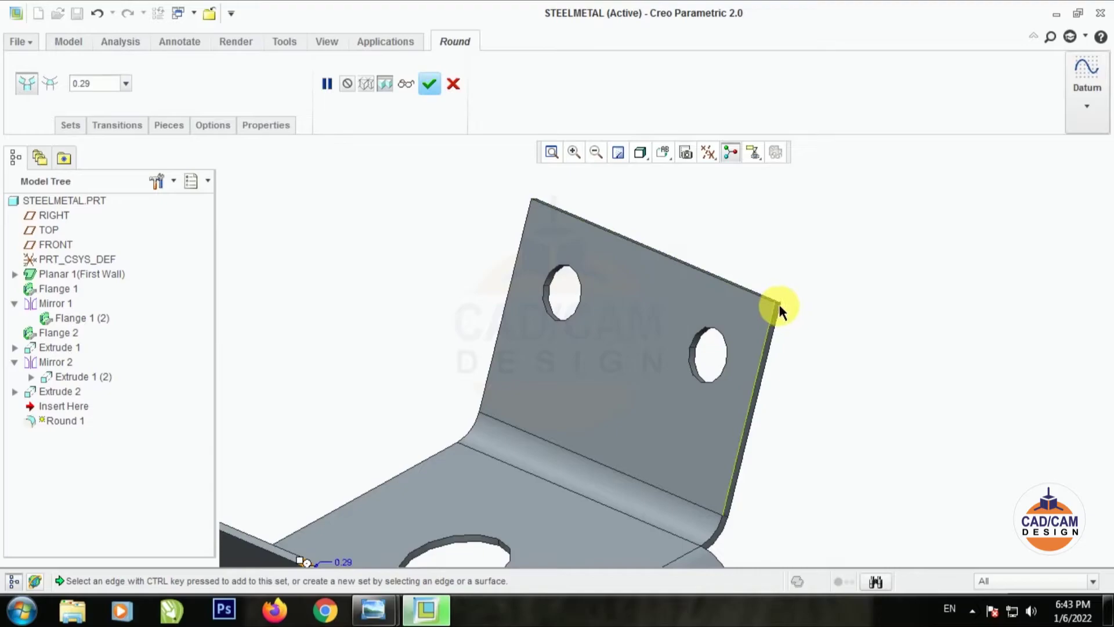
pyautogui.scroll(-3, 781, 311)
pyautogui.moveTo(784, 318); pyautogui.dragTo(493, 291, button='middle')
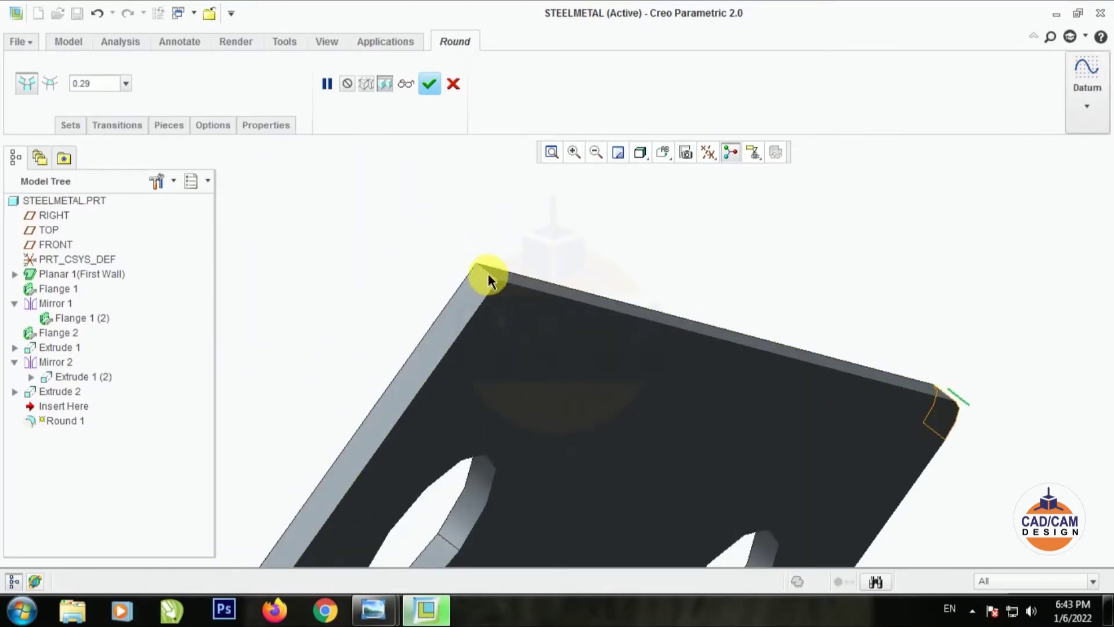
pyautogui.scroll(6, 597, 190)
pyautogui.scroll(-2, 529, 435)
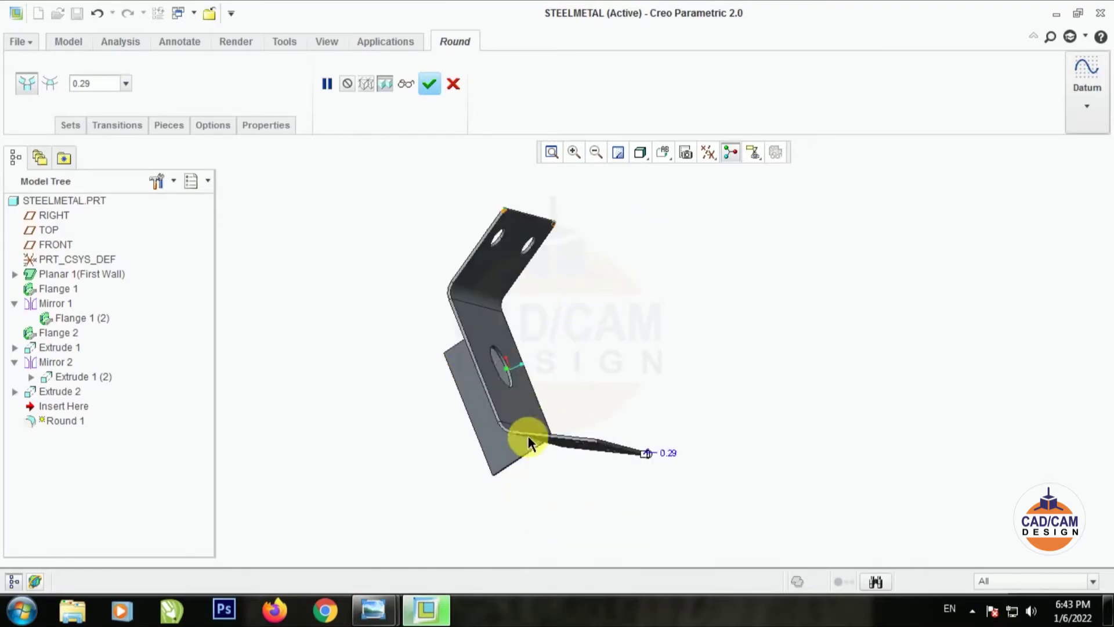
# Step: Add the first flange's other outer corner edge and both outer corner edges of the flange without holes to the round set
pyautogui.scroll(-4, 617, 447)
pyautogui.scroll(2, 629, 317)
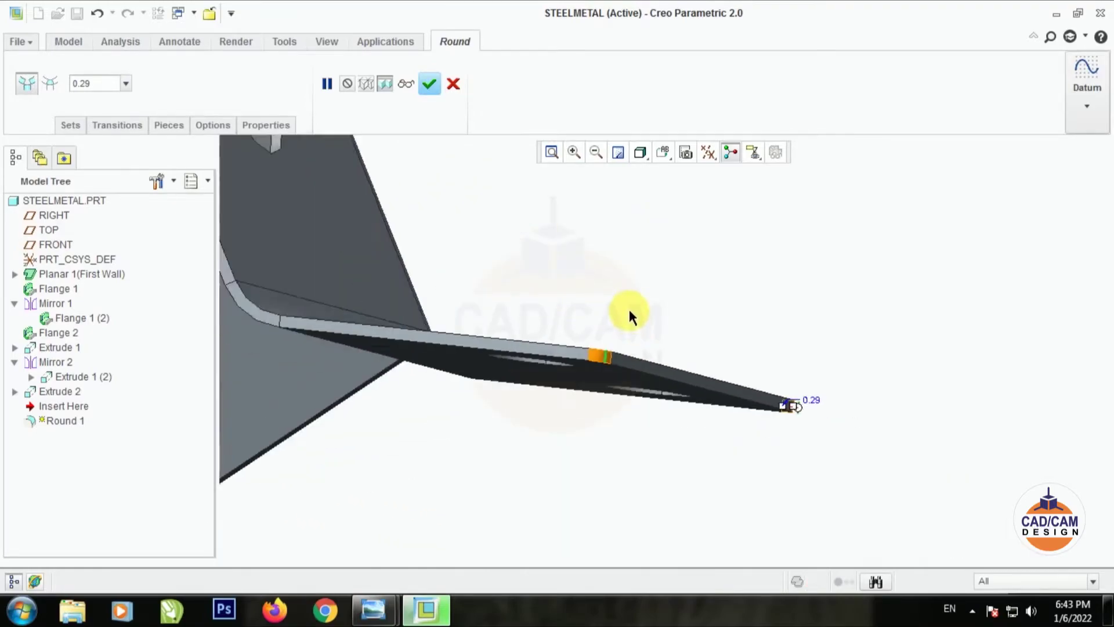
pyautogui.moveTo(629, 316); pyautogui.dragTo(467, 373, button='middle')
pyautogui.scroll(-4, 440, 463)
pyautogui.moveTo(440, 463); pyautogui.dragTo(453, 347, button='middle')
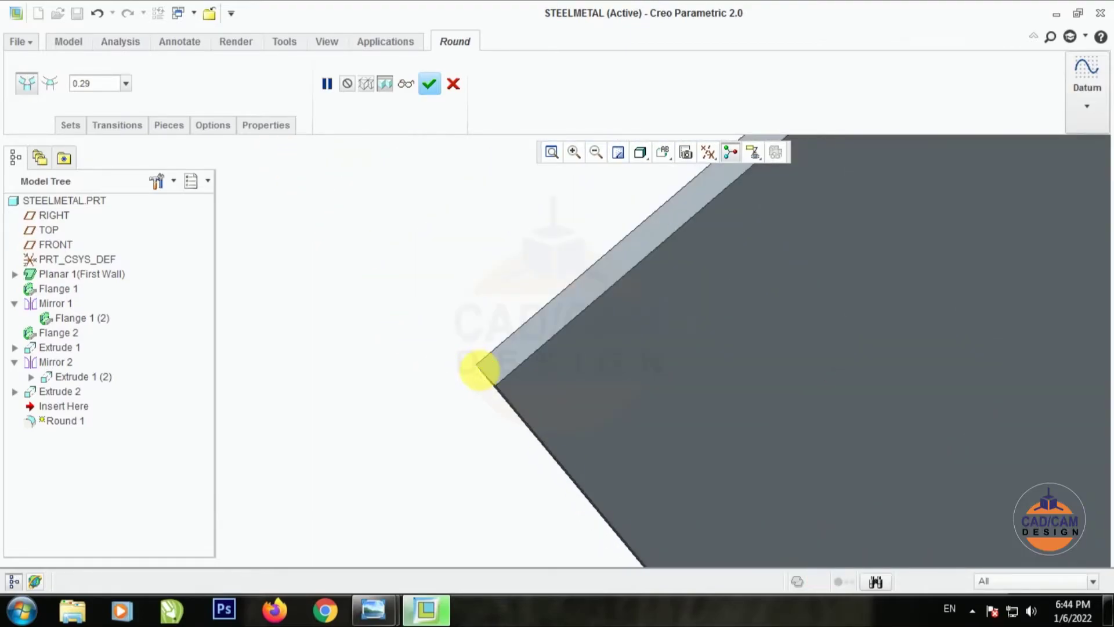
pyautogui.scroll(5, 374, 377)
pyautogui.moveTo(374, 378); pyautogui.dragTo(815, 371, button='middle')
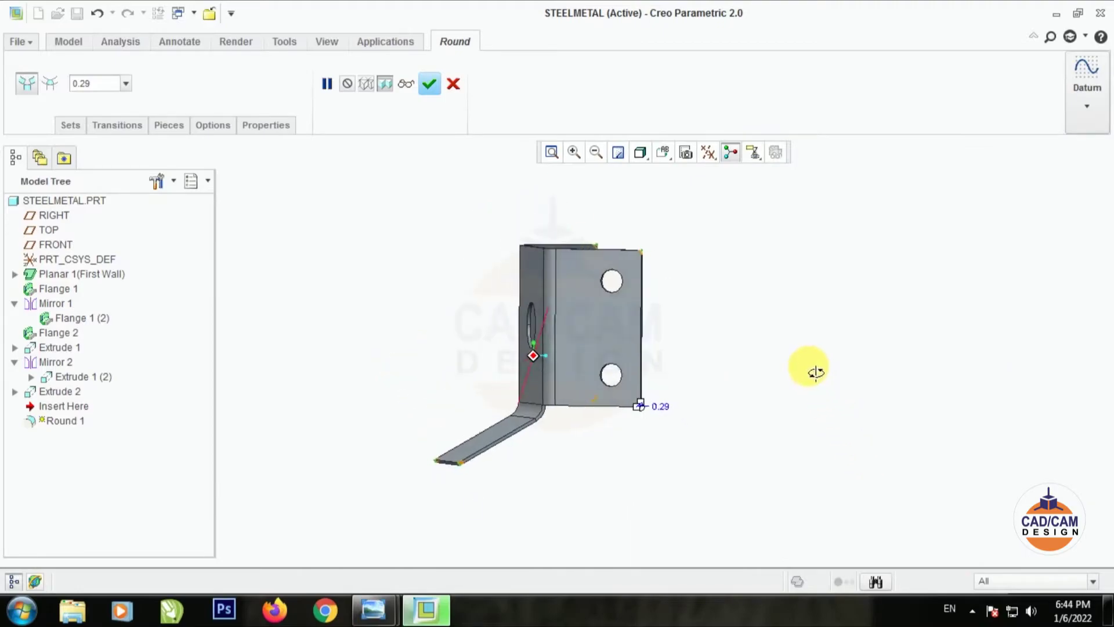
# Step: Set the corner round radius to 2 and complete the Round feature
pyautogui.scroll(-5, 660, 401)
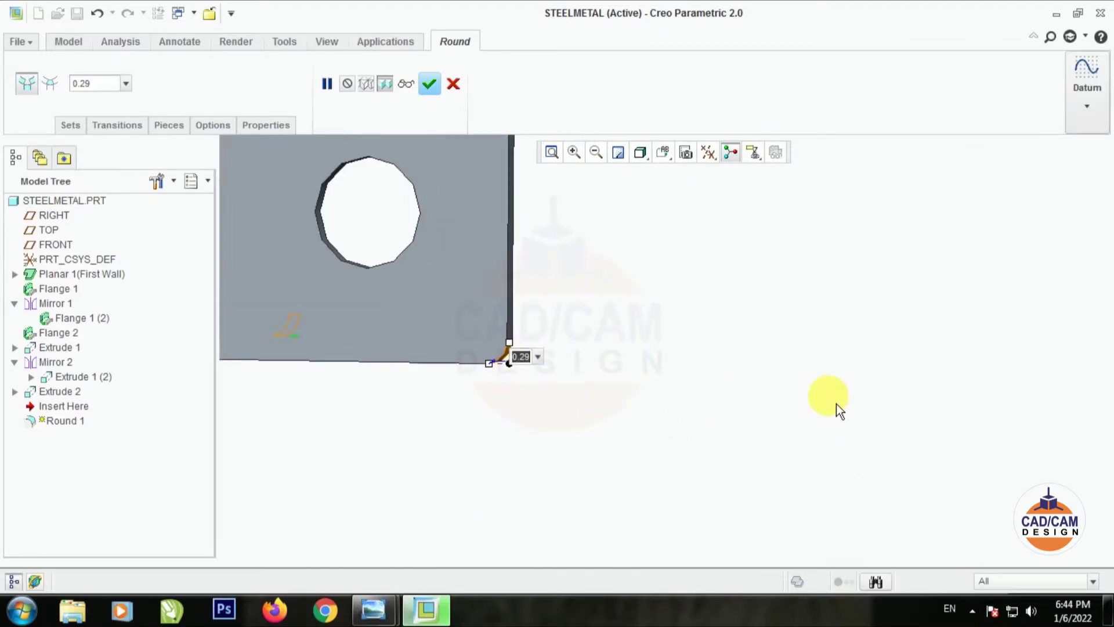
pyautogui.write('2')
pyautogui.press('Return')
pyautogui.scroll(4, 808, 396)
pyautogui.moveTo(808, 395); pyautogui.dragTo(813, 311, button='middle')
pyautogui.click(429, 84)
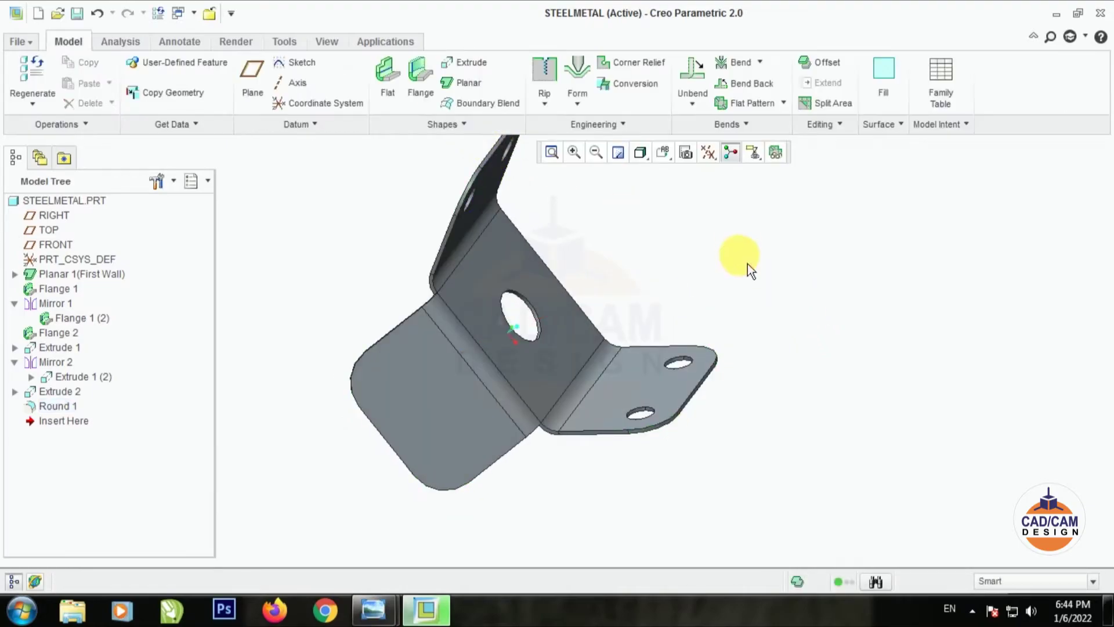
# Step: Save the bracket part STEELMETAL.PRT to the E: drive
pyautogui.moveTo(748, 263); pyautogui.dragTo(765, 250, button='middle')
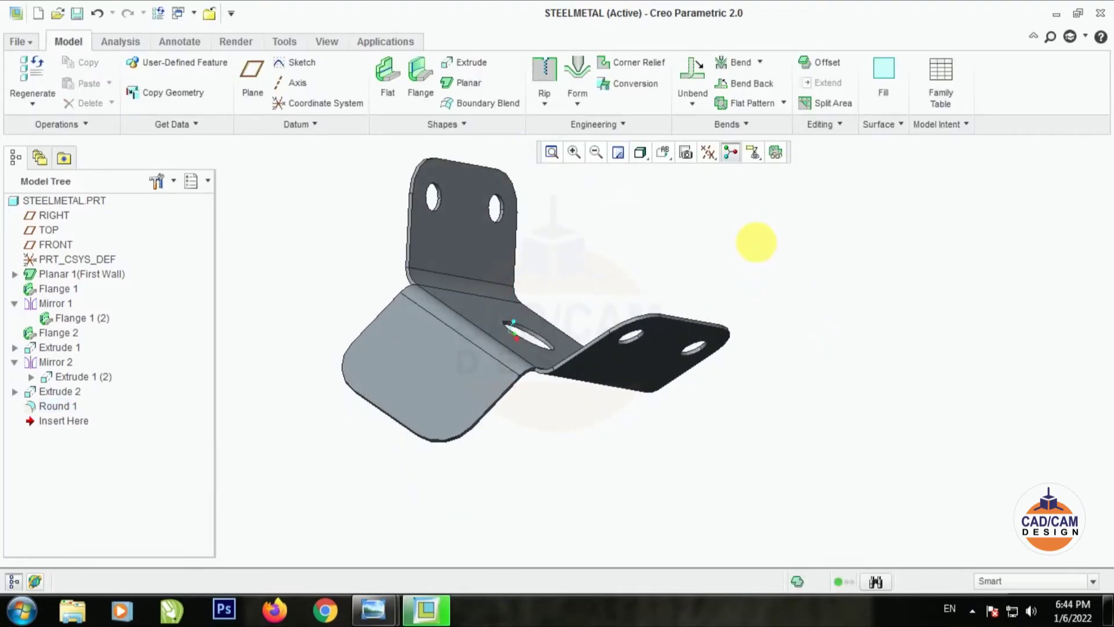
pyautogui.hotkey('ctrl', 's')
pyautogui.click(287, 215)
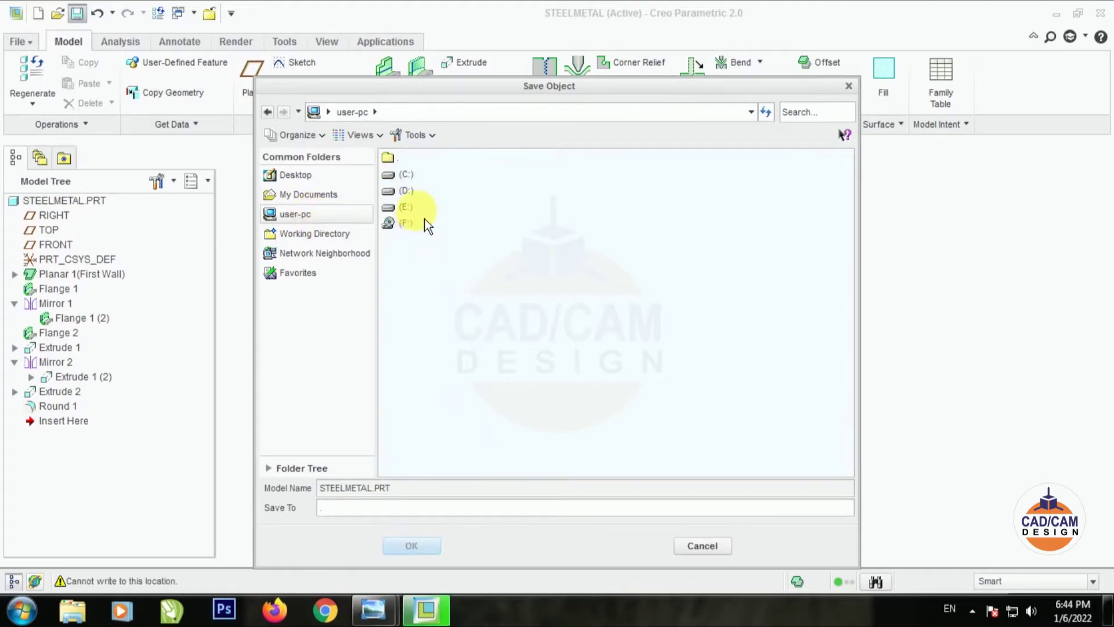
pyautogui.doubleClick(413, 206)
pyautogui.click(430, 547)
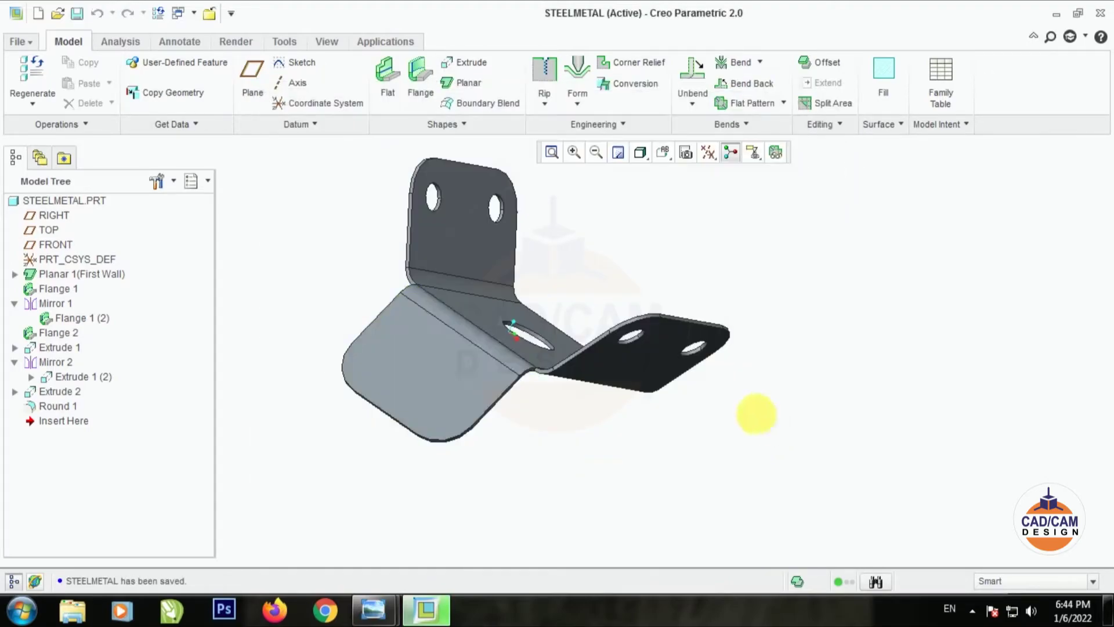
# Step: Compare the sketched-form gusset image with the sheetmetal606 image in Windows Photo Viewer, then return to Creo and examine the bracket's bends
pyautogui.moveTo(758, 415); pyautogui.dragTo(828, 389, button='middle')
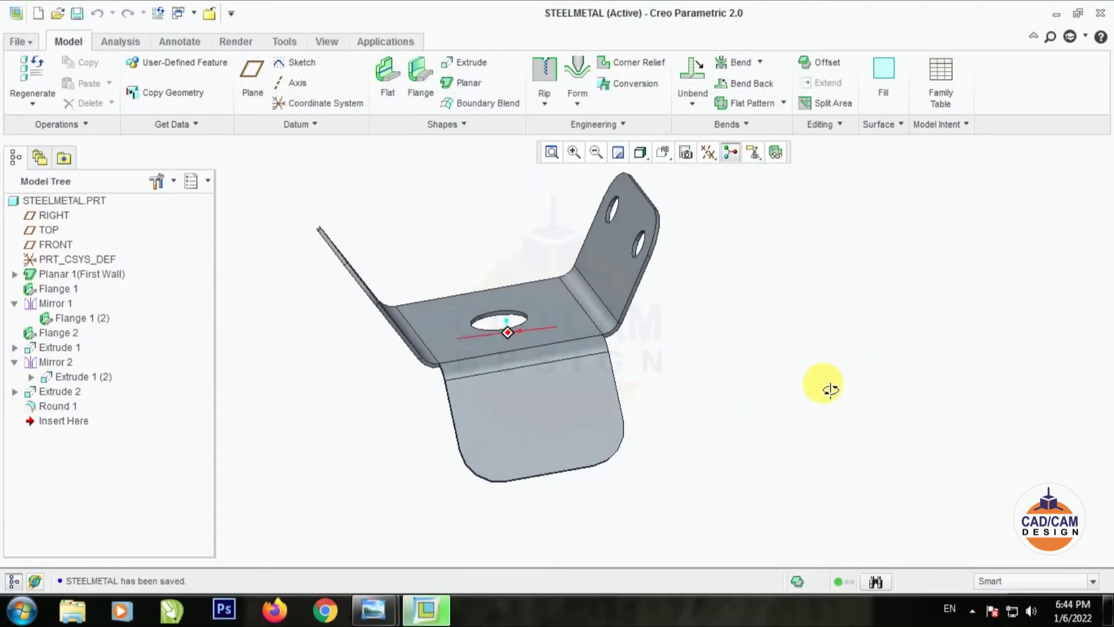
pyautogui.click(369, 609)
pyautogui.click(469, 527)
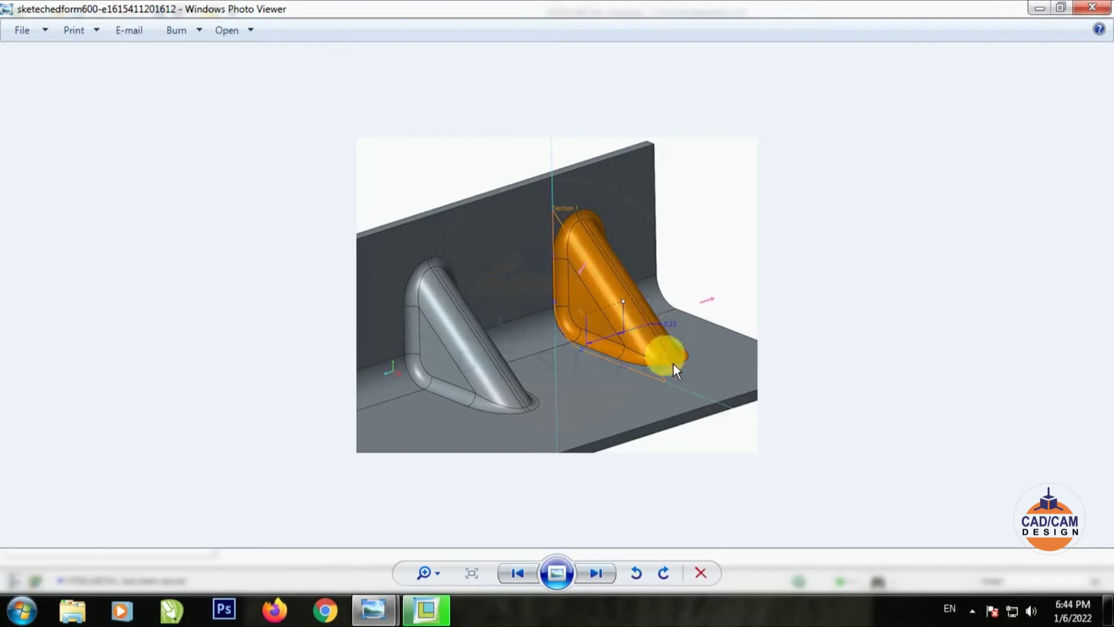
pyautogui.click(372, 609)
pyautogui.click(319, 552)
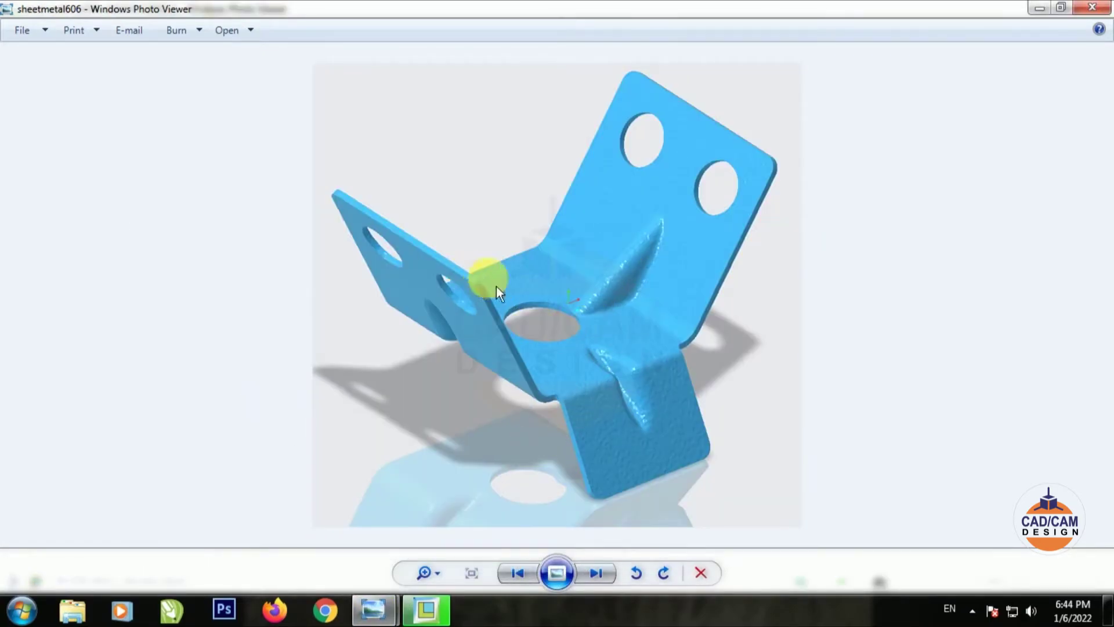
pyautogui.click(1038, 9)
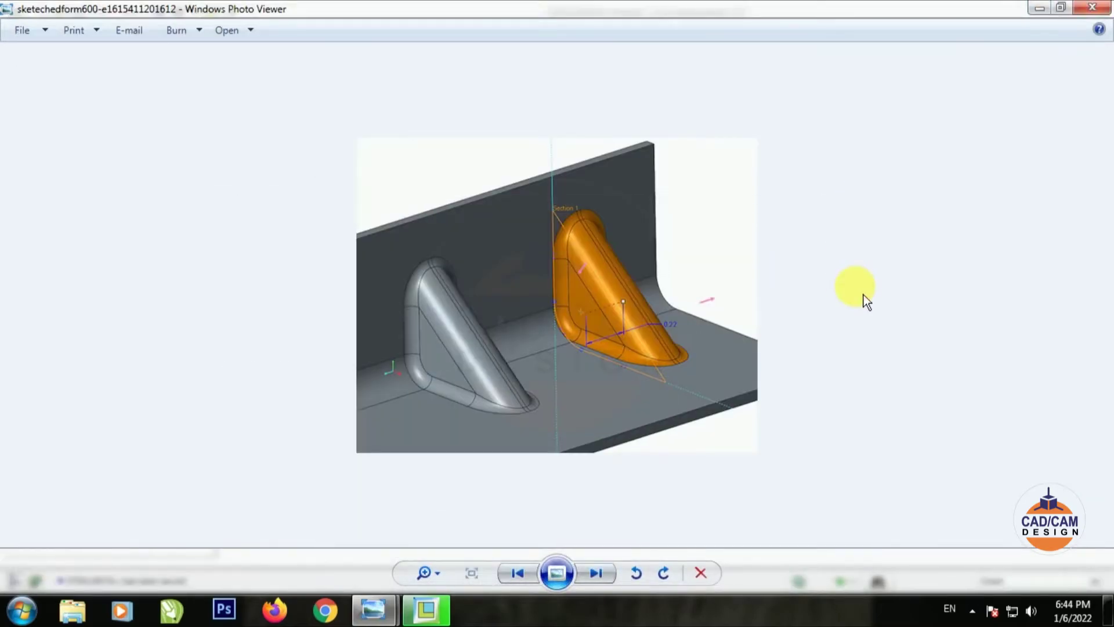
pyautogui.click(426, 610)
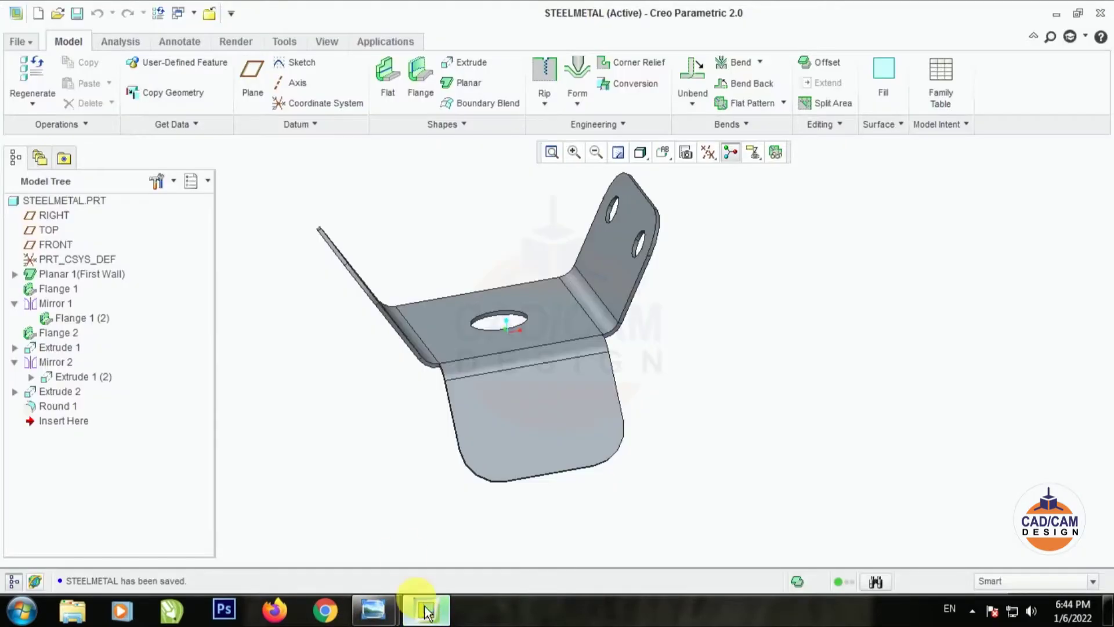
pyautogui.moveTo(370, 424); pyautogui.dragTo(329, 384, button='middle')
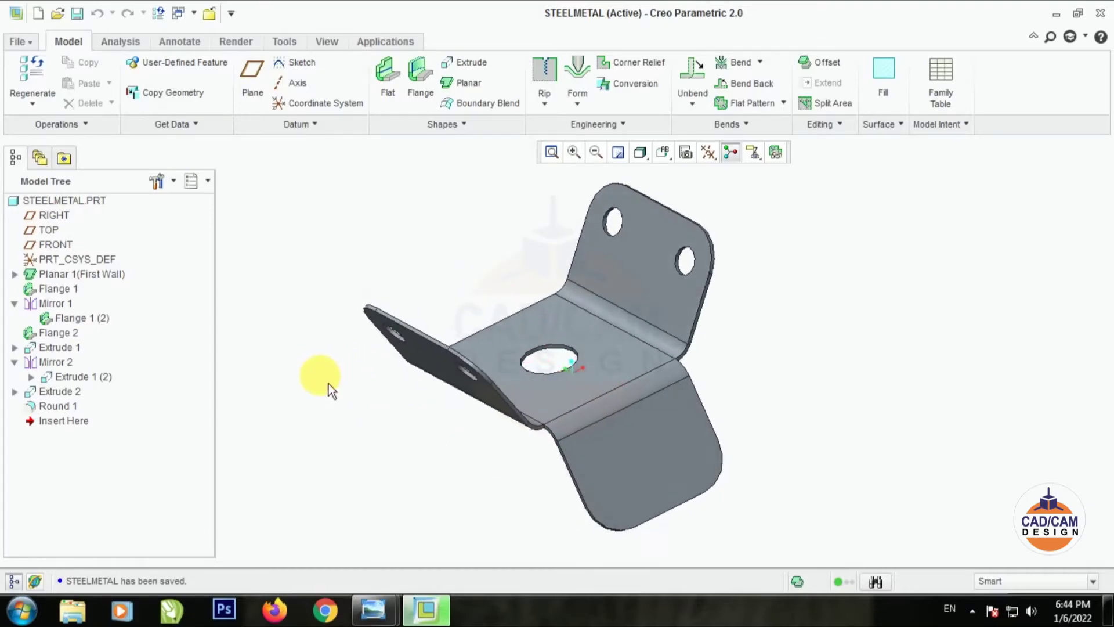
pyautogui.scroll(1, 437, 215)
pyautogui.scroll(-1, 437, 215)
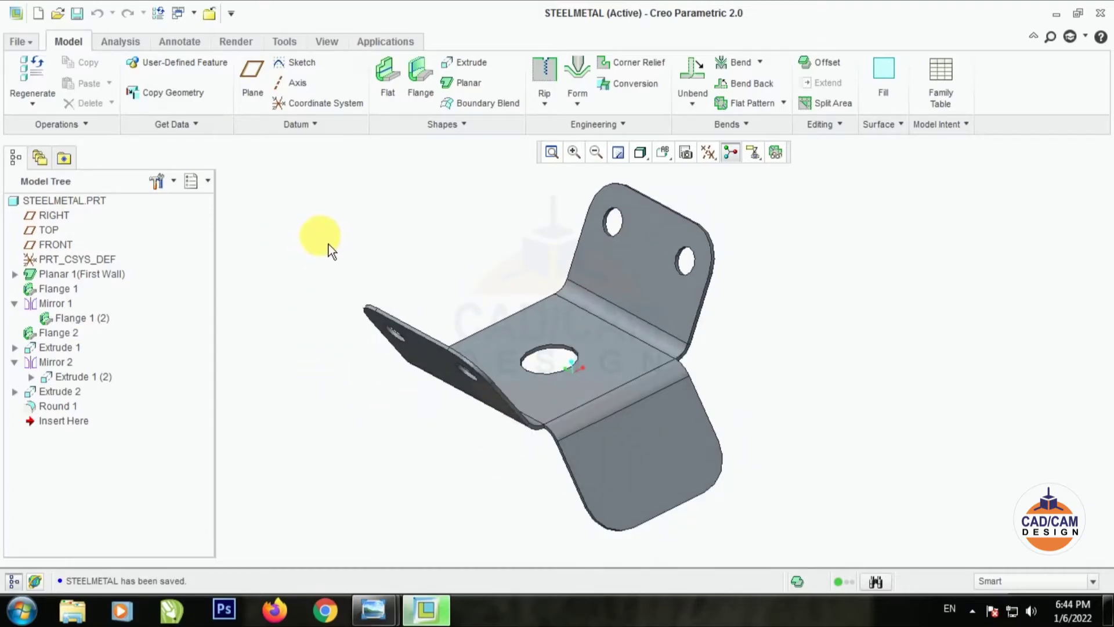
# Step: Create a new solid part using a template picked from the list instead of the default one
pyautogui.click(38, 13)
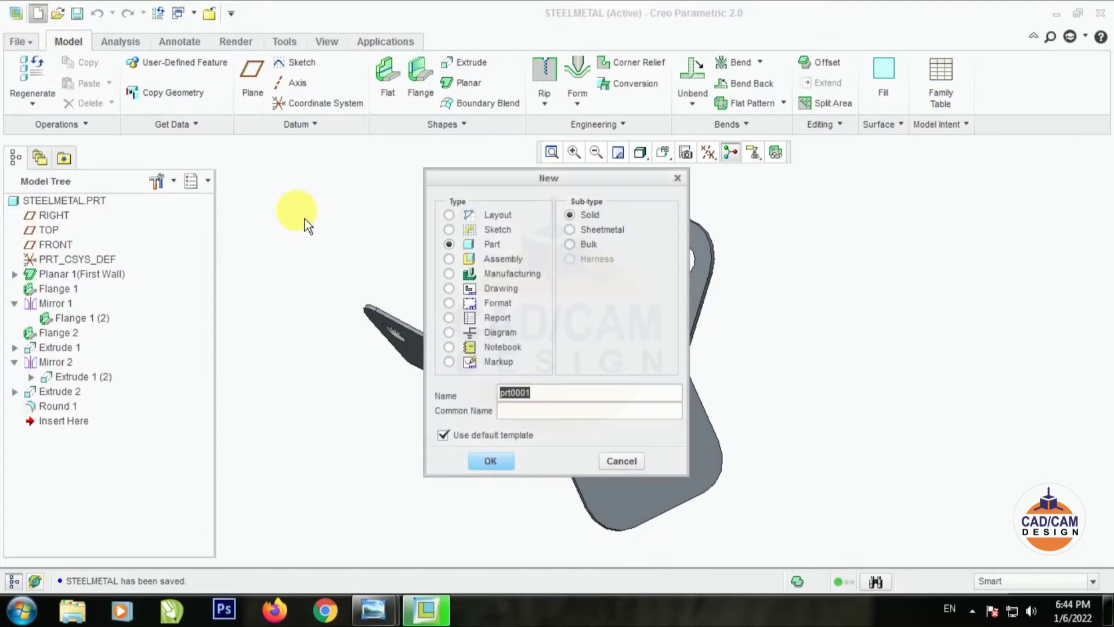
pyautogui.click(445, 438)
pyautogui.click(498, 465)
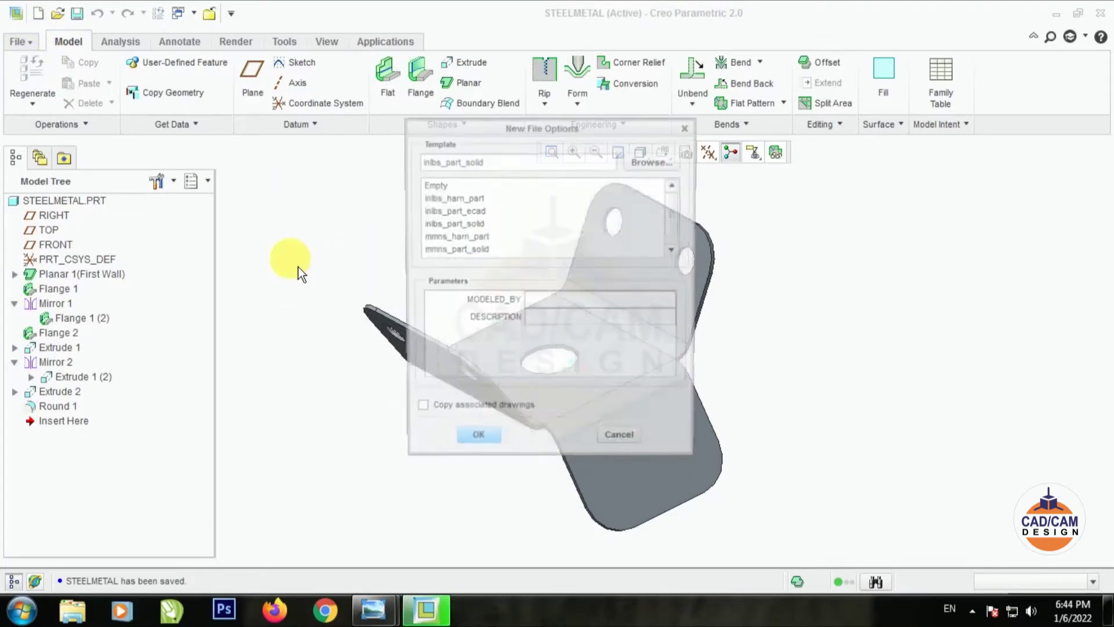
pyautogui.scroll(-1, 455, 236)
pyautogui.click(441, 236)
pyautogui.click(475, 443)
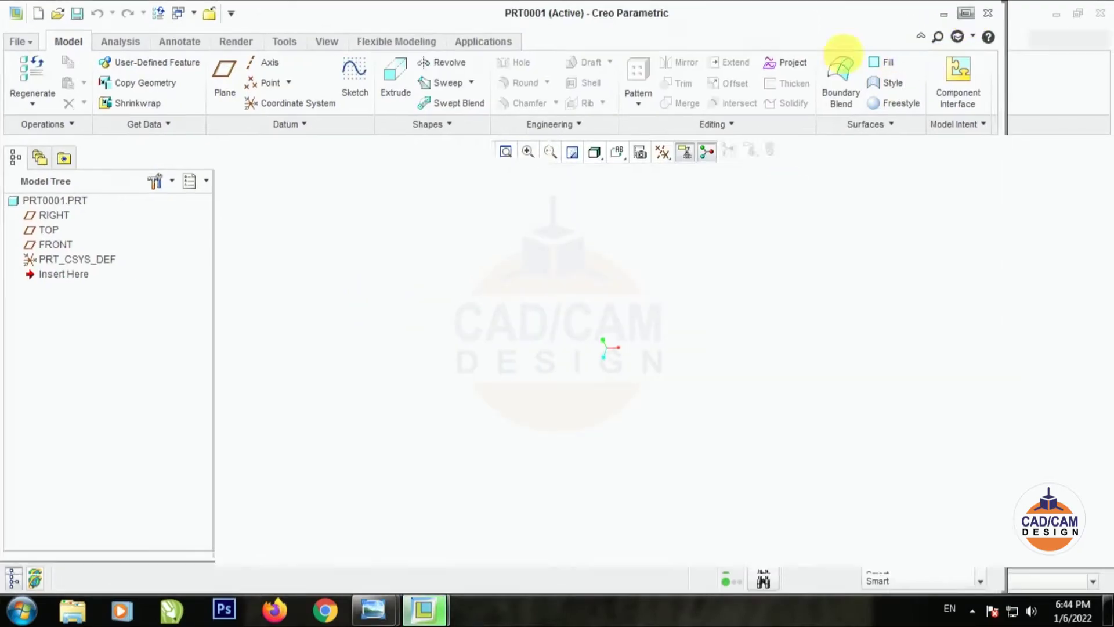
# Step: Show the datum planes and start an Extrude sketch on the FRONT datum plane
pyautogui.click(719, 152)
pyautogui.click(754, 263)
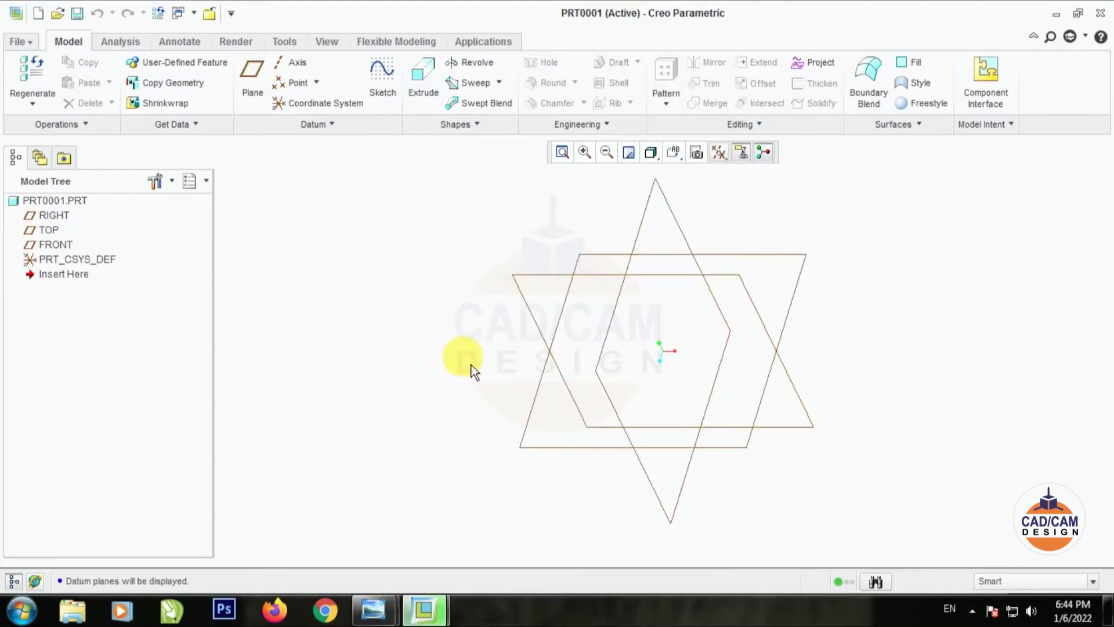
pyautogui.moveTo(465, 351); pyautogui.dragTo(471, 325, button='middle')
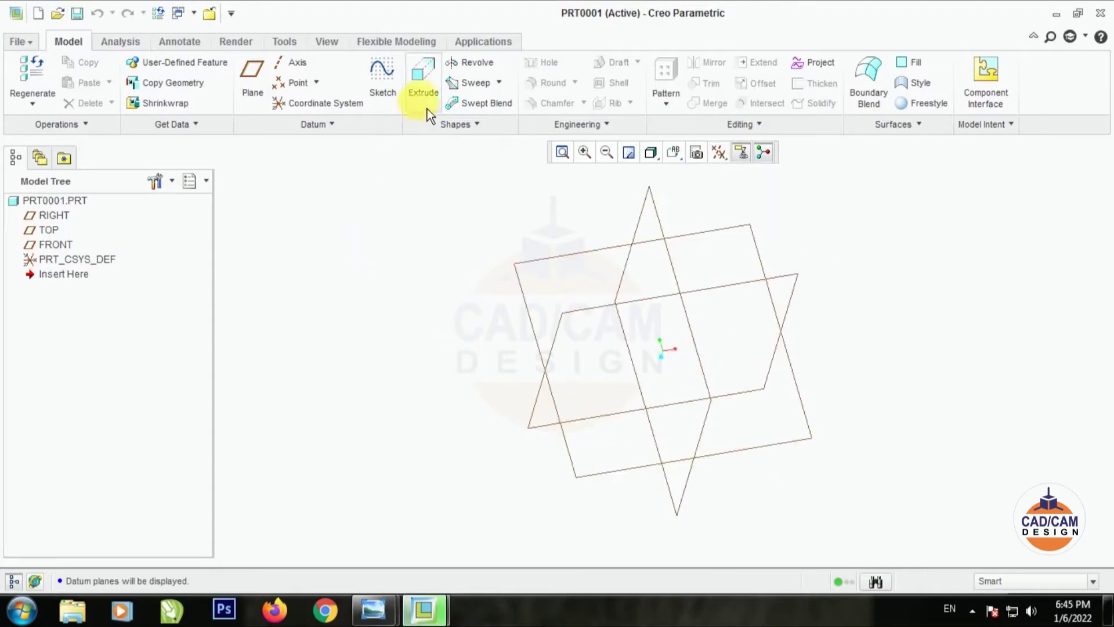
pyautogui.click(422, 88)
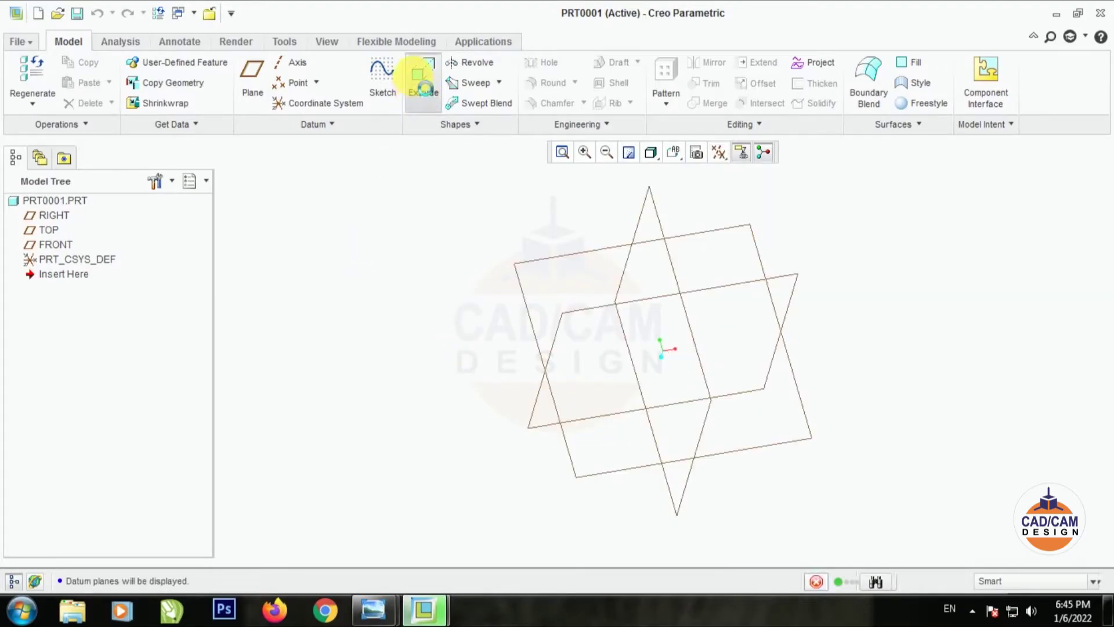
pyautogui.click(661, 237)
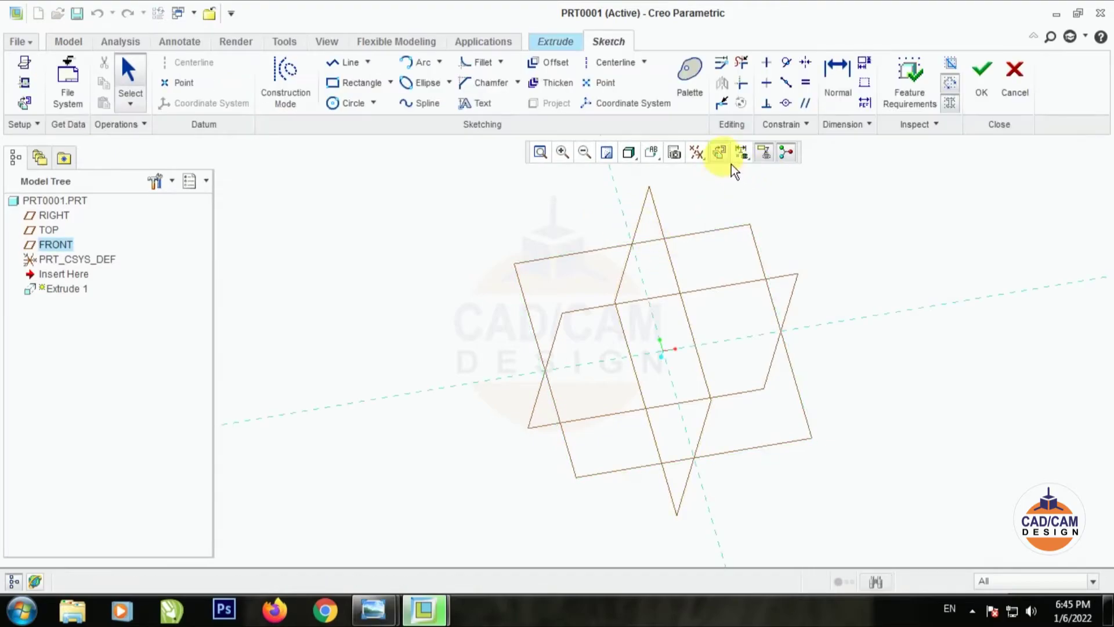
# Step: Hide the datum planes and draw a vertical and a horizontal centerline through the sketch origin
pyautogui.click(706, 159)
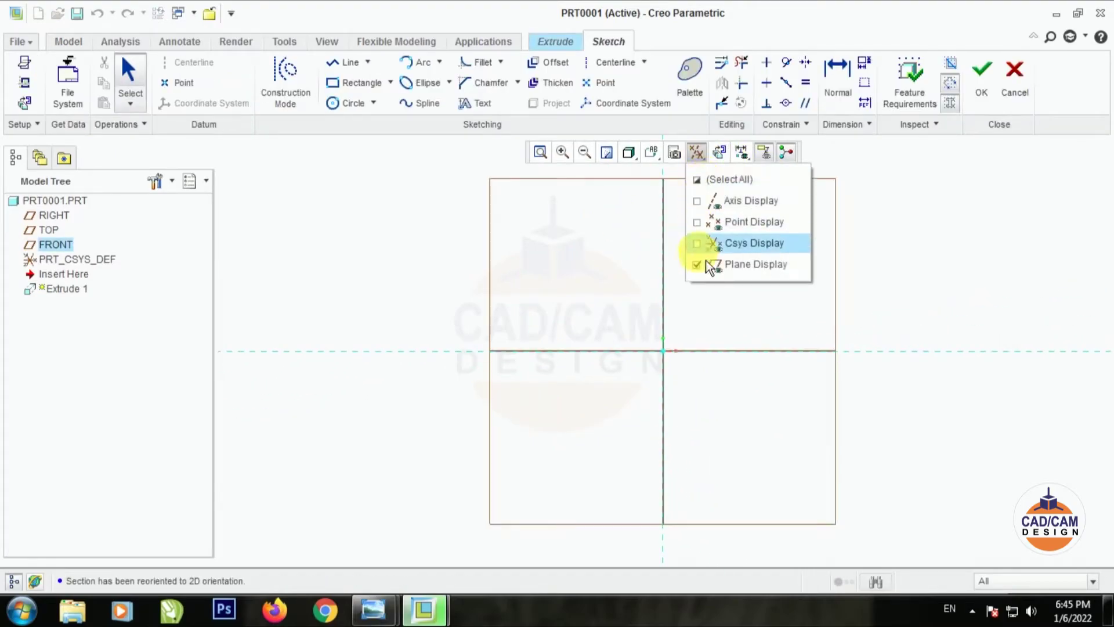
pyautogui.click(752, 264)
pyautogui.click(613, 62)
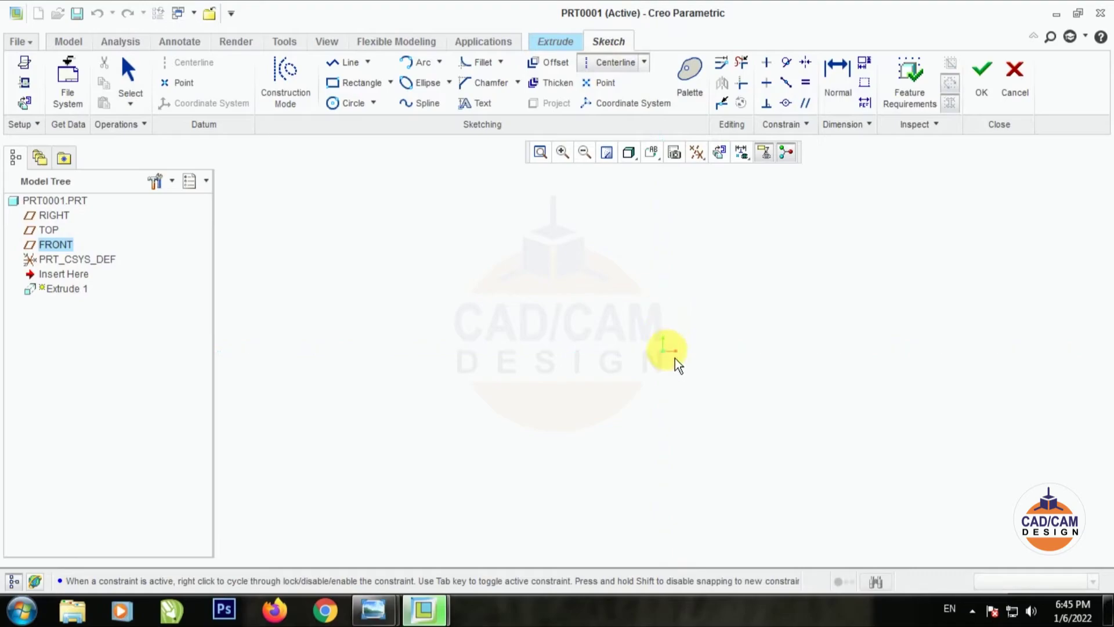
pyautogui.click(673, 355)
pyautogui.click(679, 303)
pyautogui.click(671, 360)
pyautogui.click(687, 356)
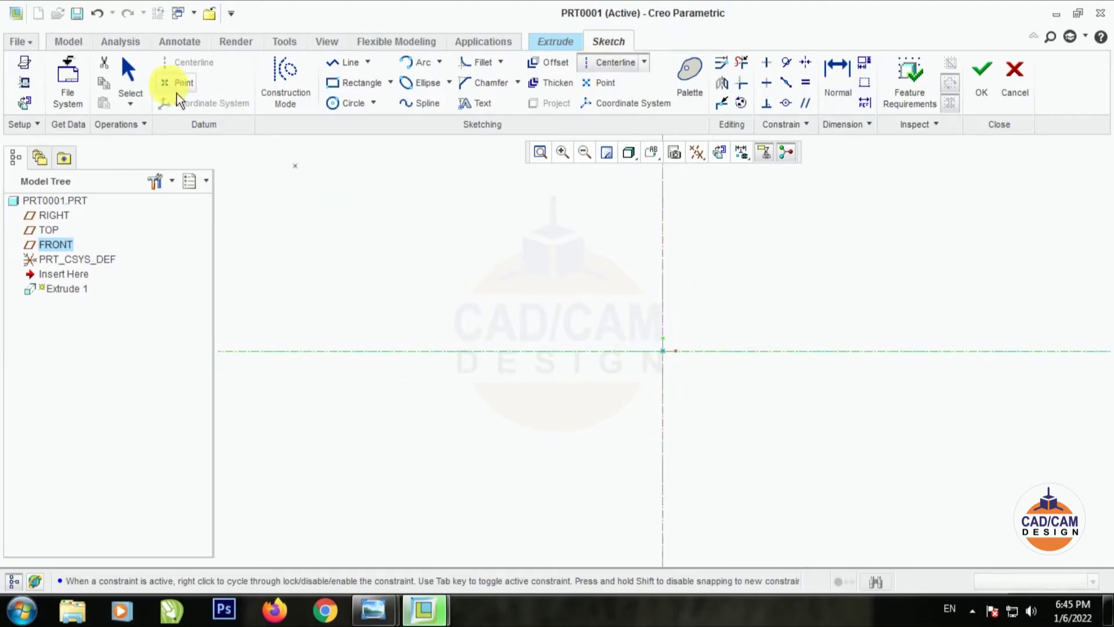
# Step: Draw an inclined centerline through the sketch origin, sloping down from upper left to lower right
pyautogui.middleClick(520, 273)
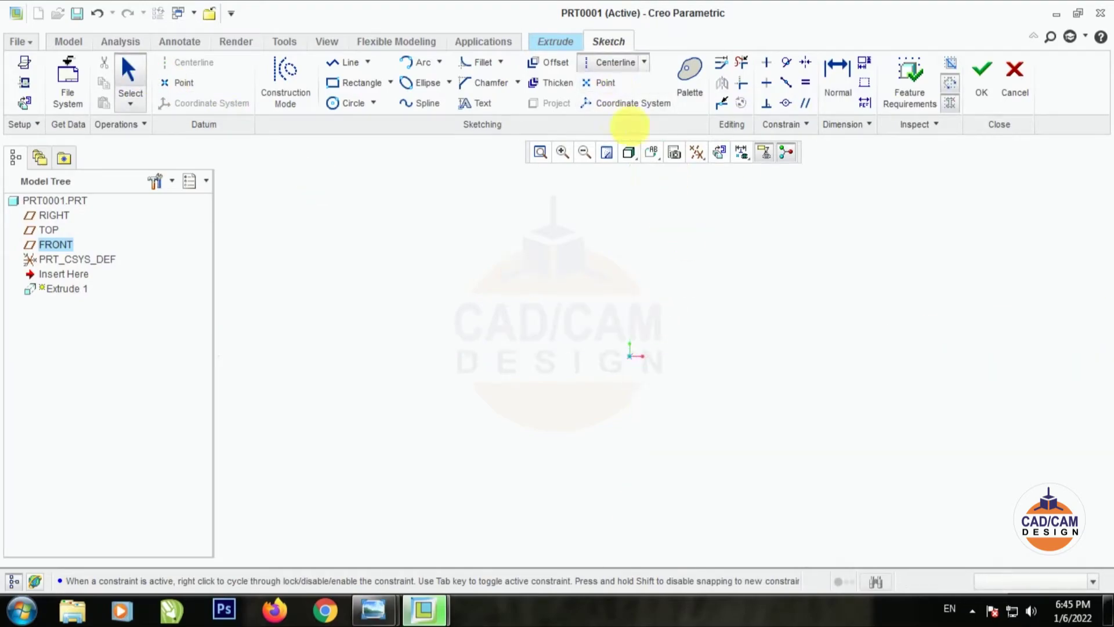
pyautogui.click(629, 355)
pyautogui.click(686, 418)
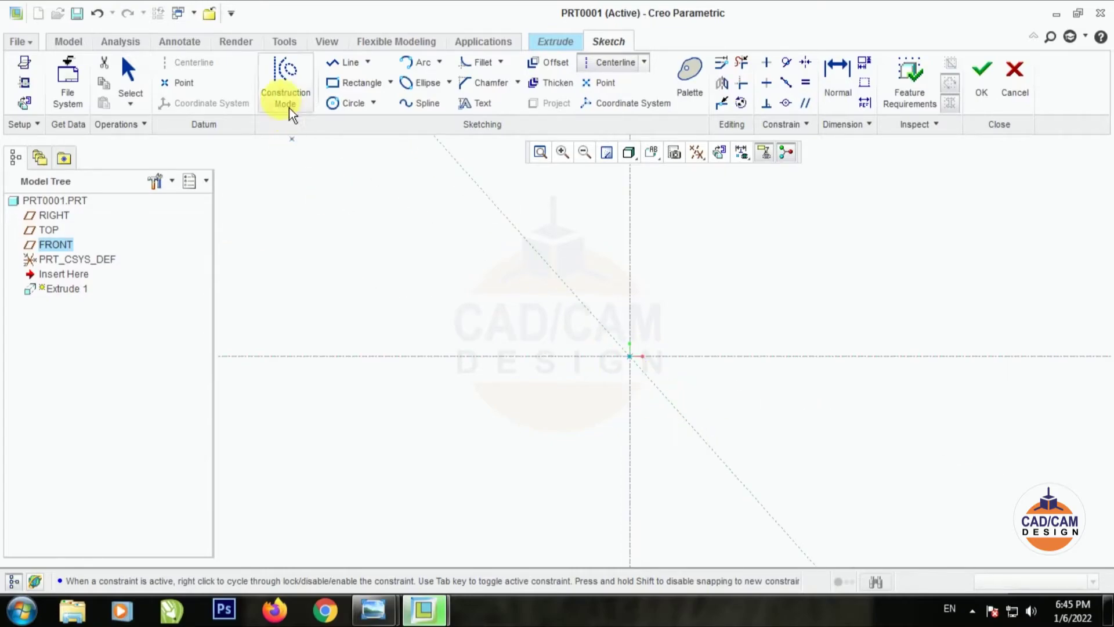
# Step: Dimension the angle between the inclined centerline and the horizontal centerline at 120 degrees
pyautogui.middleClick(340, 249)
pyautogui.click(838, 75)
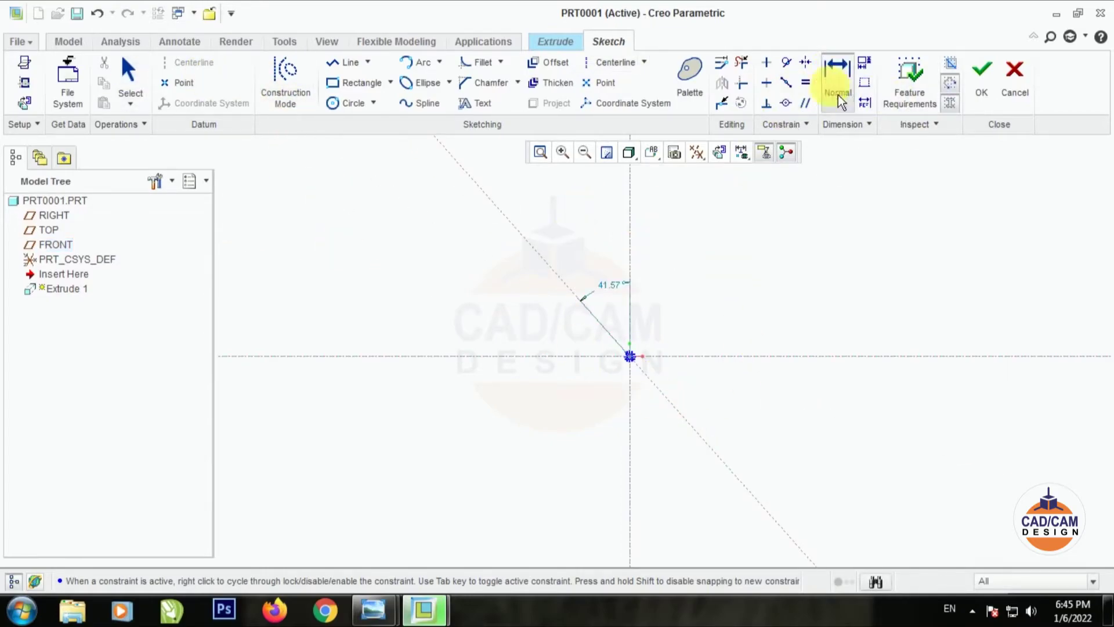
pyautogui.click(563, 284)
pyautogui.click(703, 355)
pyautogui.middleClick(695, 289)
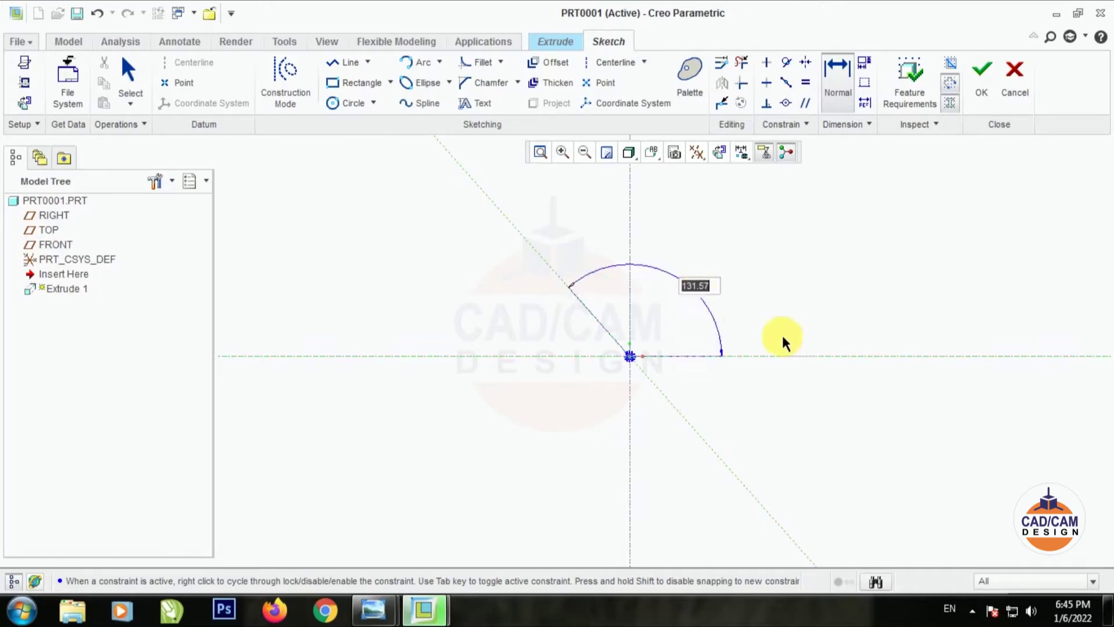
pyautogui.write('120')
pyautogui.press('Return')
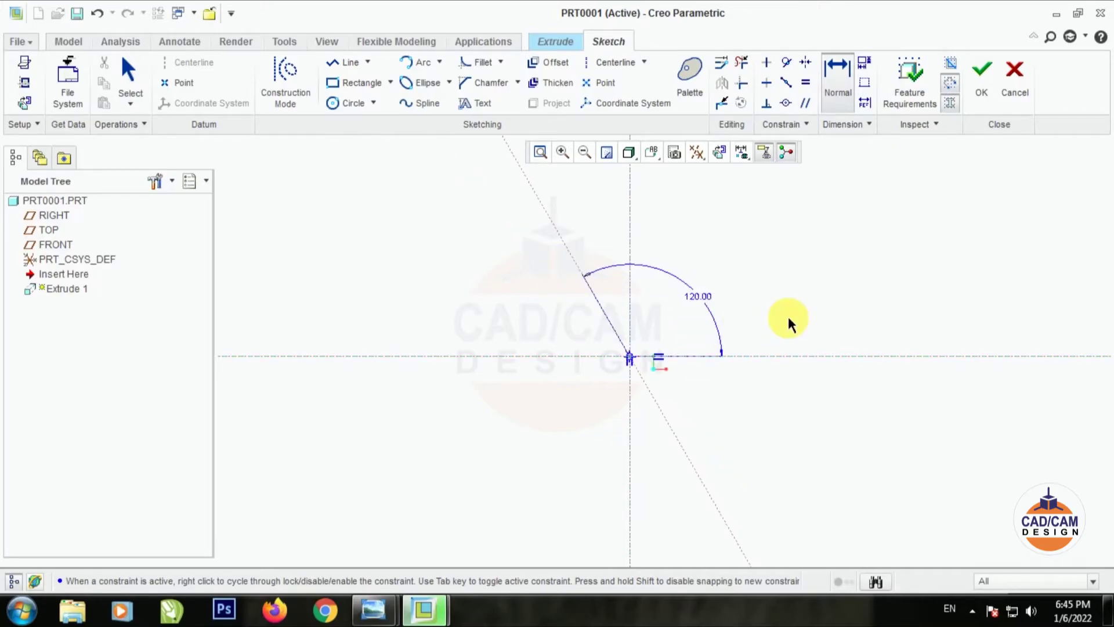
# Step: Sketch a closed triangle from the origin, with one side on the inclined centerline and one on the horizontal centerline
pyautogui.click(125, 74)
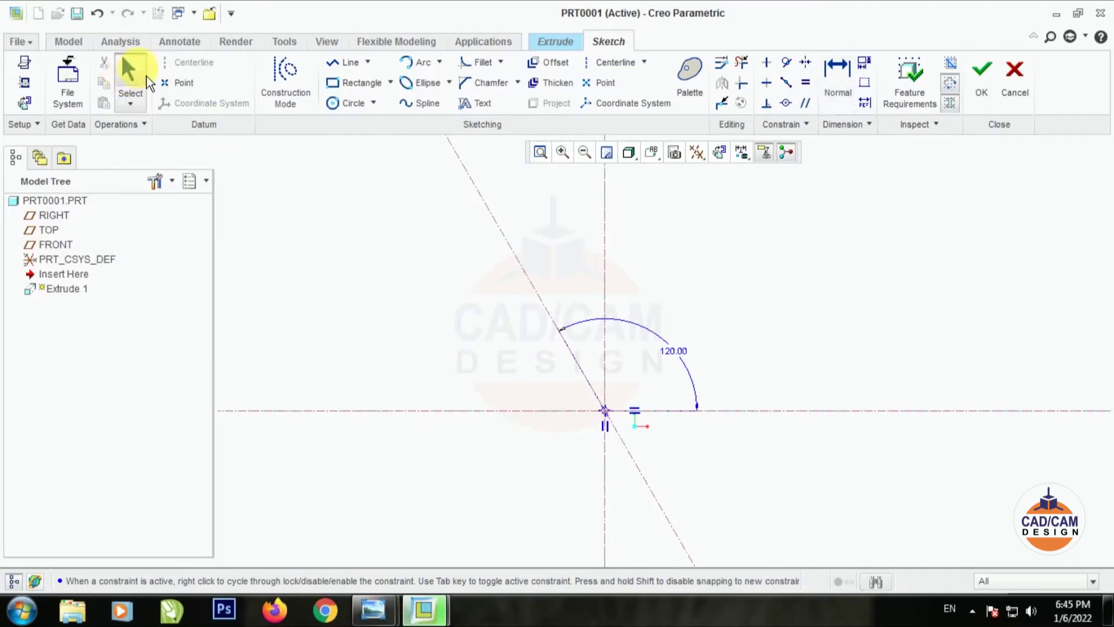
pyautogui.click(348, 62)
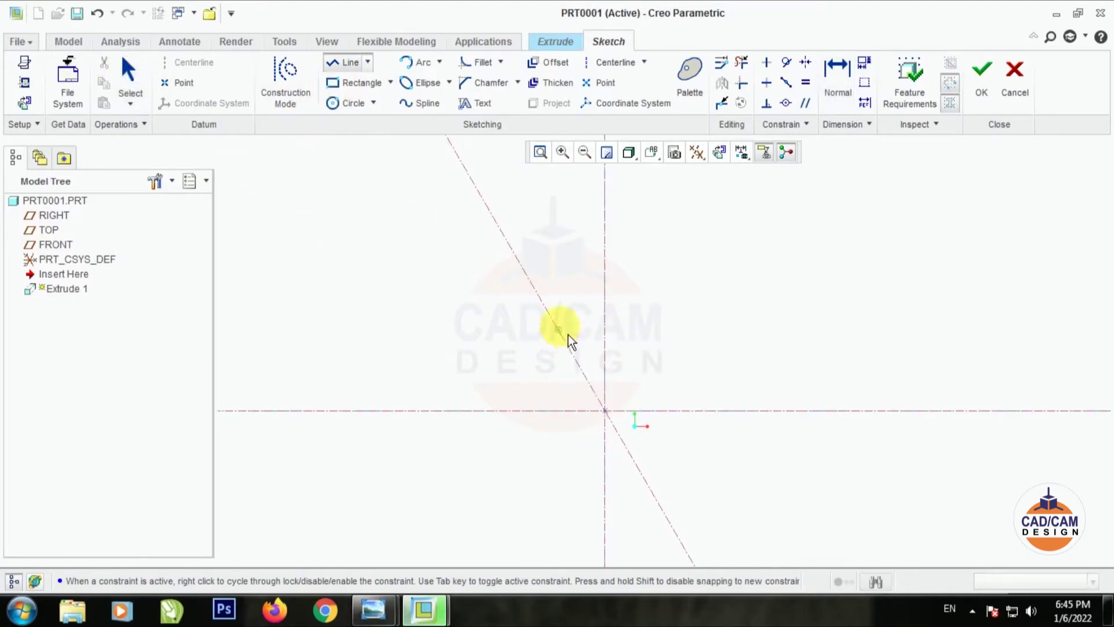
pyautogui.click(581, 369)
pyautogui.click(613, 421)
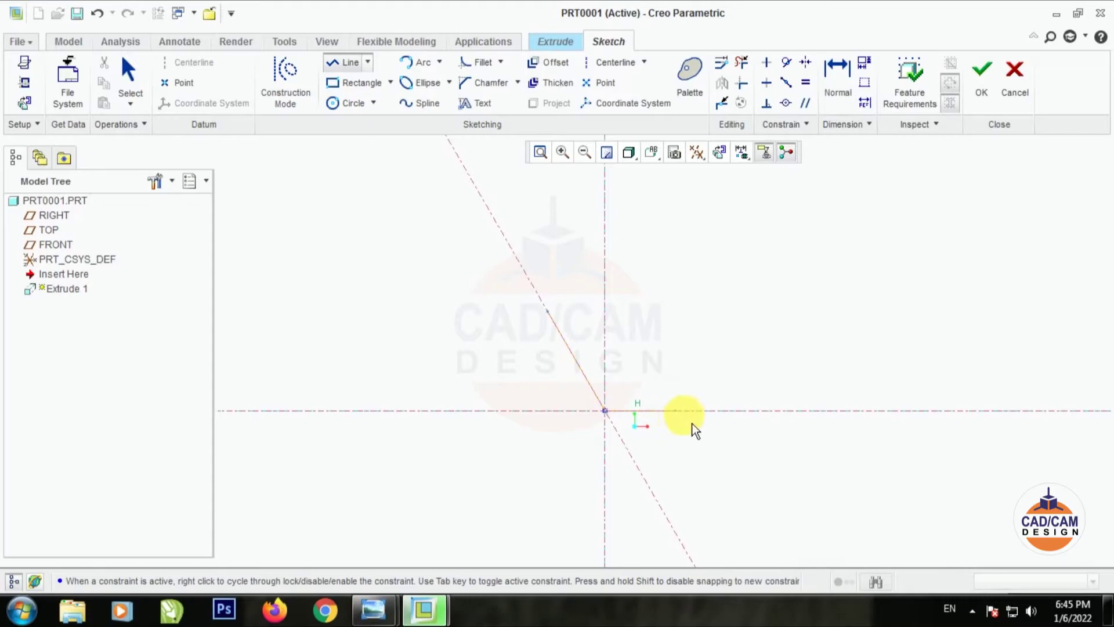
pyautogui.click(734, 411)
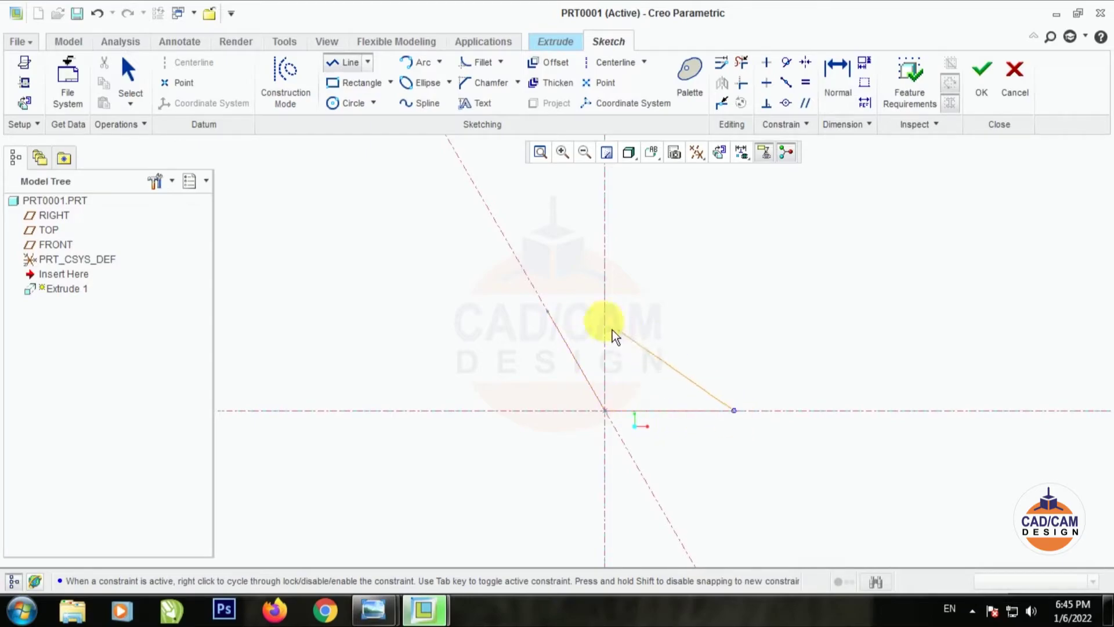
pyautogui.click(547, 312)
pyautogui.click(116, 68)
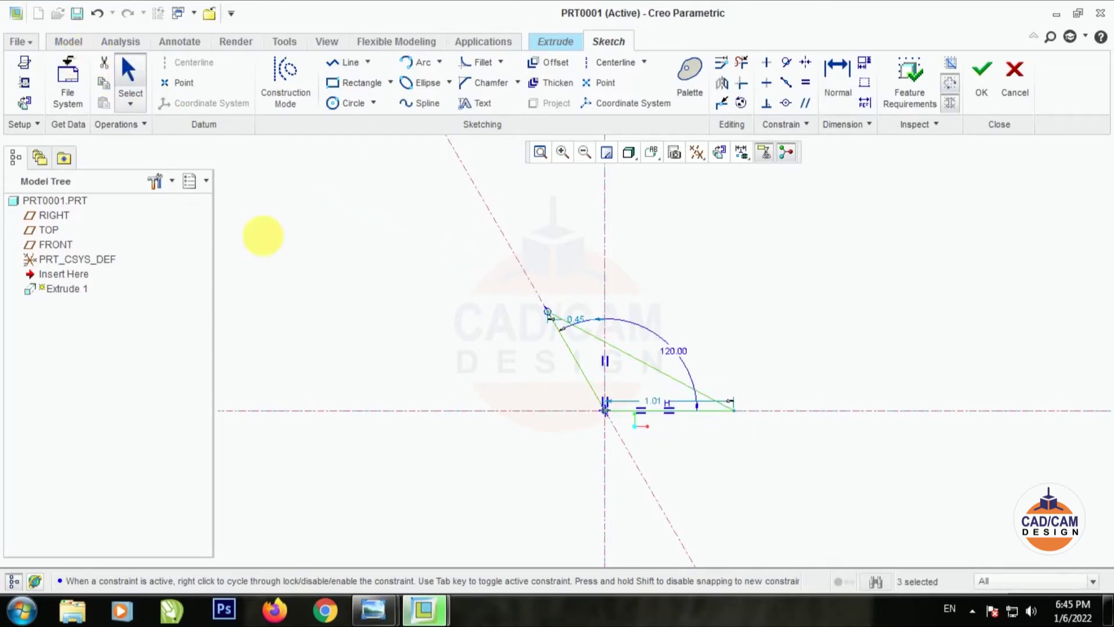
# Step: Set the triangle's horizontal side to 2.5 and dimension its inclined side along the centerline at 2.5
pyautogui.doubleClick(647, 412)
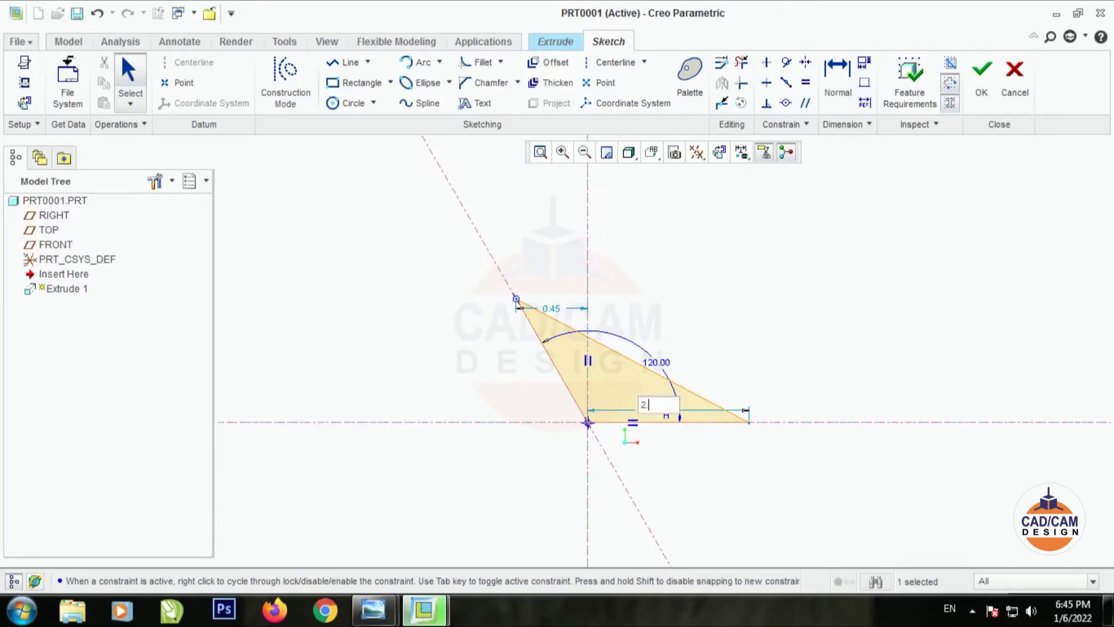
pyautogui.write('2.5')
pyautogui.press('Return')
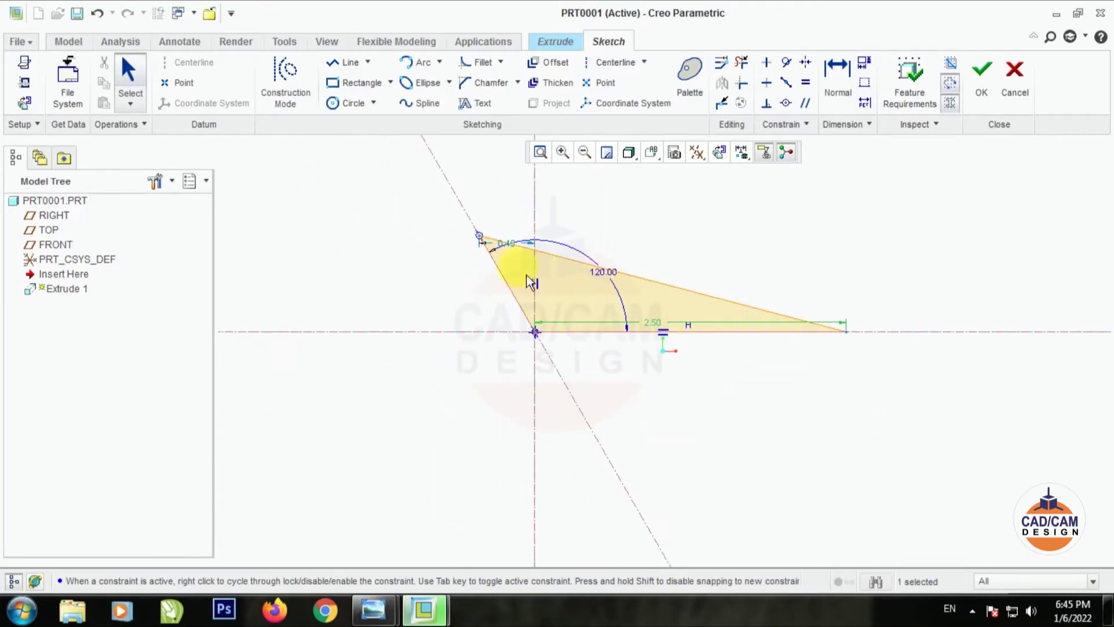
pyautogui.click(838, 73)
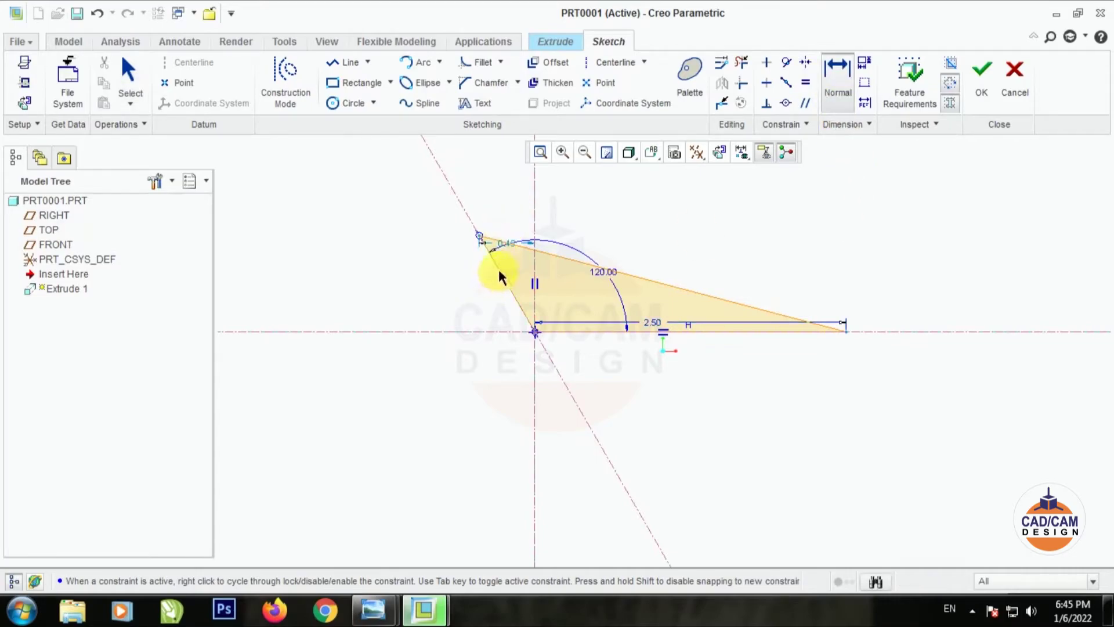
pyautogui.middleClick(486, 278)
pyautogui.write('2.5')
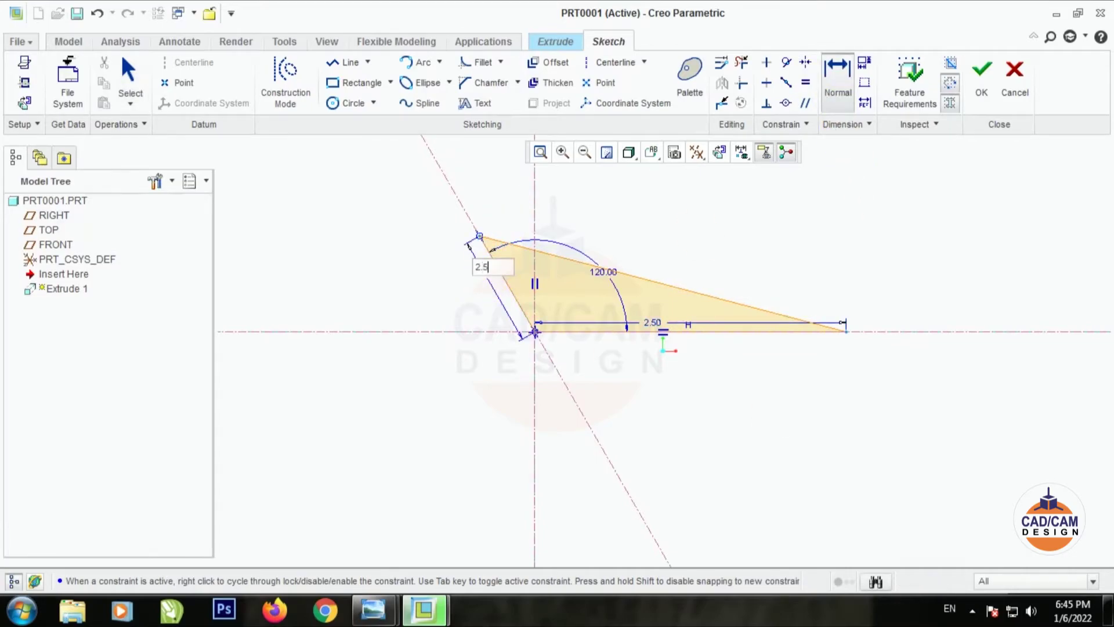
pyautogui.press('Return')
pyautogui.scroll(1, 675, 300)
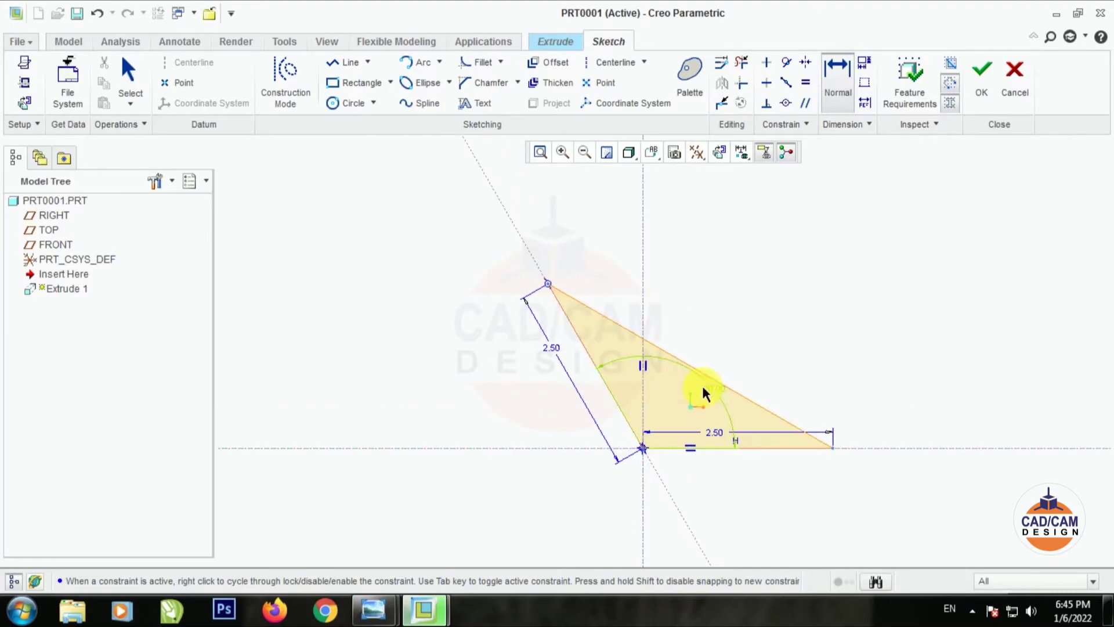
# Step: Finish the sketch and extrude the triangle symmetrically about the sketch plane to a total depth of 0.5
pyautogui.click(987, 92)
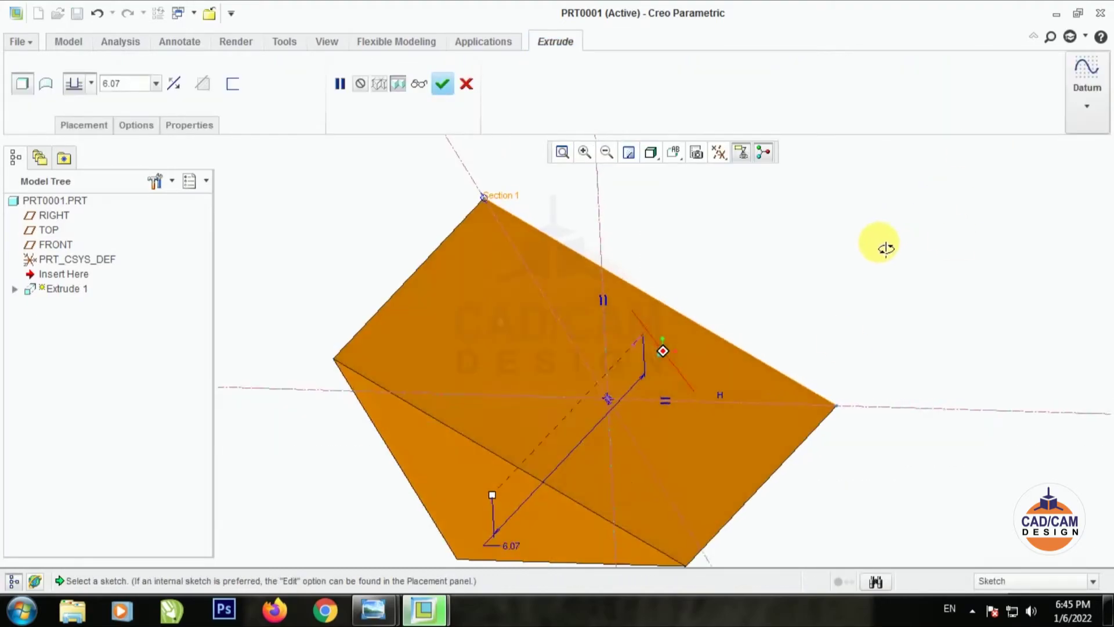
pyautogui.click(81, 134)
pyautogui.click(125, 86)
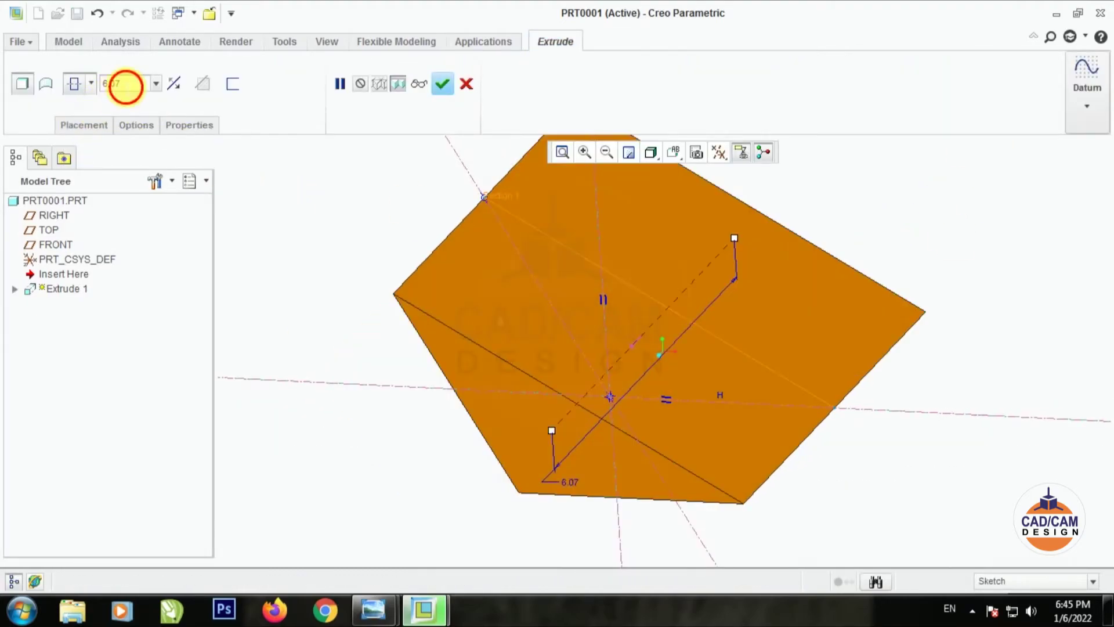
pyautogui.press('BackSpace')
pyautogui.write('.5')
pyautogui.press('Return')
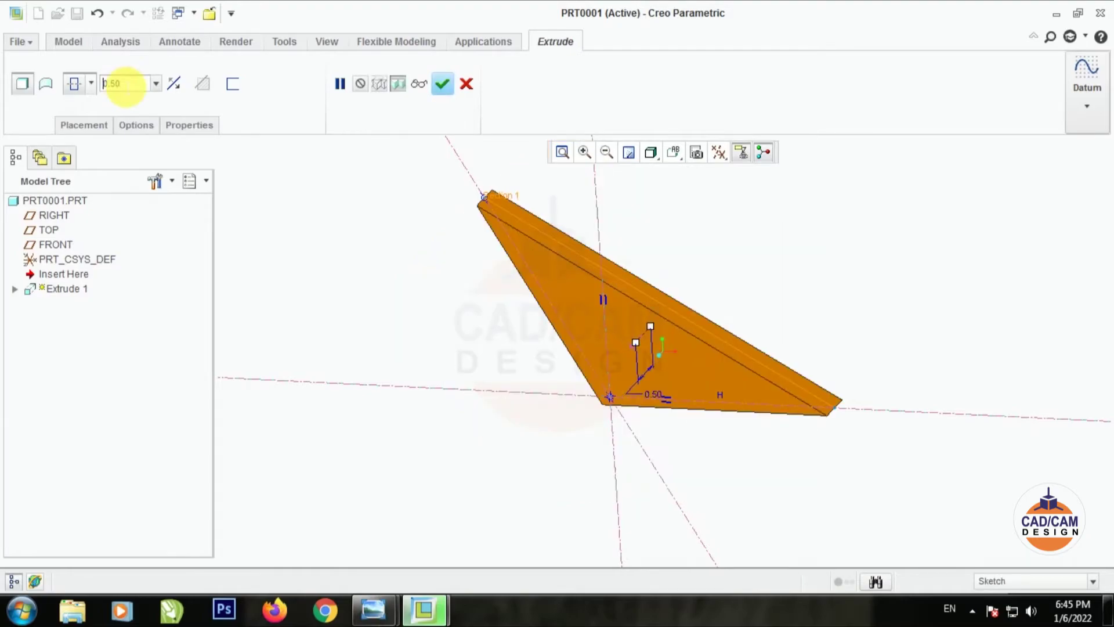
pyautogui.scroll(3, 324, 218)
pyautogui.moveTo(323, 219); pyautogui.dragTo(308, 198, button='middle')
pyautogui.click(444, 86)
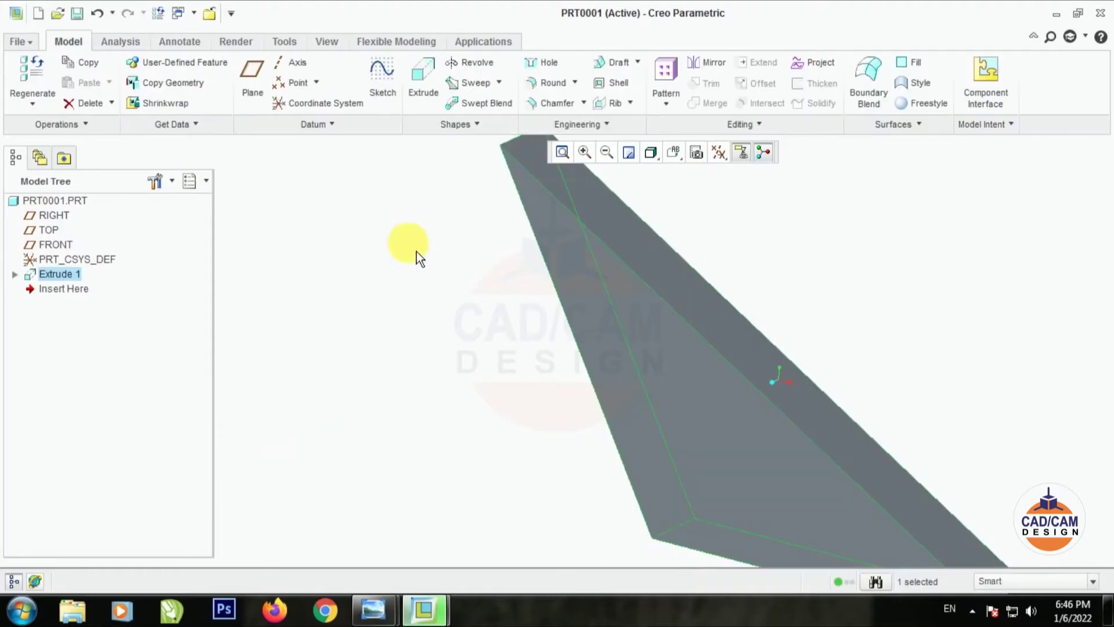
pyautogui.moveTo(406, 242); pyautogui.dragTo(478, 323, button='middle')
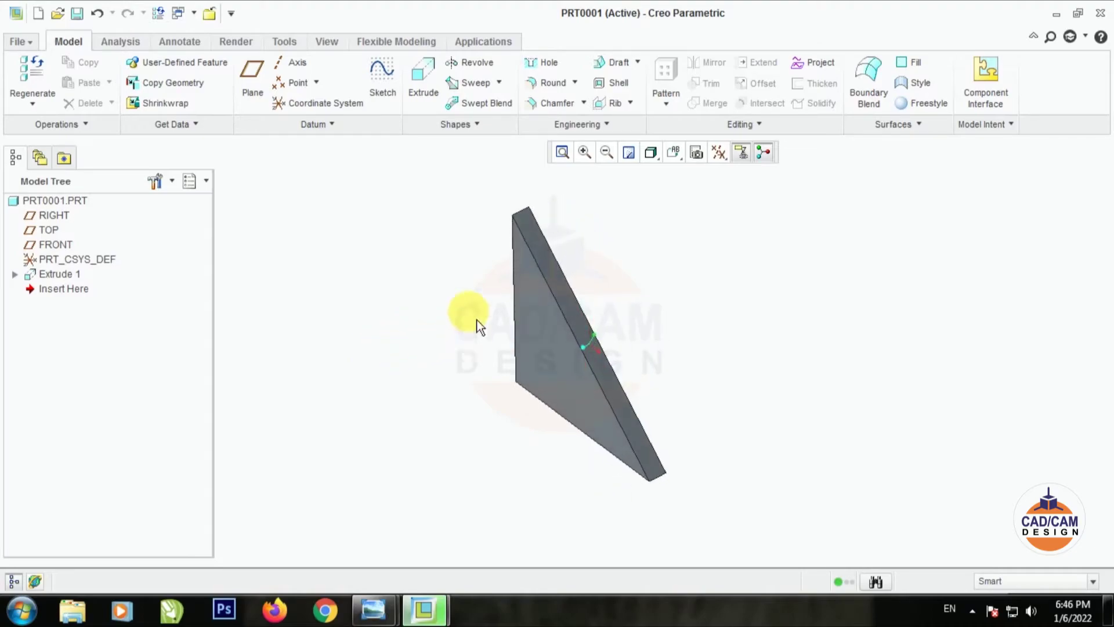
# Step: Start a Draft and pick the two triangular side faces of the rib as draft surfaces
pyautogui.click(618, 62)
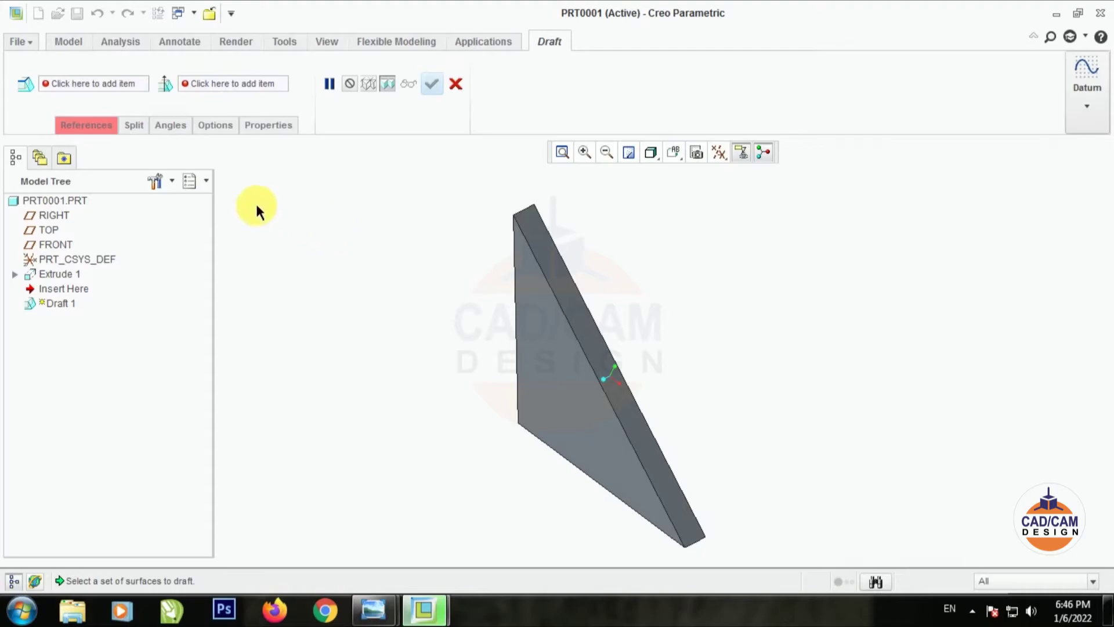
pyautogui.click(99, 131)
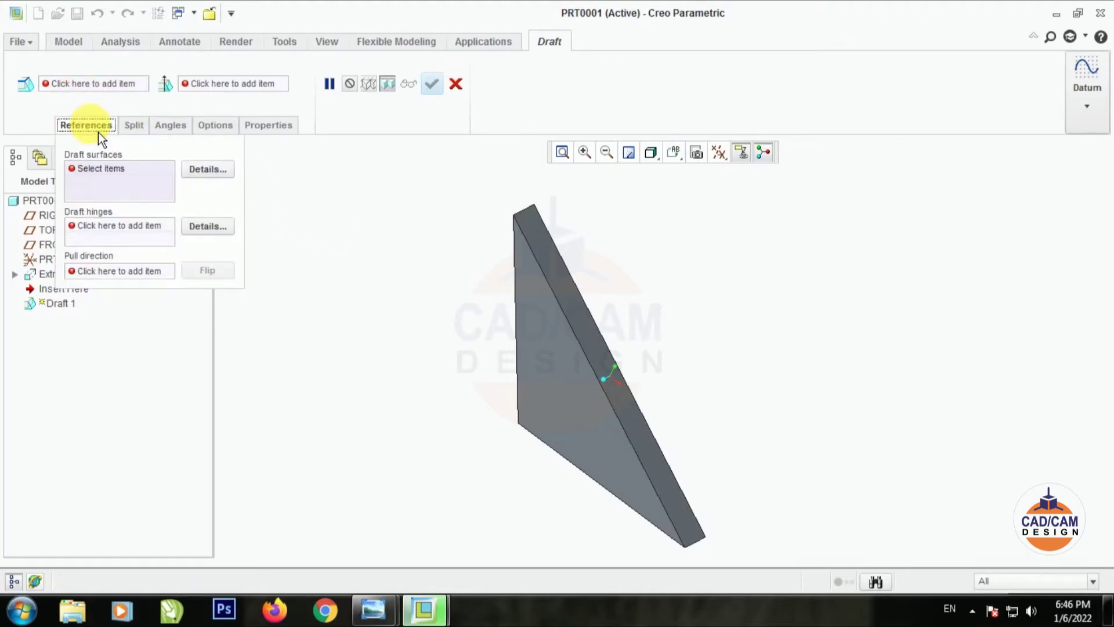
pyautogui.click(110, 179)
pyautogui.click(551, 346)
pyautogui.moveTo(801, 353); pyautogui.dragTo(757, 372, button='middle')
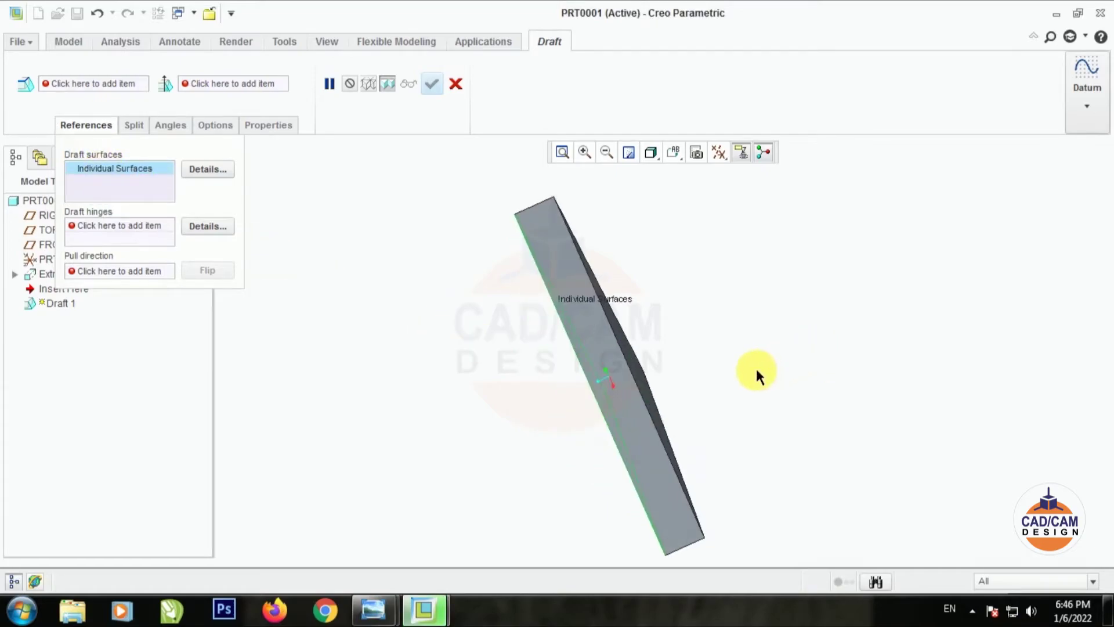
pyautogui.moveTo(637, 364); pyautogui.dragTo(746, 358, button='middle')
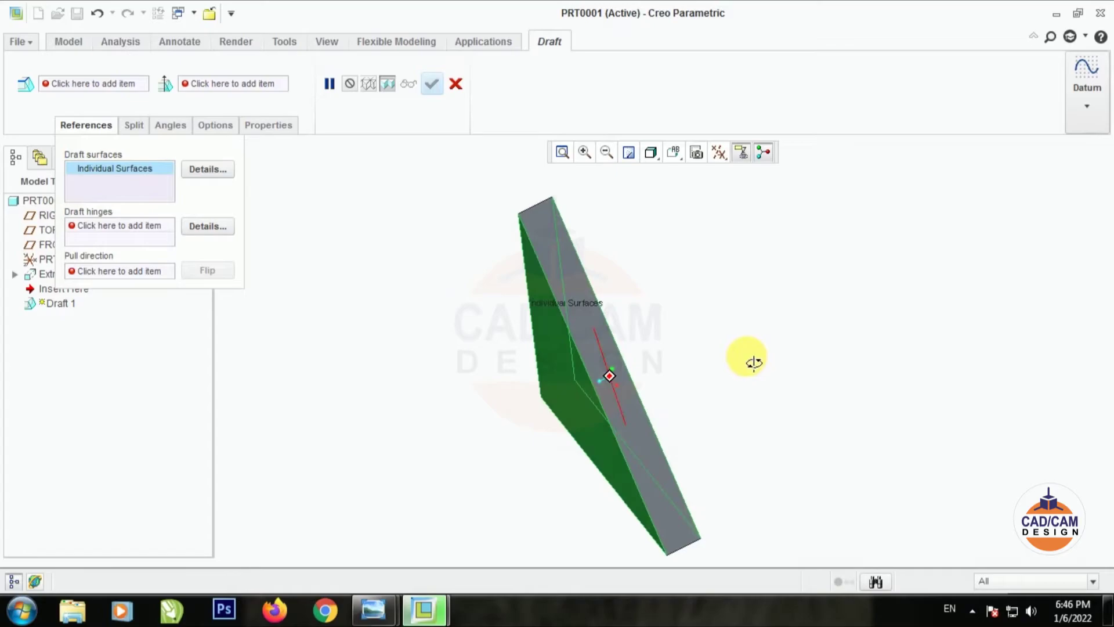
# Step: Use the long edges of the narrow sloped face as draft hinges and that face as the pull direction
pyautogui.click(105, 231)
pyautogui.scroll(-3, 622, 367)
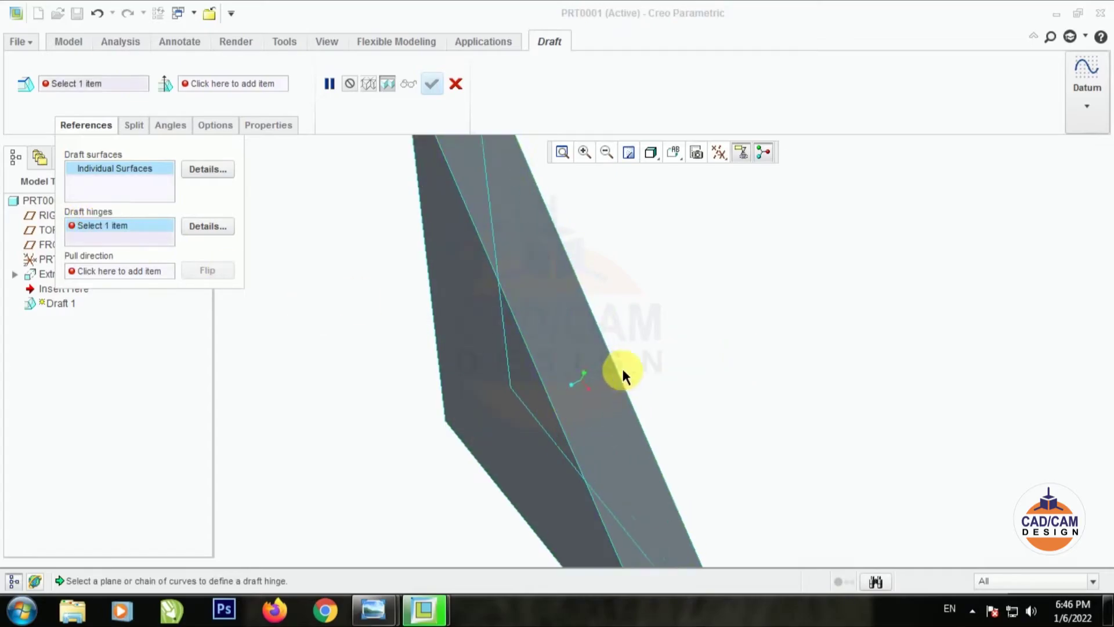
pyautogui.click(539, 367)
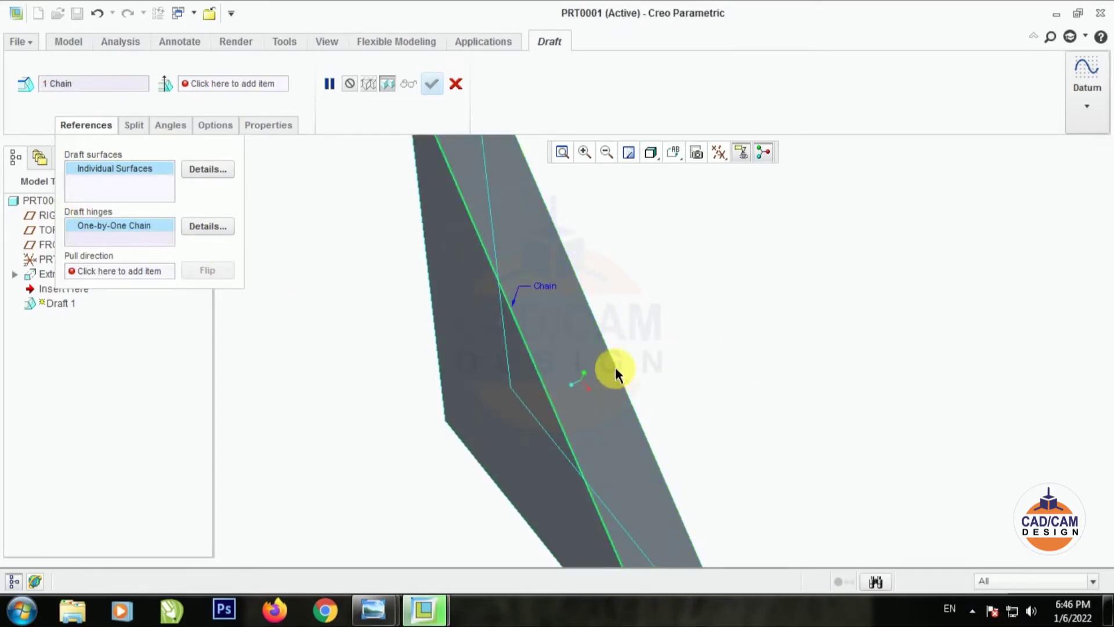
pyautogui.scroll(2, 673, 370)
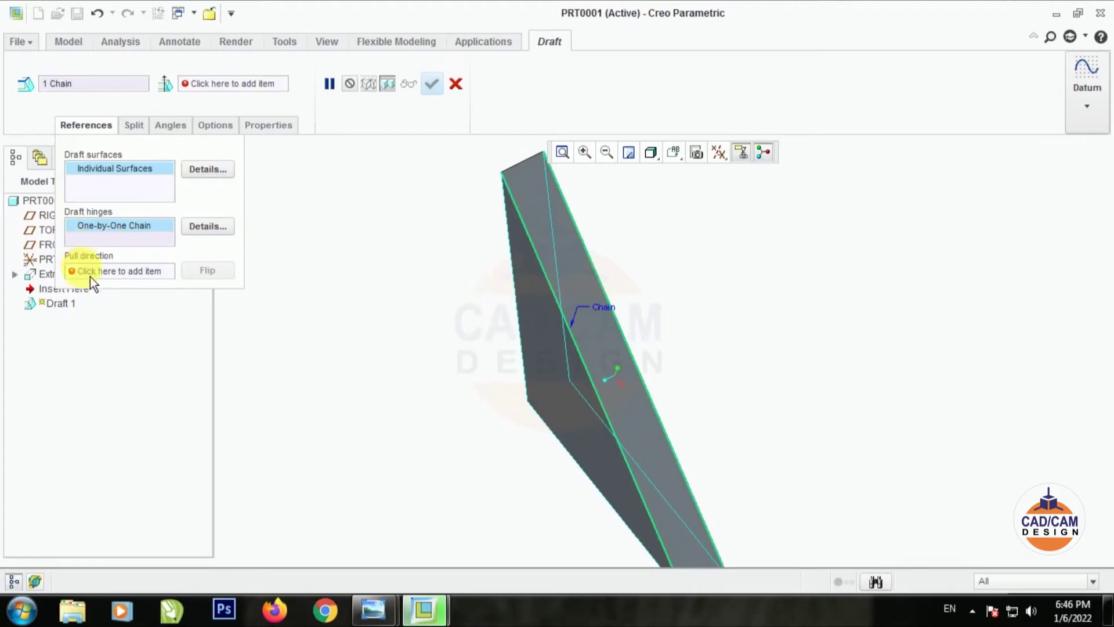
pyautogui.click(120, 271)
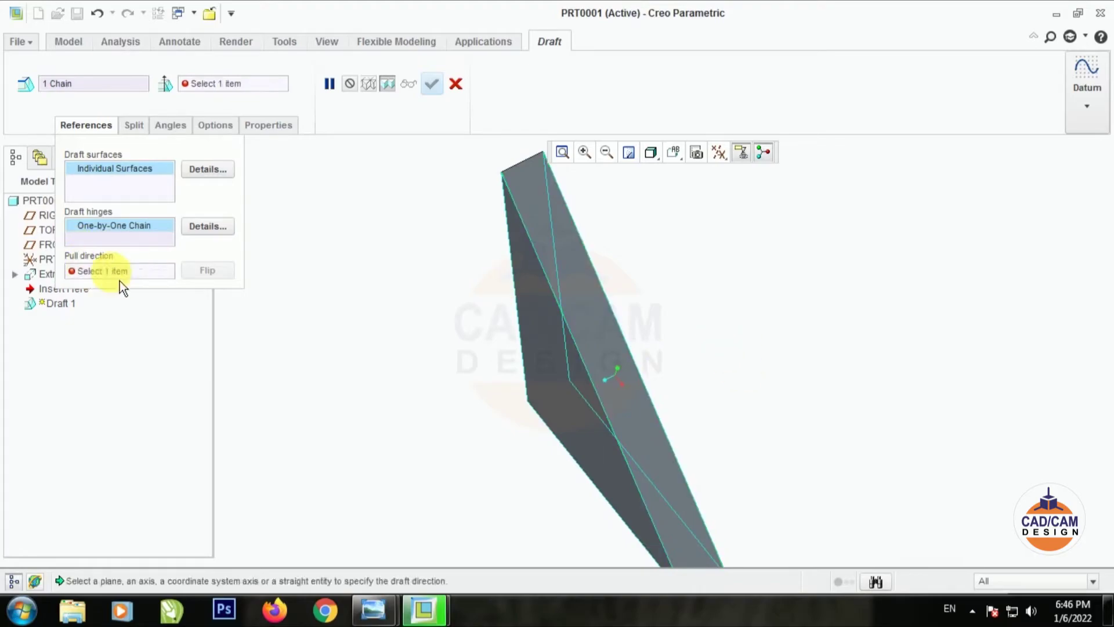
pyautogui.click(581, 276)
pyautogui.moveTo(582, 277); pyautogui.dragTo(662, 375, button='middle')
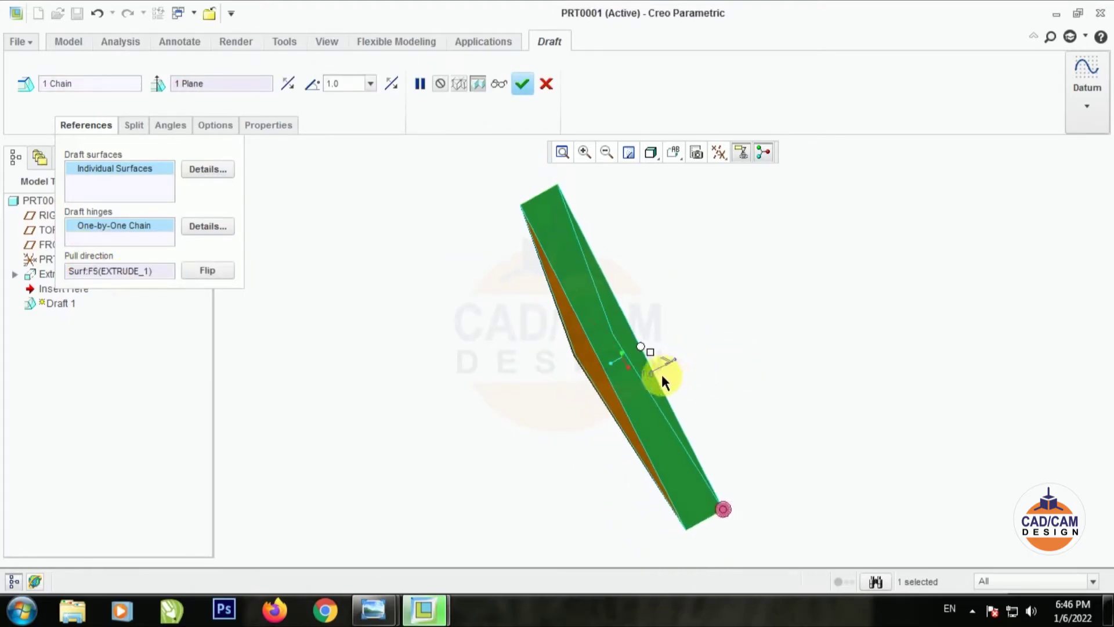
# Step: Adjust the draft angle to about 12 degrees and complete the draft
pyautogui.moveTo(648, 354); pyautogui.dragTo(795, 369)
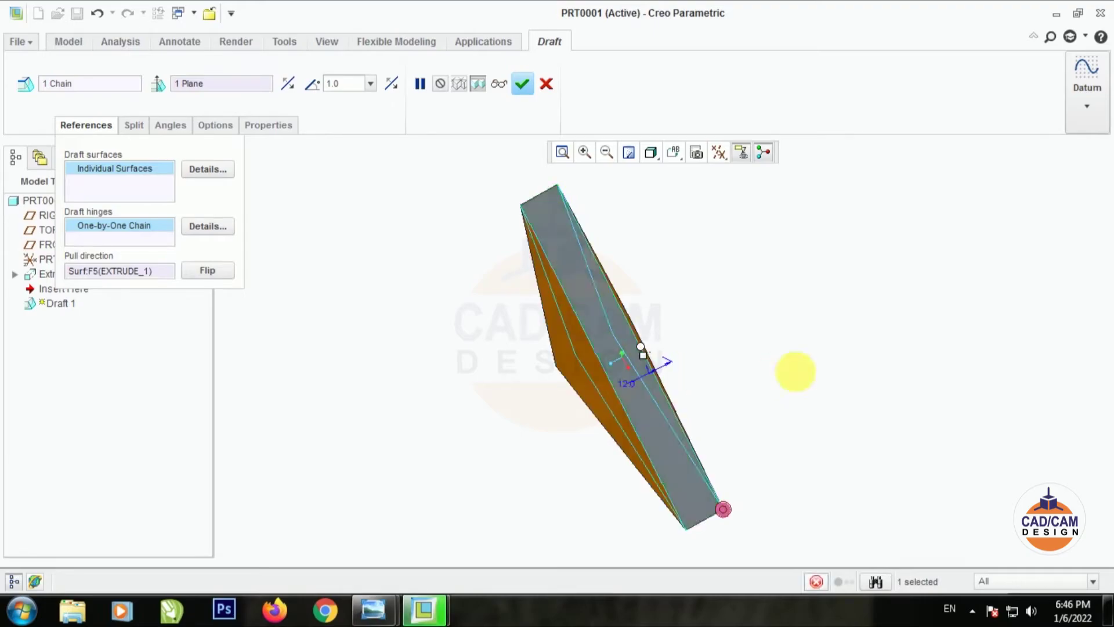
pyautogui.moveTo(737, 360)
pyautogui.mouseDown(button='middle')
pyautogui.moveTo(724, 374)
pyautogui.moveTo(761, 383)
pyautogui.moveTo(764, 412)
pyautogui.moveTo(776, 390)
pyautogui.moveTo(746, 378)
pyautogui.mouseUp(button='middle')
pyautogui.click(522, 84)
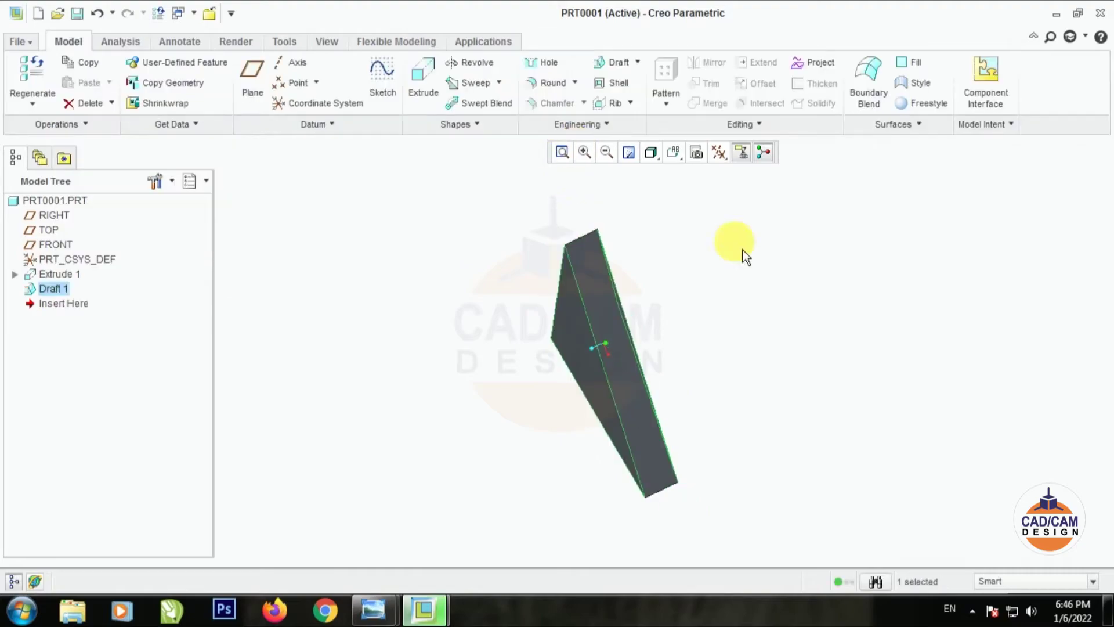
pyautogui.moveTo(759, 336)
pyautogui.mouseDown(button='middle')
pyautogui.moveTo(736, 373)
pyautogui.moveTo(766, 363)
pyautogui.moveTo(746, 278)
pyautogui.moveTo(773, 266)
pyautogui.mouseUp(button='middle')
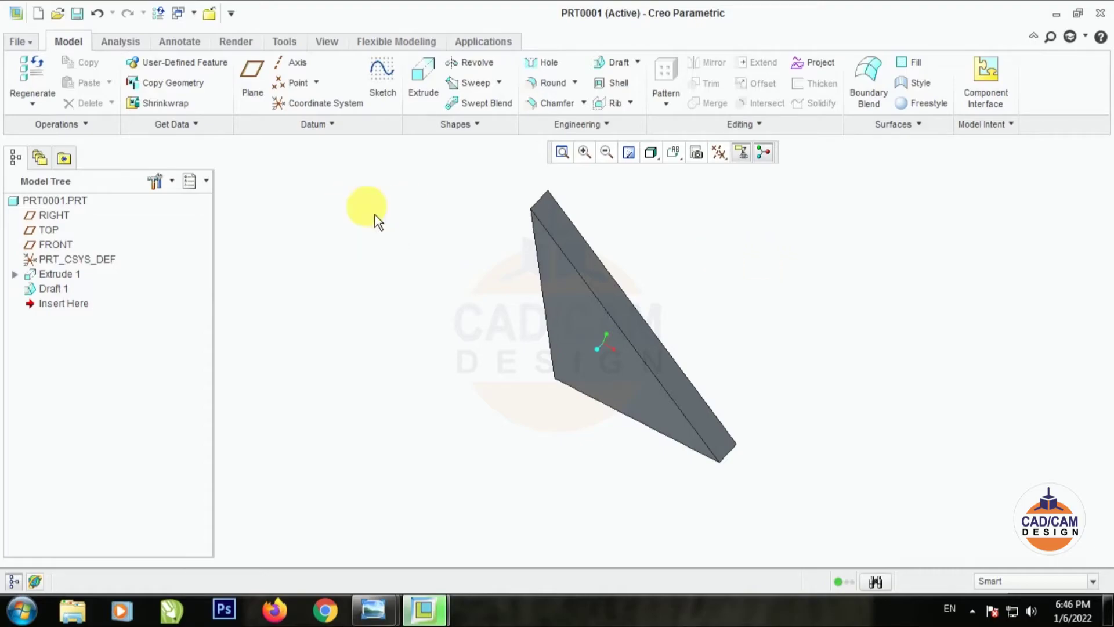
pyautogui.click(549, 83)
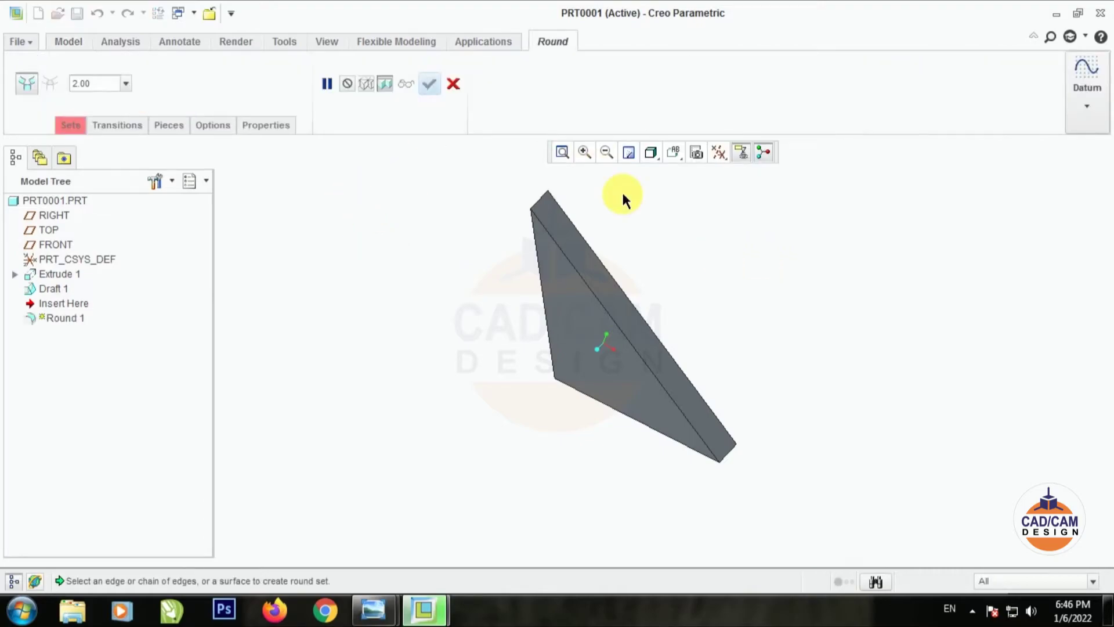
pyautogui.click(588, 318)
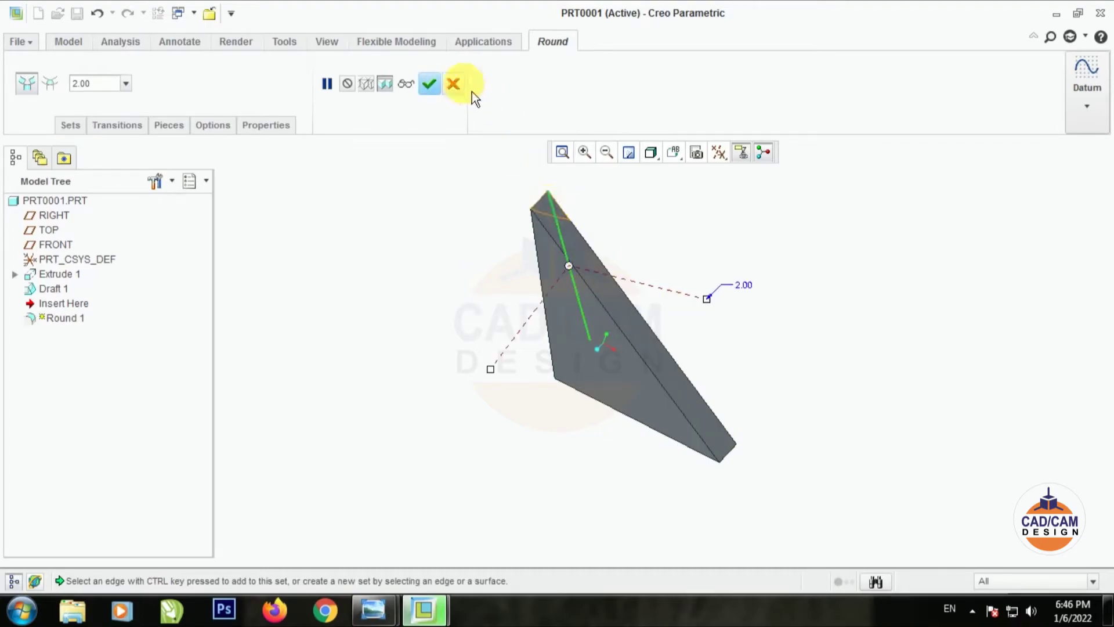
pyautogui.click(456, 91)
pyautogui.click(531, 330)
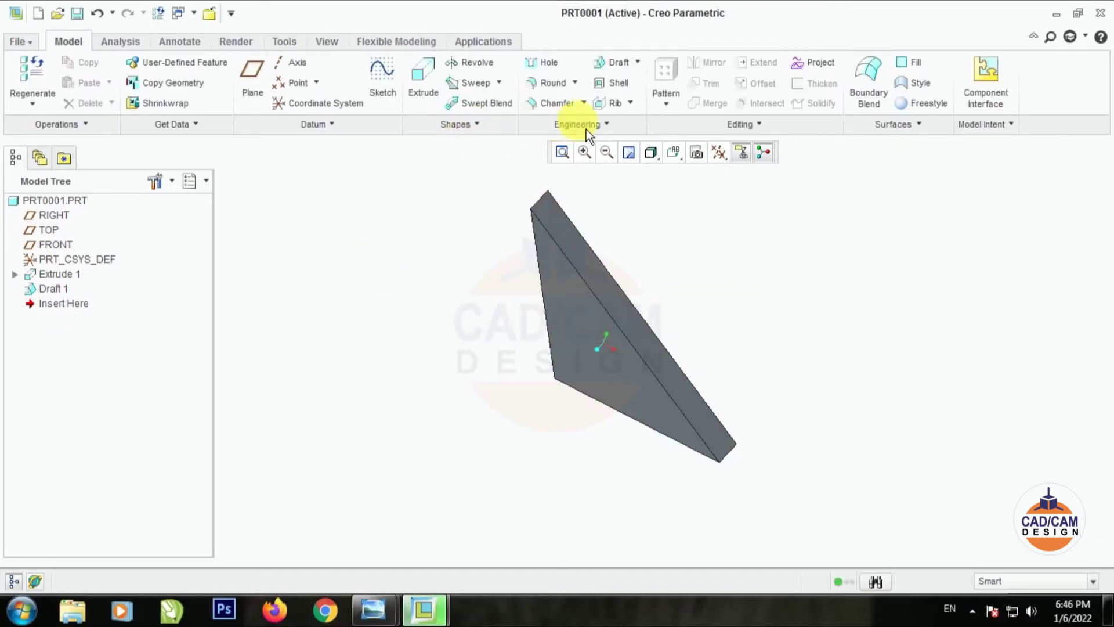
# Step: Replace the rib's narrow sloped face with a full round between its two triangular side faces
pyautogui.click(553, 82)
pyautogui.click(559, 292)
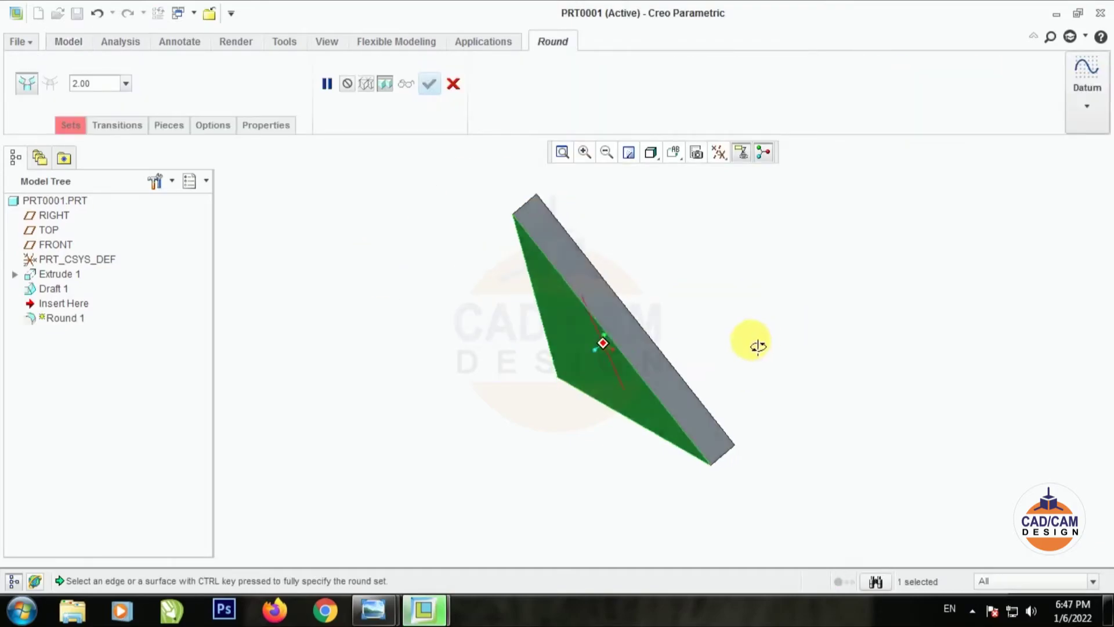
pyautogui.moveTo(753, 340); pyautogui.dragTo(840, 326, button='middle')
pyautogui.keyDown('ctrl'); pyautogui.click(637, 339); pyautogui.keyUp('ctrl')
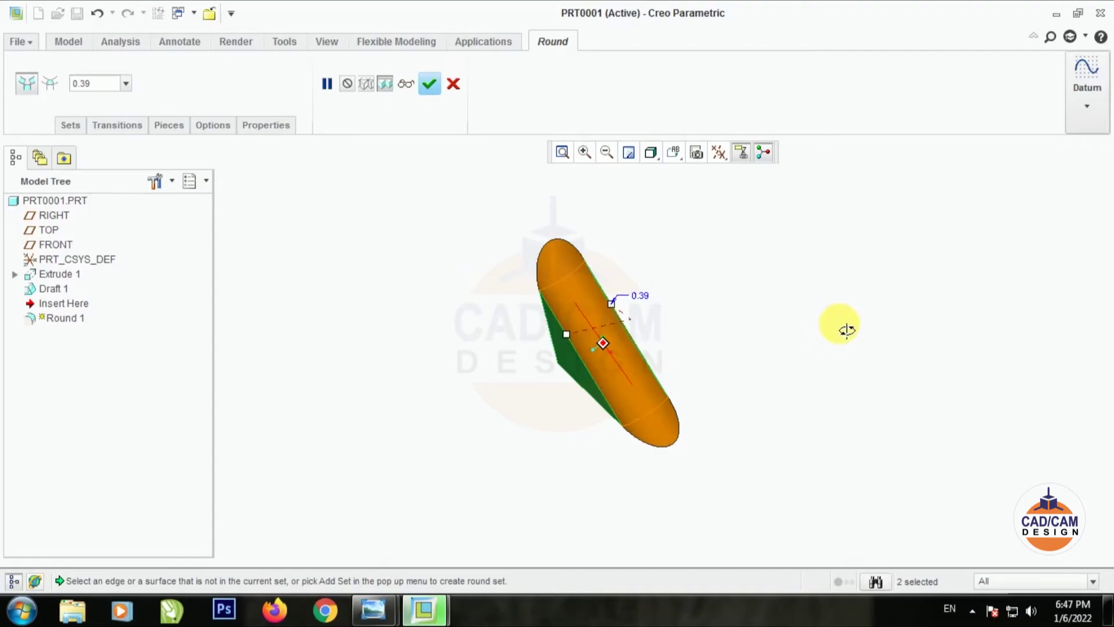
pyautogui.click(431, 87)
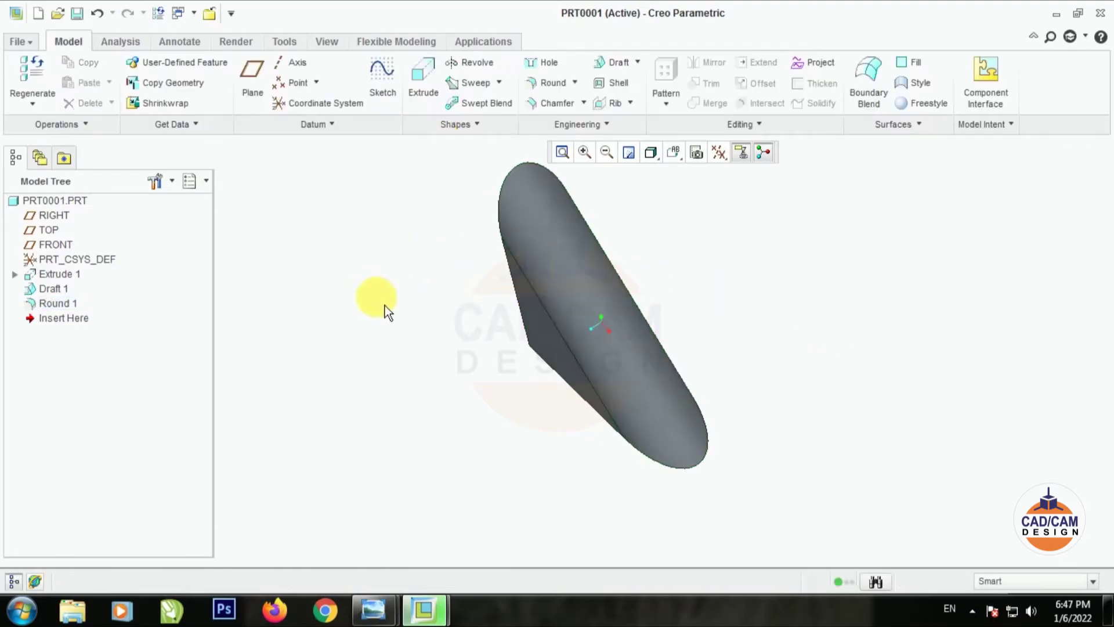
pyautogui.moveTo(373, 298)
pyautogui.mouseDown(button='middle')
pyautogui.moveTo(385, 252)
pyautogui.moveTo(406, 301)
pyautogui.moveTo(402, 243)
pyautogui.mouseUp(button='middle')
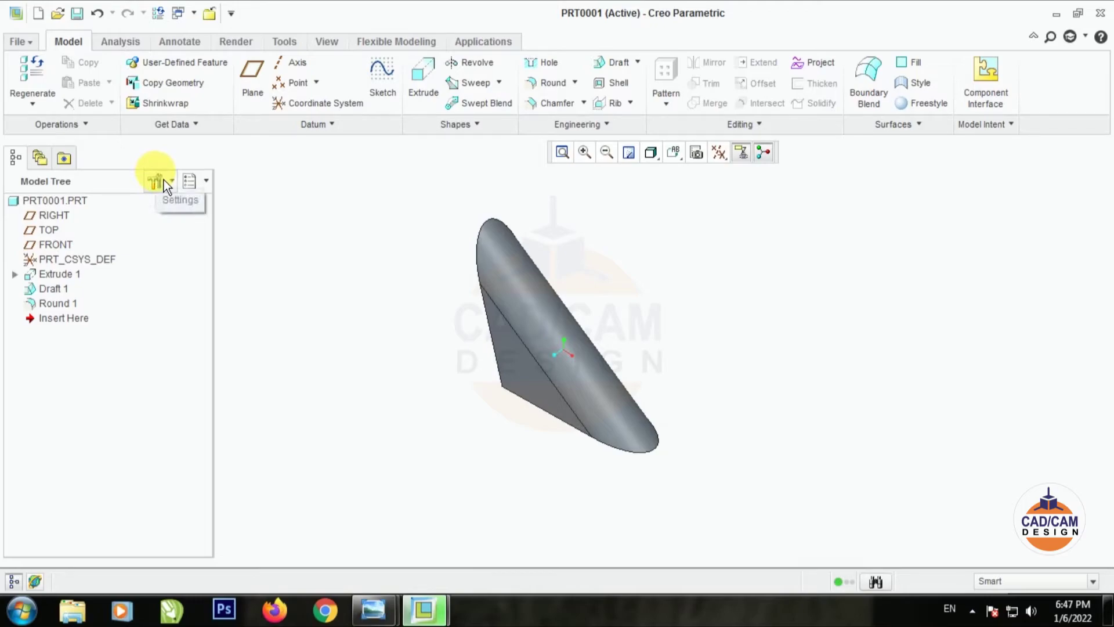
# Step: Save the rounded rib part in the LOUWER folder inside youtube video
pyautogui.hotkey('ctrl', 's')
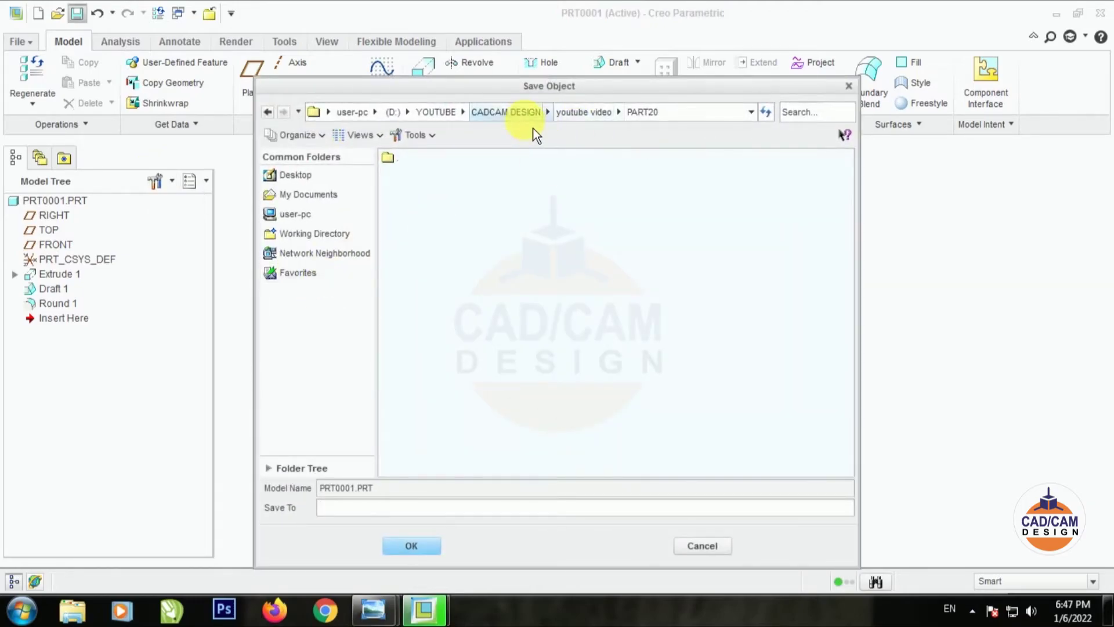
pyautogui.click(582, 112)
pyautogui.click(430, 177)
pyautogui.doubleClick(418, 174)
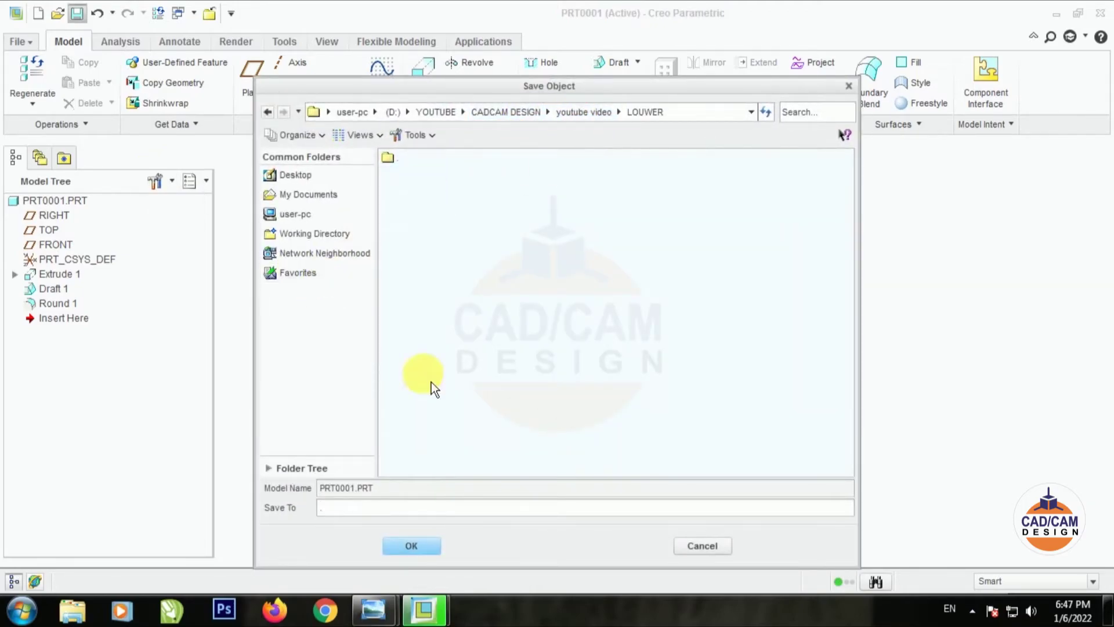
pyautogui.click(411, 545)
pyautogui.moveTo(380, 304); pyautogui.dragTo(412, 308, button='middle')
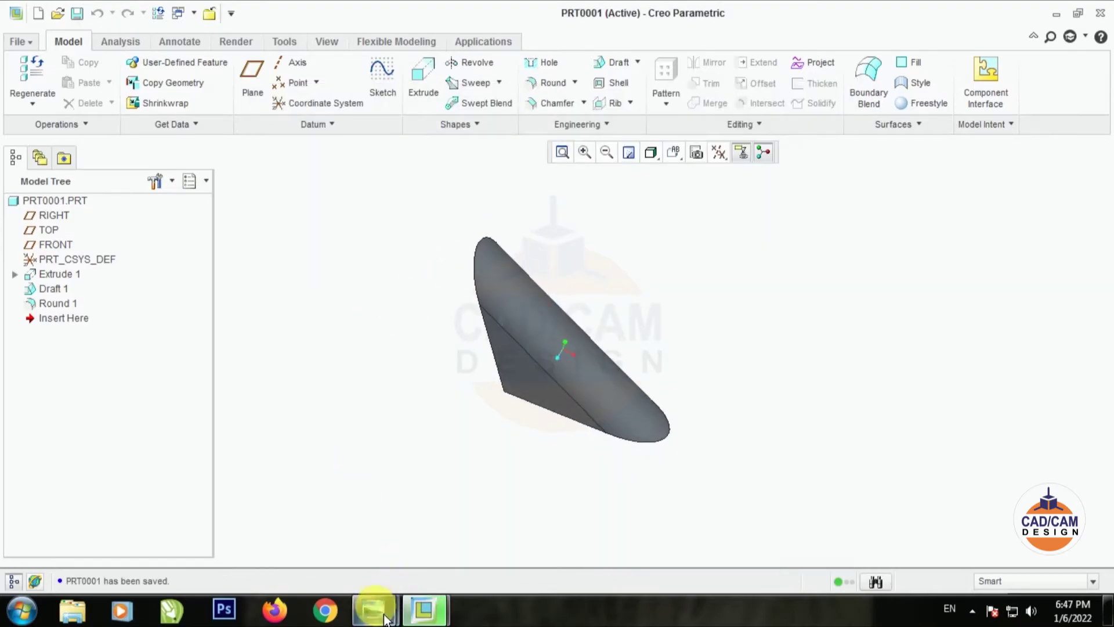
# Step: Switch back to the STEELMETAL bracket window
pyautogui.click(424, 609)
pyautogui.click(406, 508)
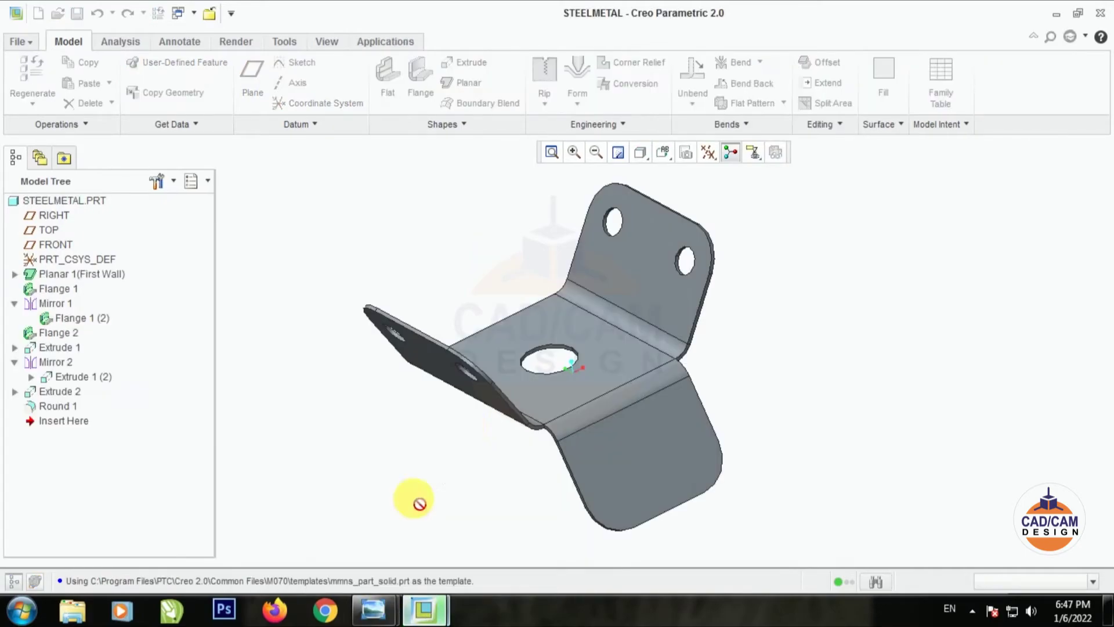
pyautogui.moveTo(392, 442)
pyautogui.mouseDown(button='middle')
pyautogui.moveTo(419, 423)
pyautogui.moveTo(394, 430)
pyautogui.mouseUp(button='middle')
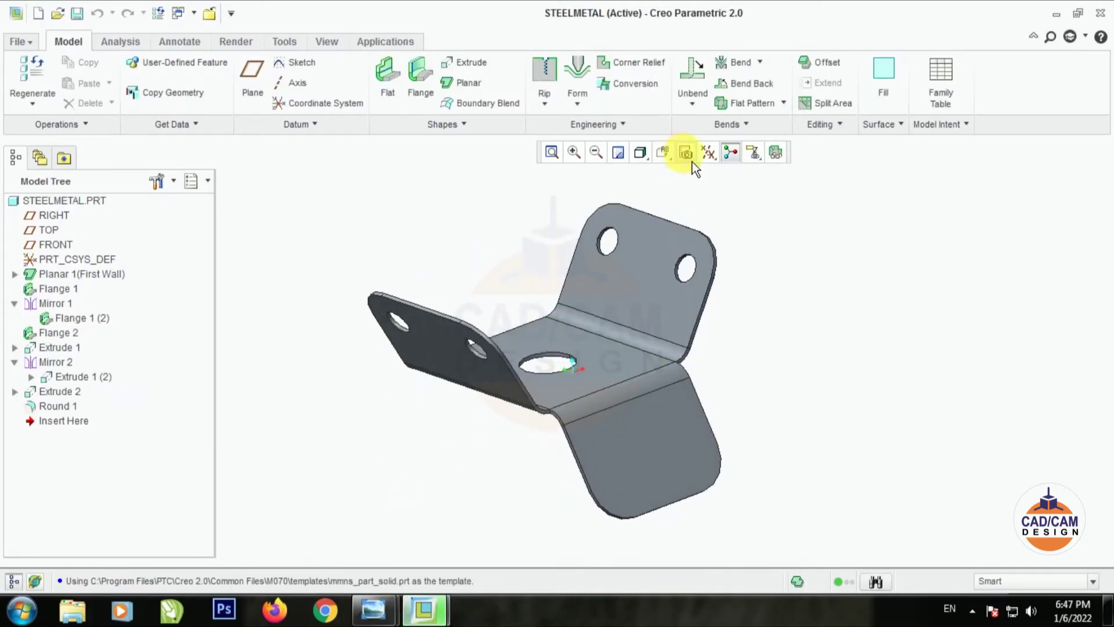
# Step: Start a Punch Form on the bracket and load prt0001.prt from the LOUWER folder as the punch model
pyautogui.click(577, 102)
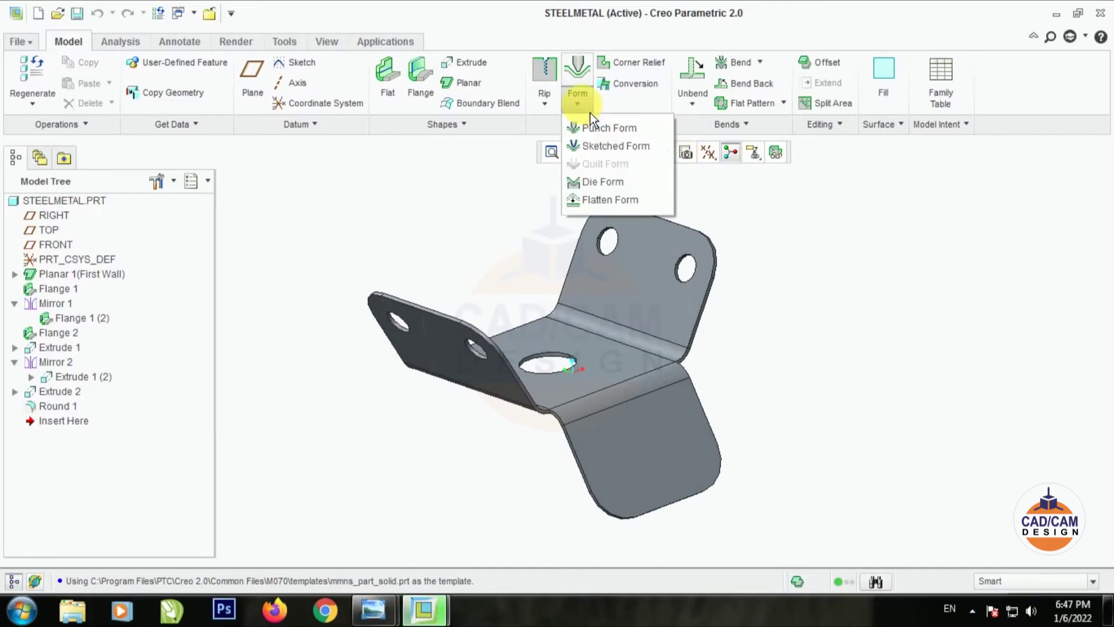
pyautogui.click(600, 129)
pyautogui.moveTo(831, 225); pyautogui.dragTo(839, 252, button='middle')
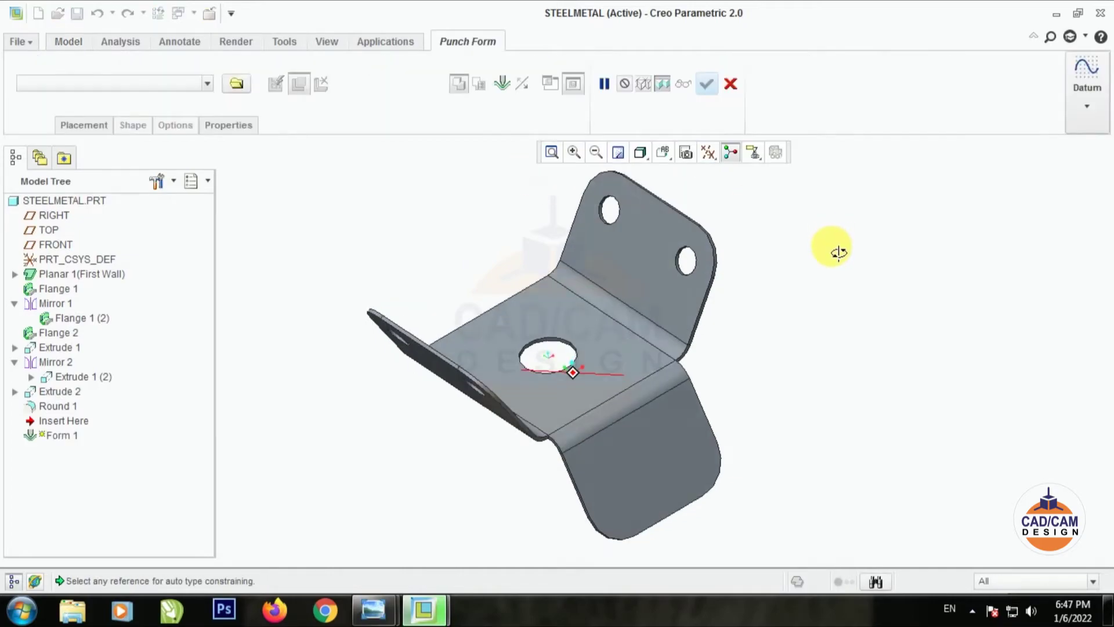
pyautogui.click(248, 92)
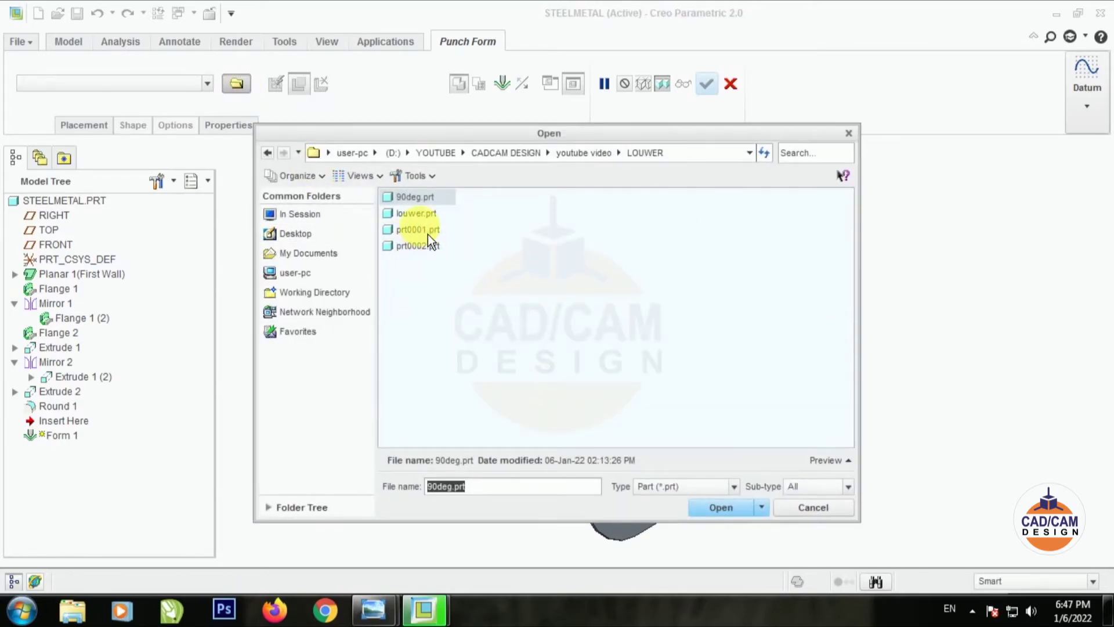
pyautogui.click(427, 233)
pyautogui.click(839, 463)
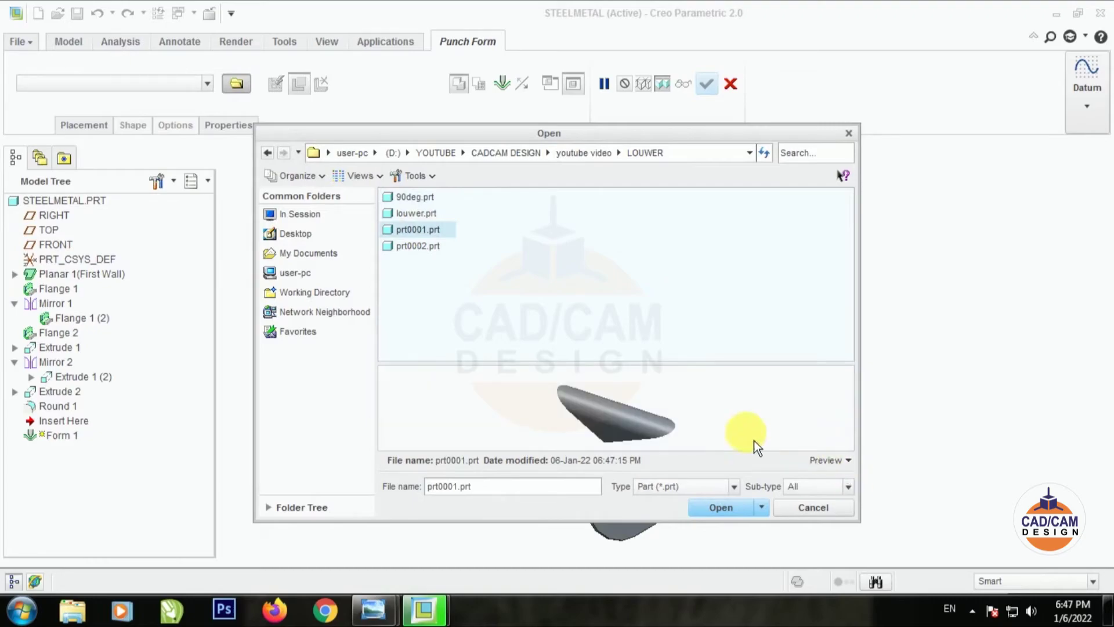
pyautogui.click(722, 502)
pyautogui.scroll(2, 822, 239)
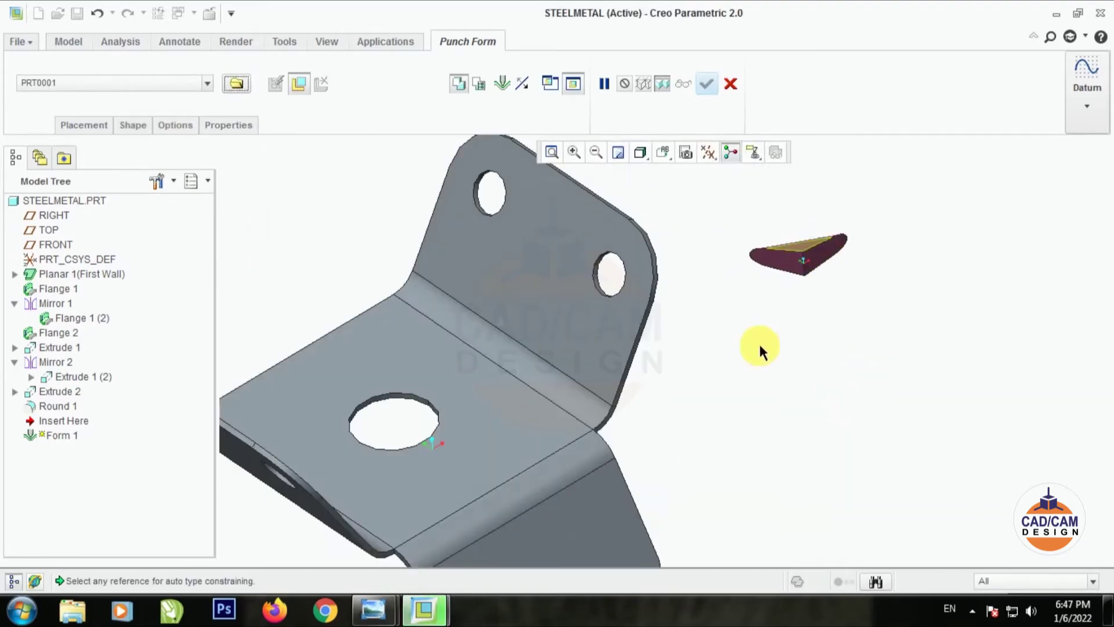
# Step: Turn on datum plane display and check the rib positions in the sheetmetal606 reference picture
pyautogui.scroll(-1, 758, 342)
pyautogui.click(708, 152)
pyautogui.click(712, 265)
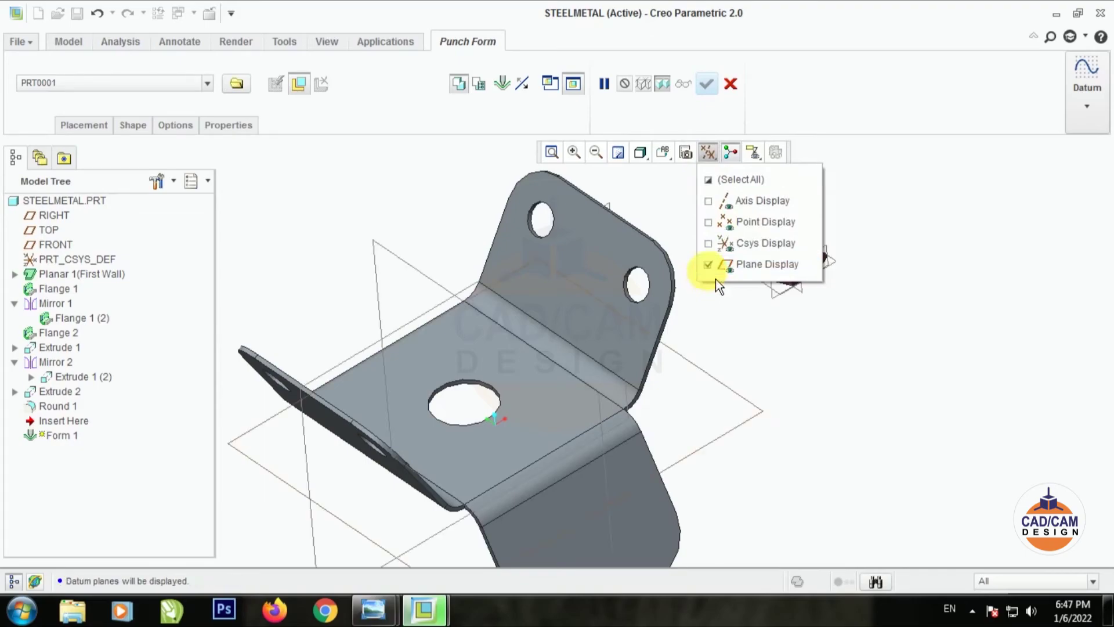
pyautogui.moveTo(374, 608)
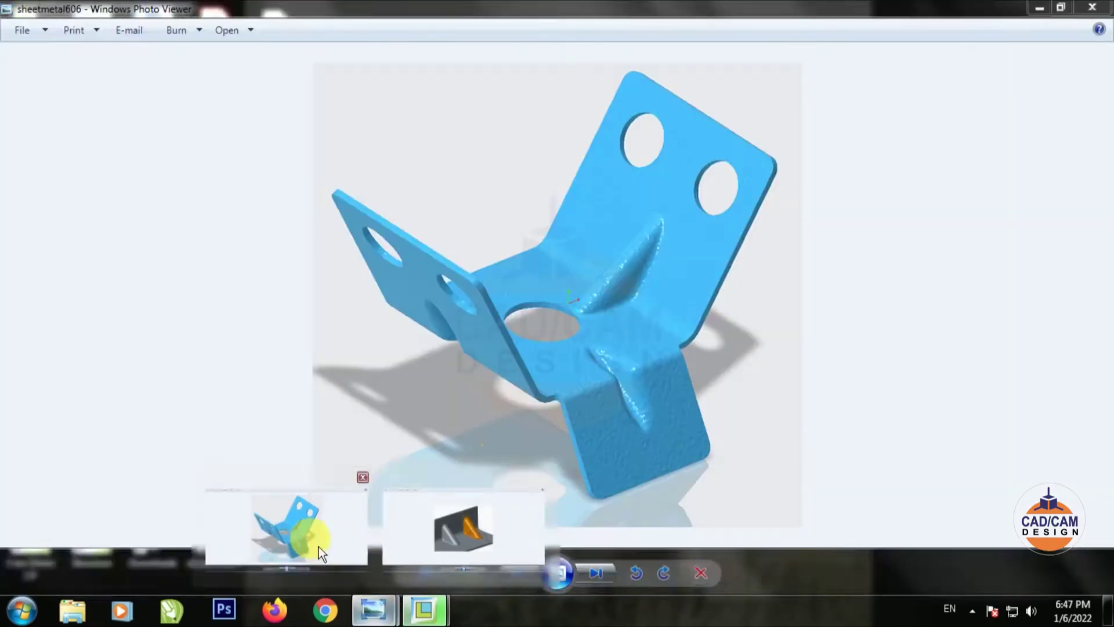
pyautogui.click(319, 547)
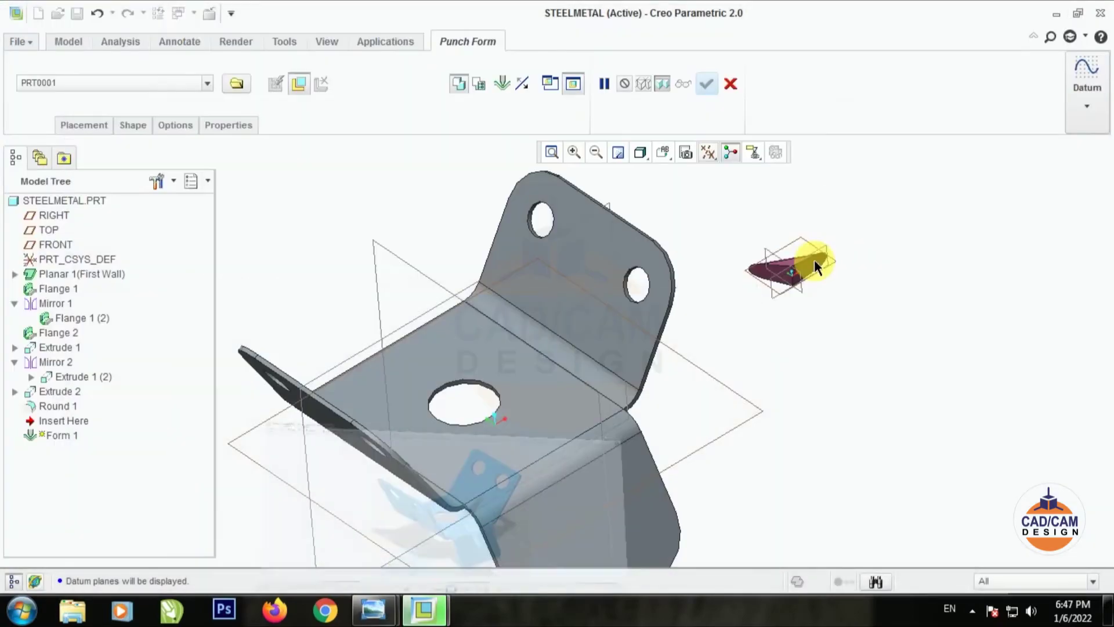
pyautogui.click(1039, 8)
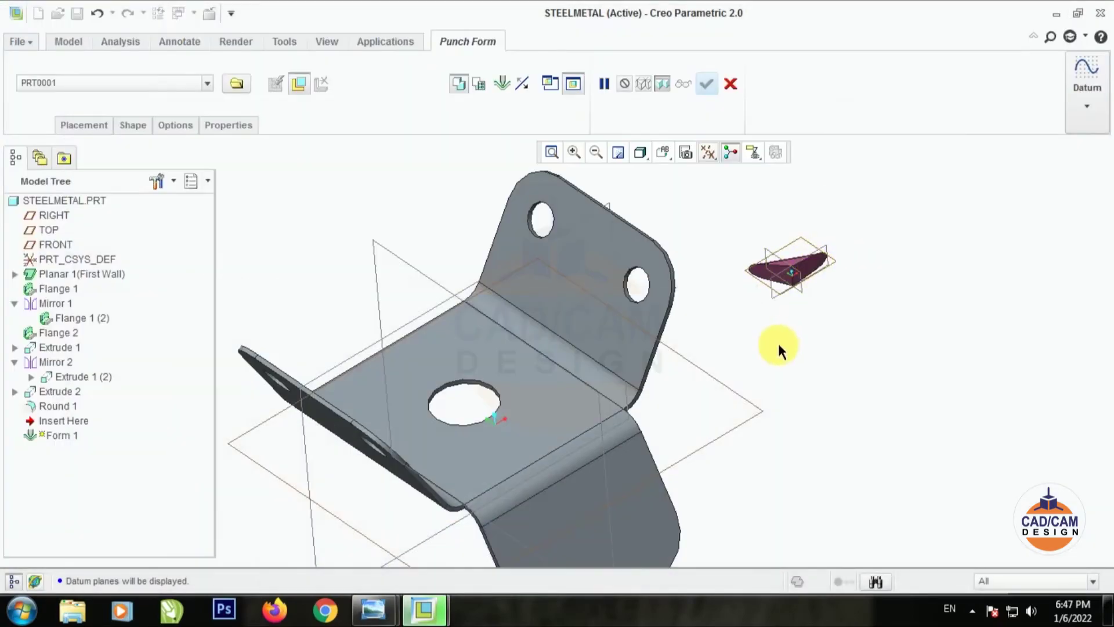
# Step: Pair the punch's mid datum plane with the bracket's vertical mid datum plane as the first placement constraint
pyautogui.scroll(3, 791, 280)
pyautogui.scroll(-4, 799, 309)
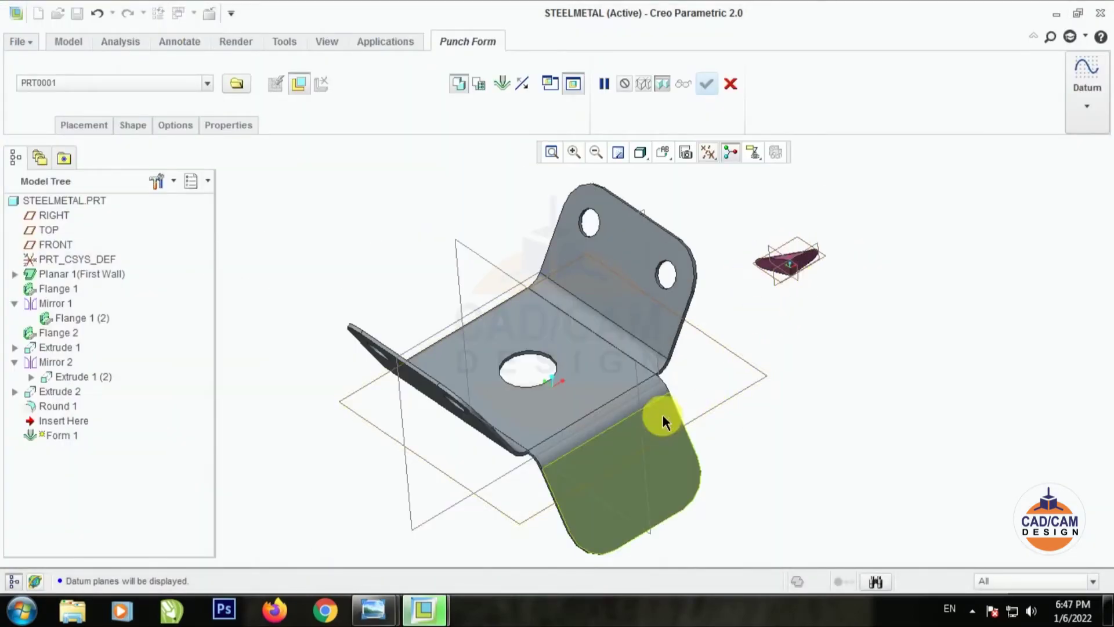
pyautogui.moveTo(634, 336); pyautogui.dragTo(596, 294, button='middle')
pyautogui.scroll(2, 597, 294)
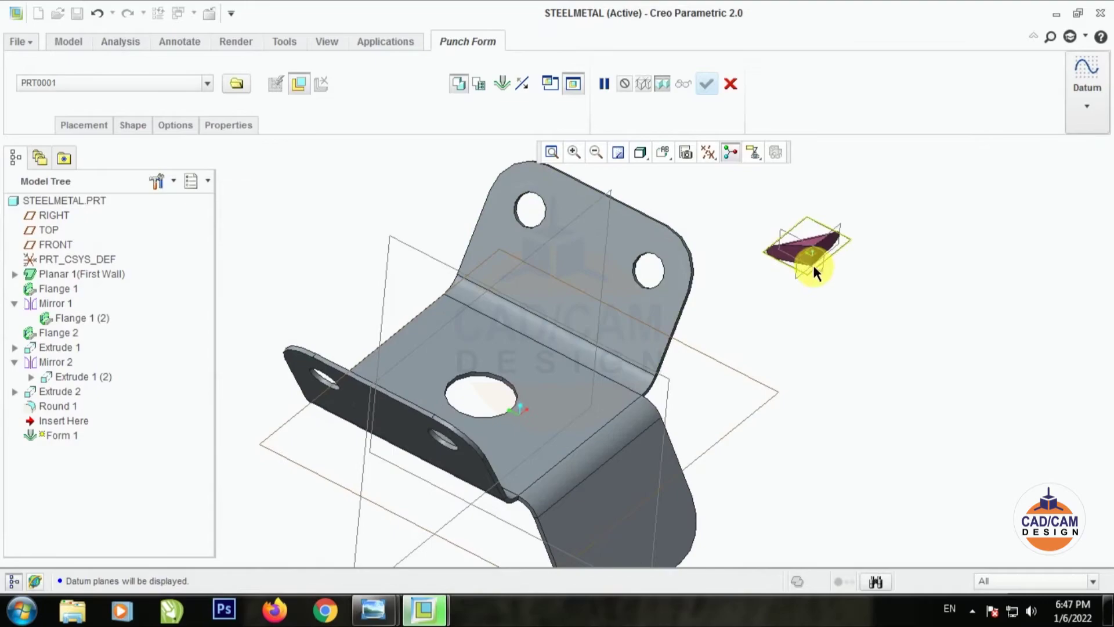
pyautogui.scroll(2, 813, 268)
pyautogui.moveTo(769, 305); pyautogui.dragTo(737, 266, button='middle')
pyautogui.click(764, 258)
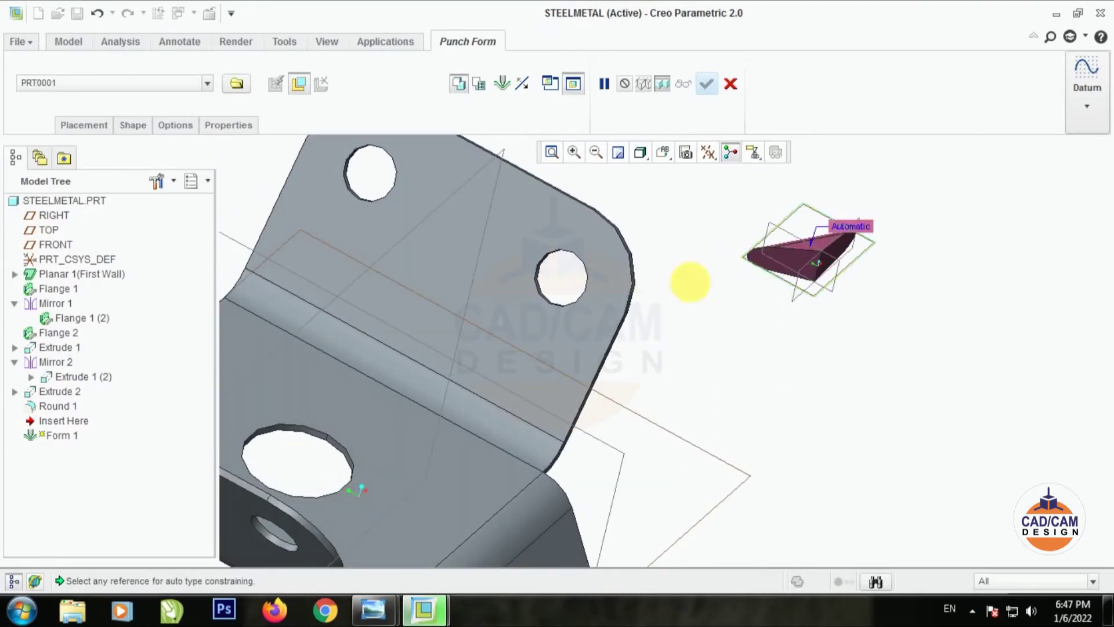
pyautogui.click(418, 229)
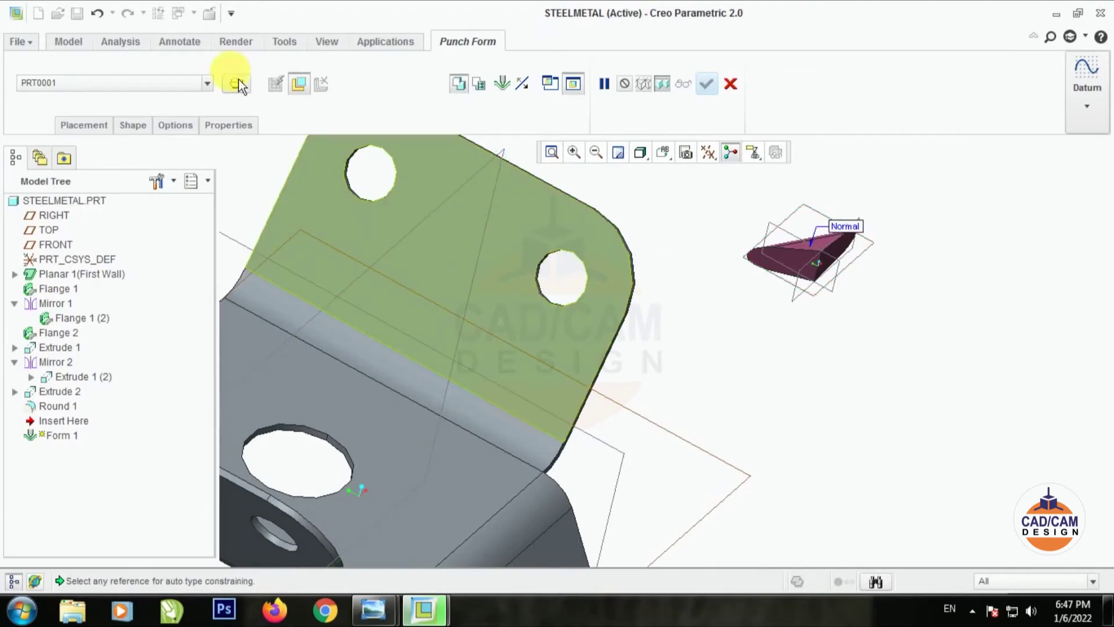
# Step: Change the constraint between the punch and bracket mid planes to Coincident
pyautogui.rightClick(849, 228)
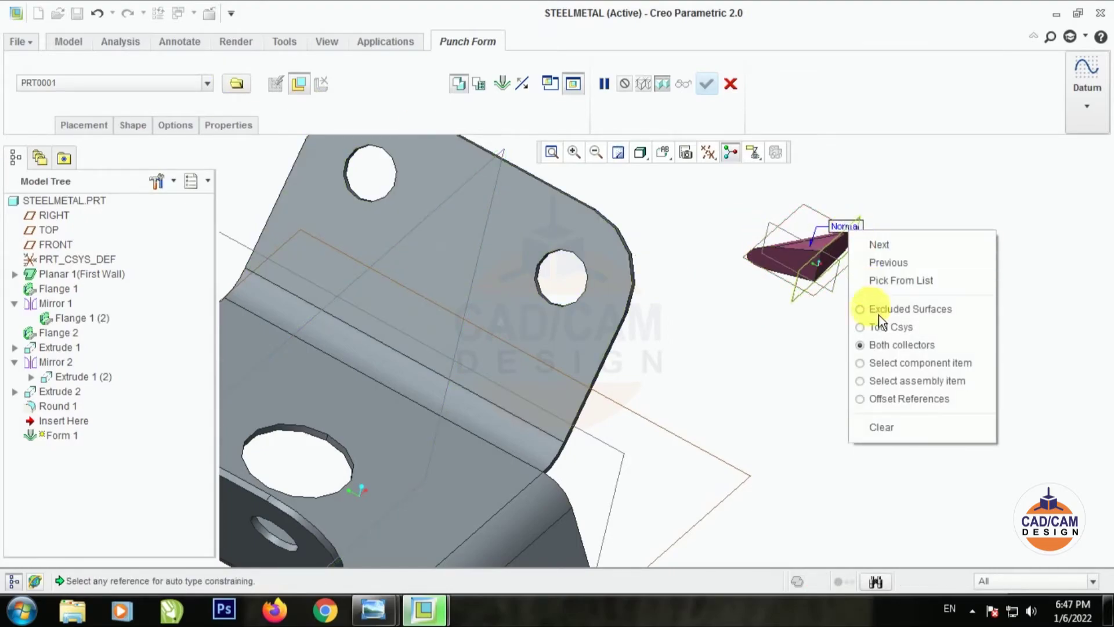
pyautogui.click(835, 290)
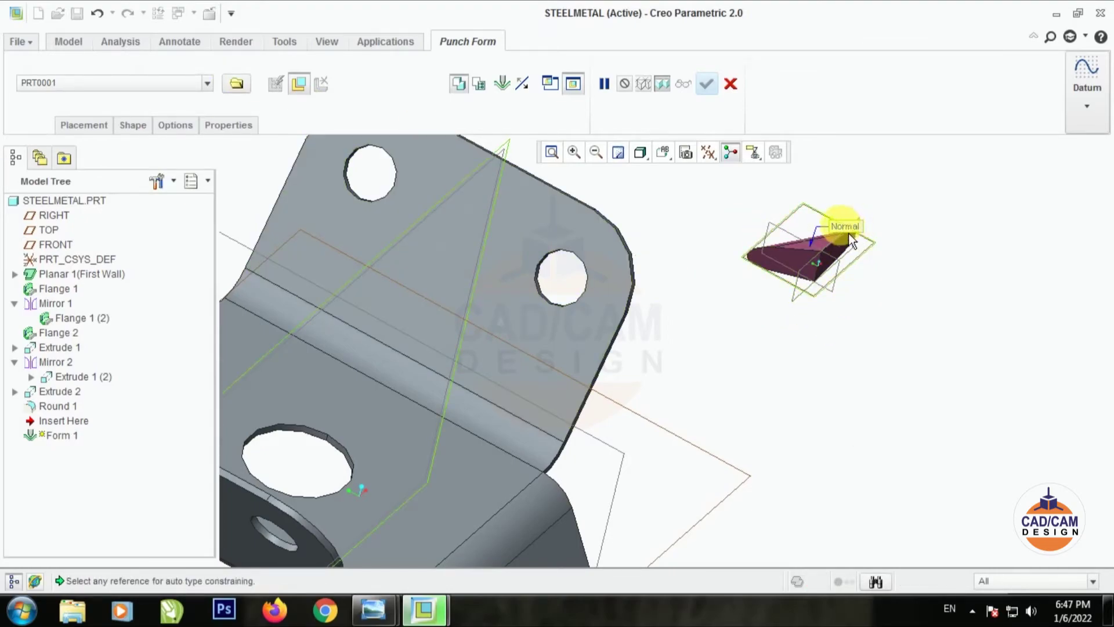
pyautogui.scroll(5, 865, 221)
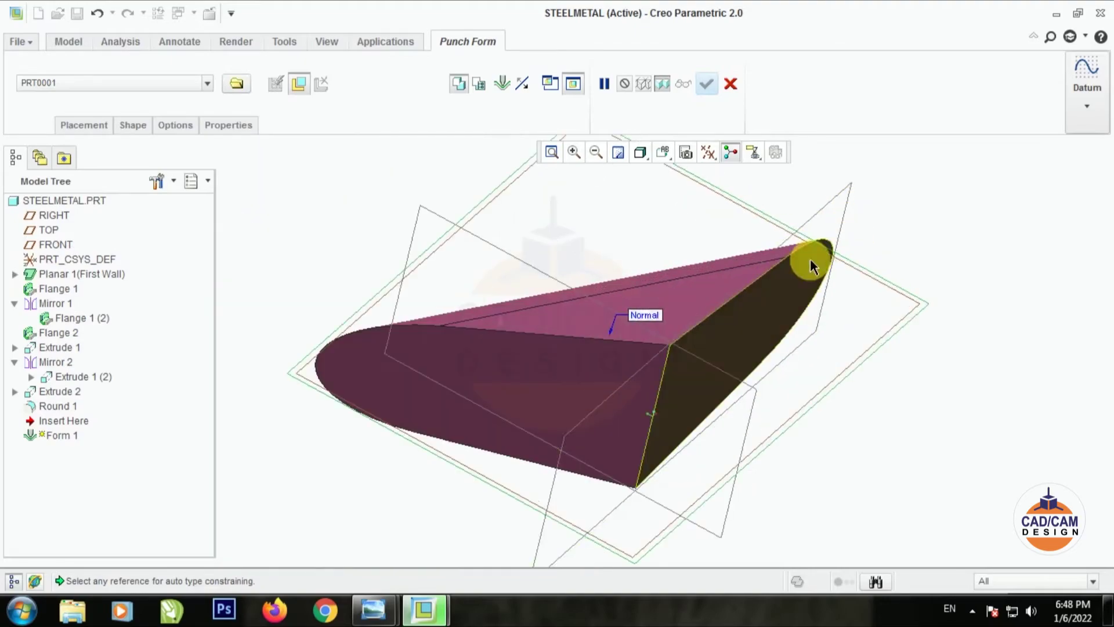
pyautogui.rightClick(660, 320)
pyautogui.click(755, 343)
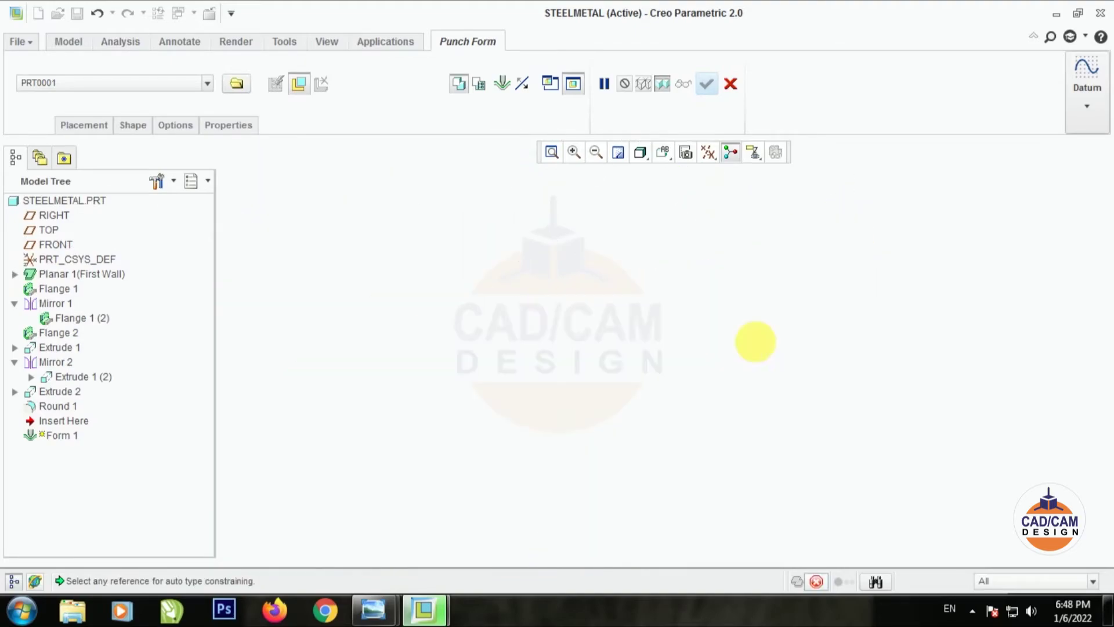
pyautogui.scroll(-5, 754, 349)
pyautogui.scroll(4, 667, 284)
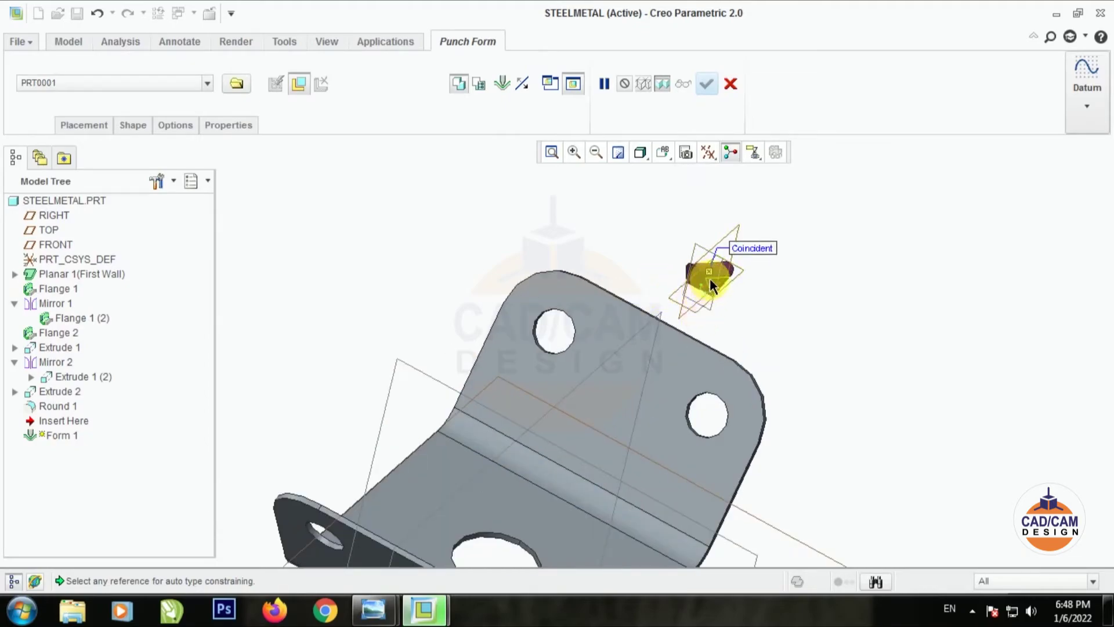
# Step: Pair one flat leg face of the punch with the underside of the bracket's base wall
pyautogui.scroll(4, 688, 302)
pyautogui.scroll(-2, 695, 290)
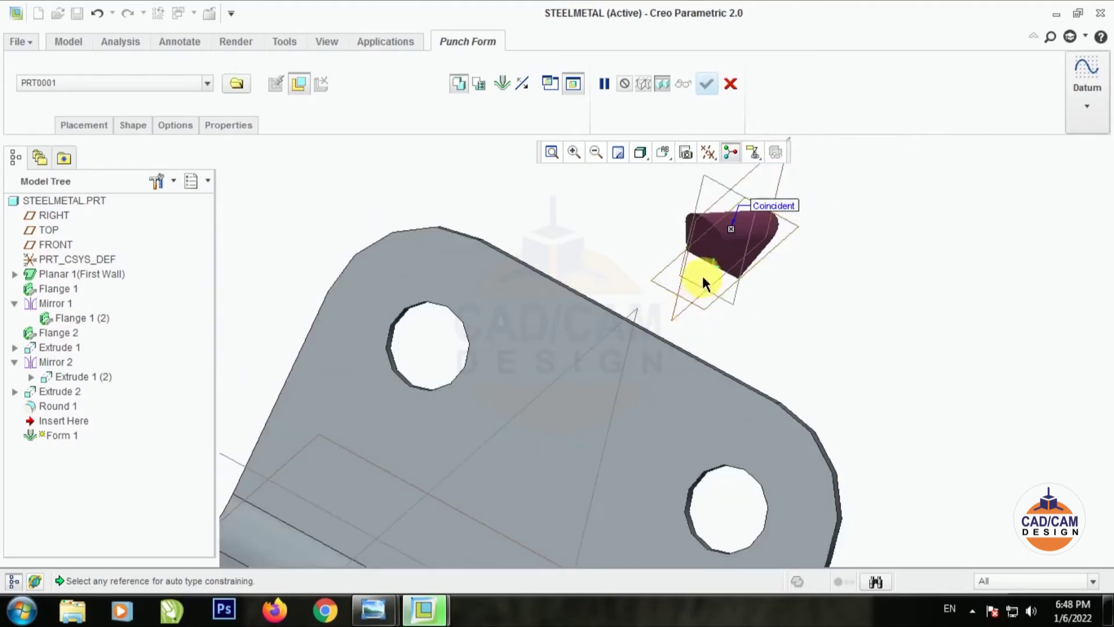
pyautogui.scroll(3, 705, 261)
pyautogui.click(723, 224)
pyautogui.scroll(-5, 689, 260)
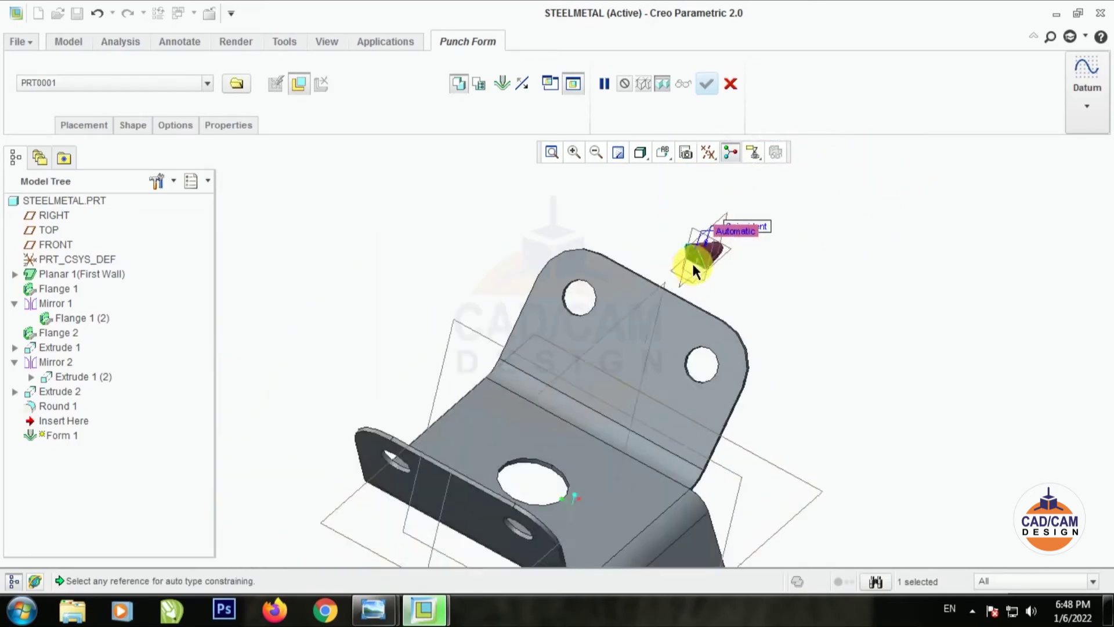
pyautogui.moveTo(694, 265); pyautogui.dragTo(851, 342, button='middle')
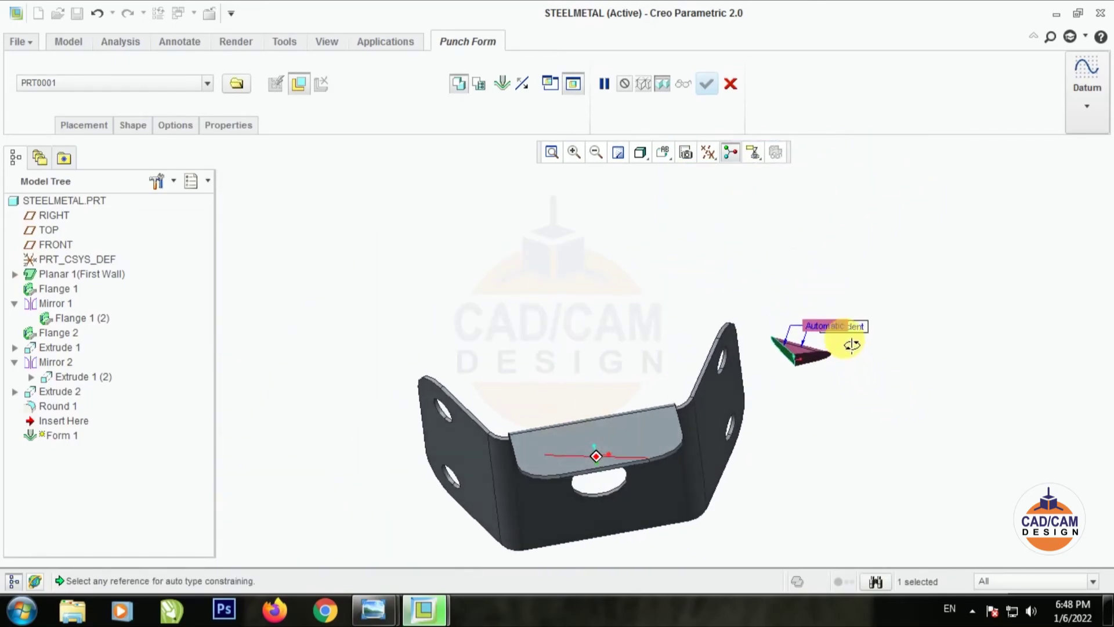
pyautogui.click(669, 477)
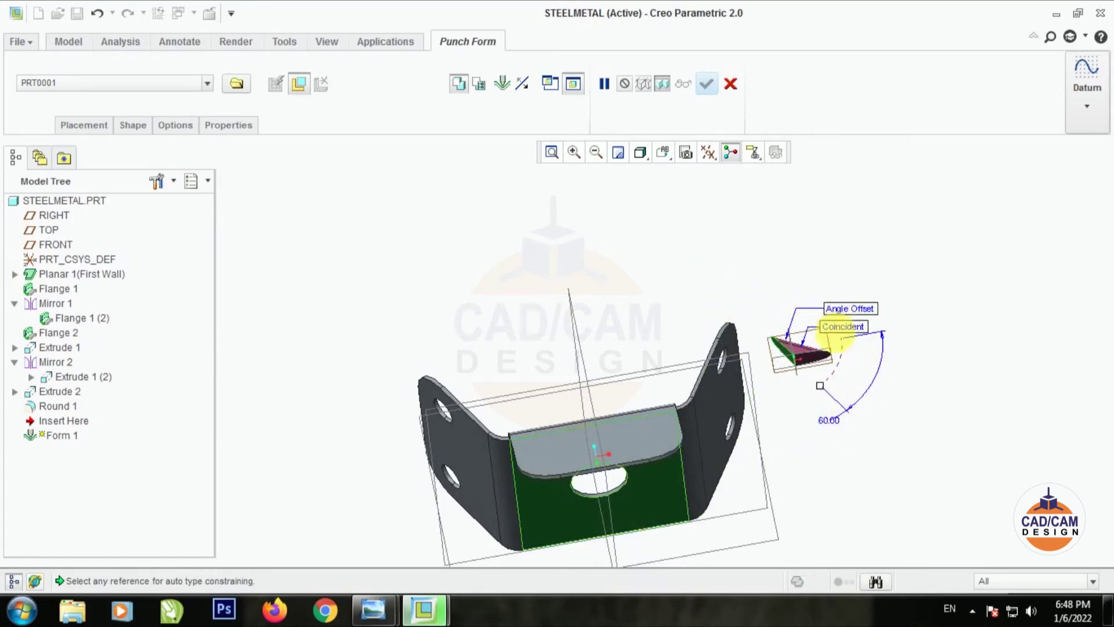
# Step: Change the constraint between the punch face and the base wall from Angle Offset to Coincident
pyautogui.click(853, 308)
pyautogui.rightClick(864, 319)
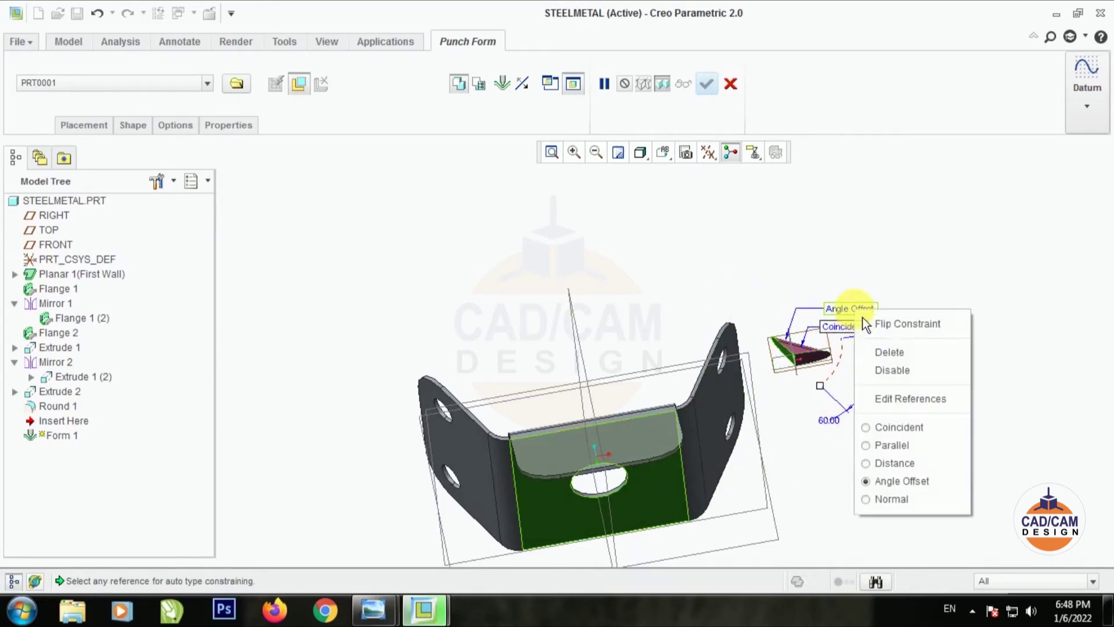
pyautogui.click(896, 426)
# Step: Pair the punch's other flat leg face with the inner face of the upright flange with two holes
pyautogui.scroll(5, 824, 430)
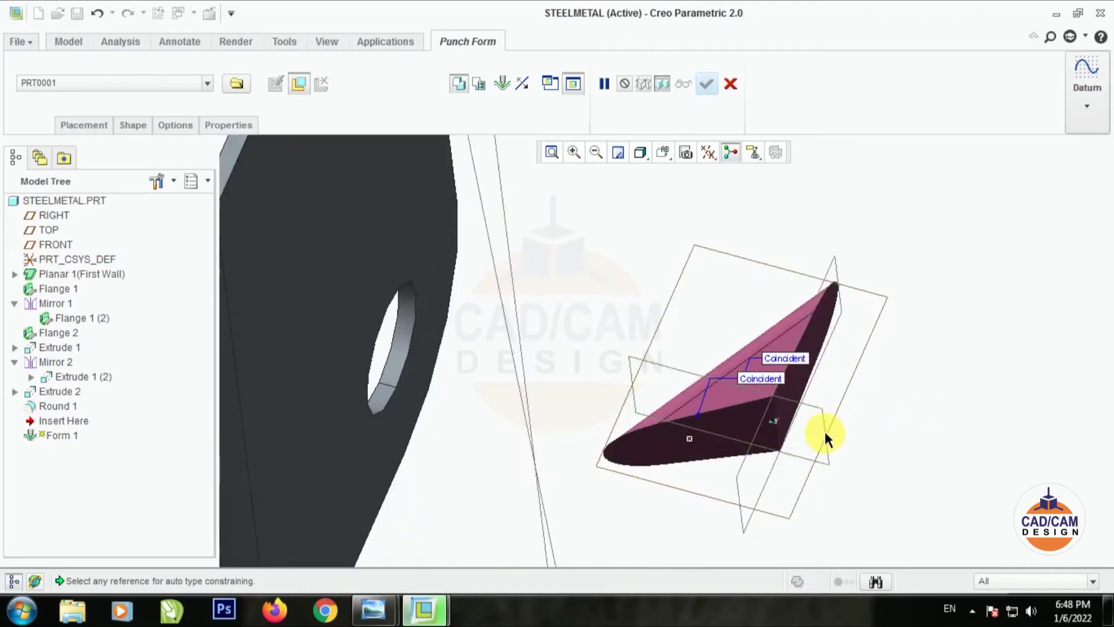
pyautogui.click(788, 305)
pyautogui.scroll(-5, 941, 339)
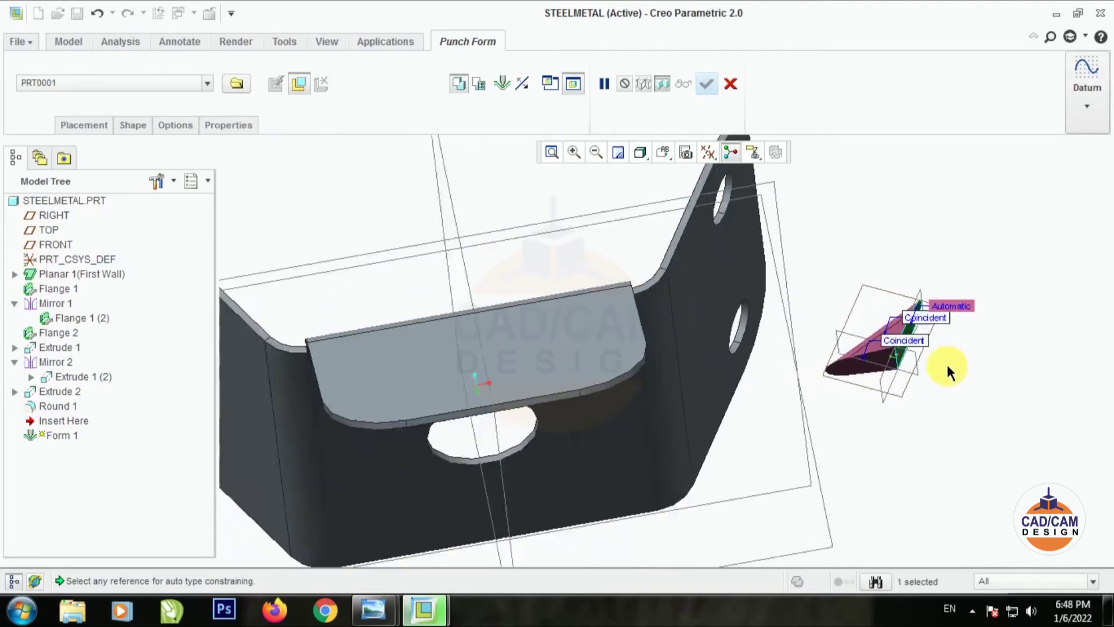
pyautogui.moveTo(946, 363); pyautogui.dragTo(985, 428, button='middle')
pyautogui.scroll(2, 985, 428)
pyautogui.click(675, 250)
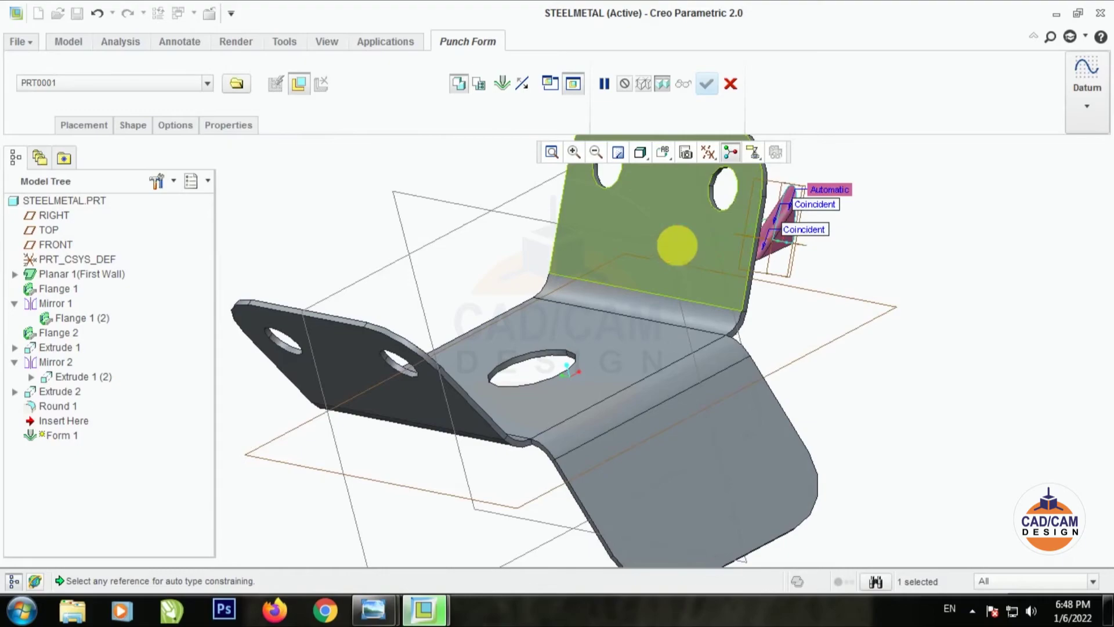
# Step: Set the constraint between the punch's leg face and the upright flange's inner face to Coincident, and complete the punch form despite the regeneration failure
pyautogui.click(835, 189)
pyautogui.rightClick(844, 198)
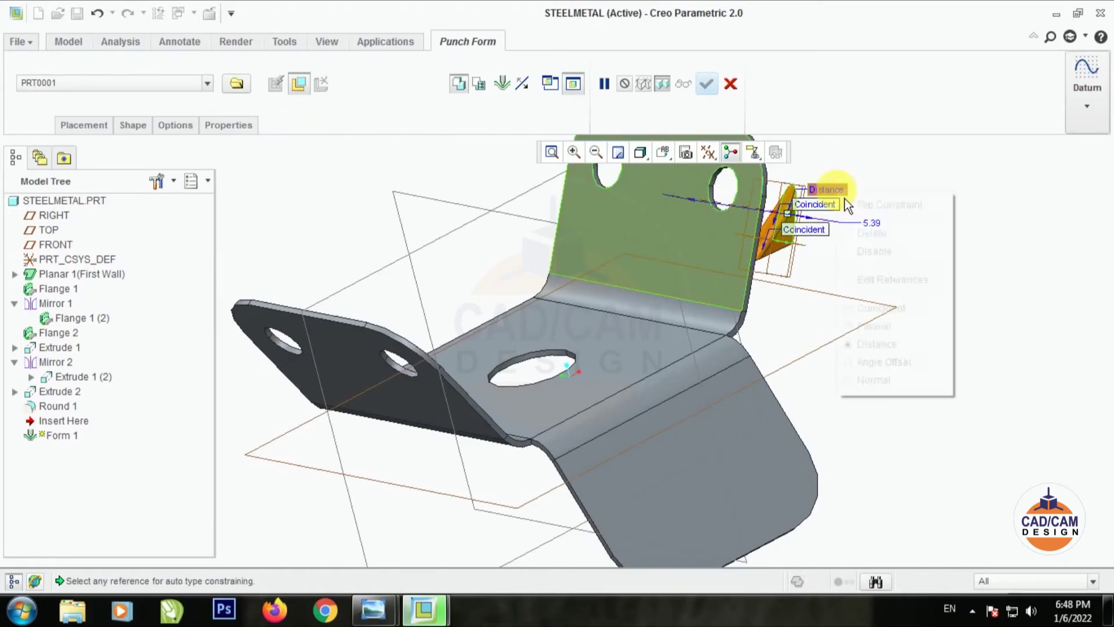
pyautogui.click(876, 318)
pyautogui.moveTo(877, 318); pyautogui.dragTo(733, 217, button='middle')
pyautogui.click(714, 90)
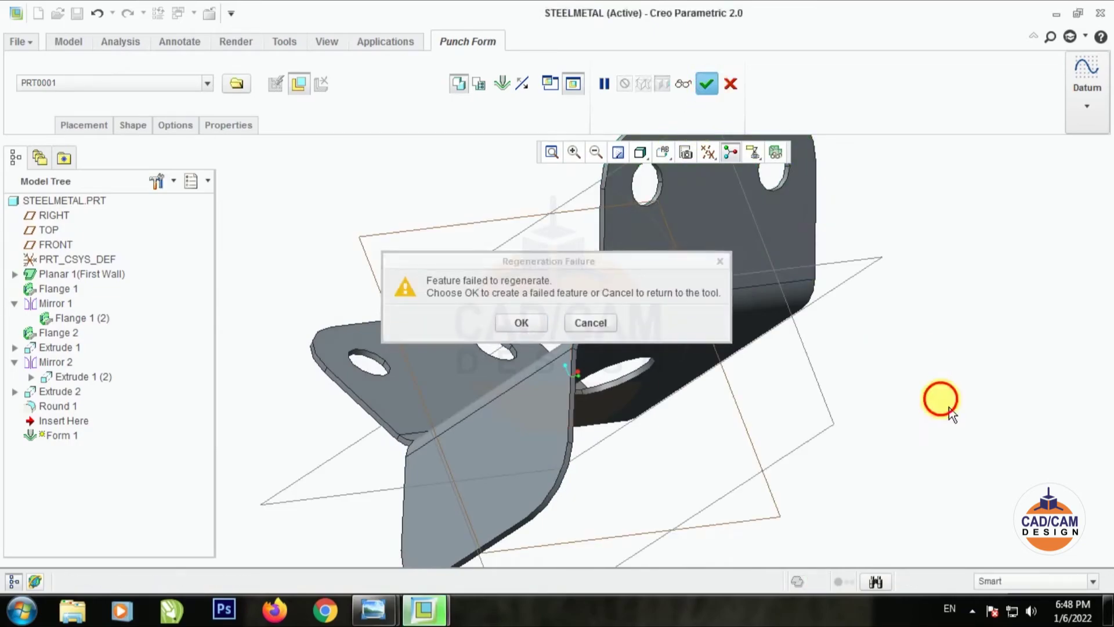
pyautogui.click(522, 321)
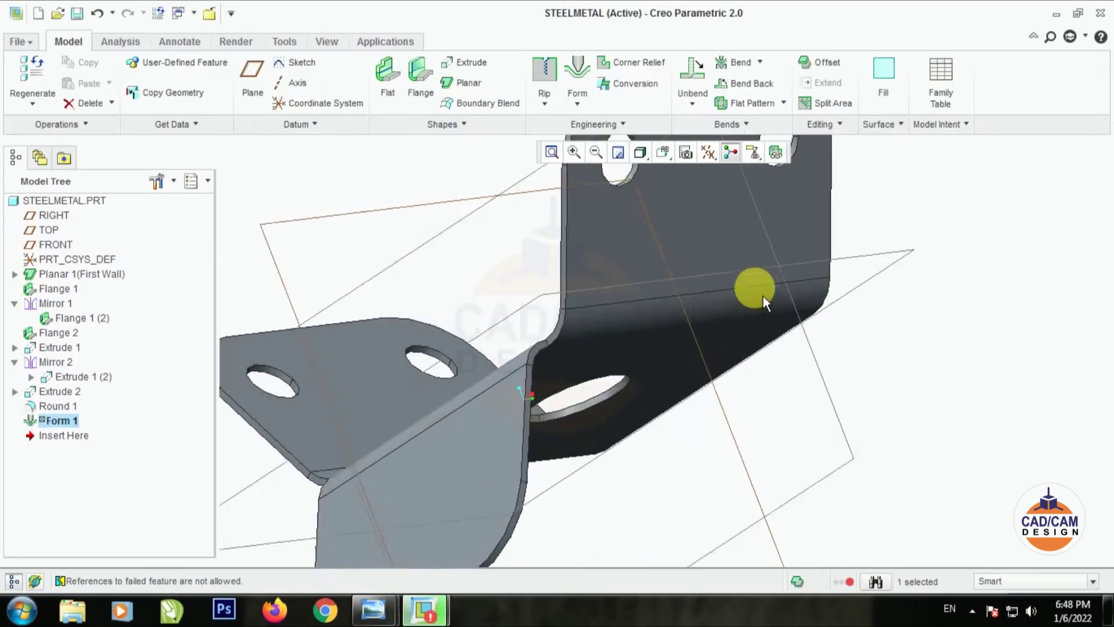
# Step: Reopen the definition of the failed punch form Form 1 to check the punch's placement at the flange bend
pyautogui.moveTo(763, 295); pyautogui.dragTo(848, 368, button='middle')
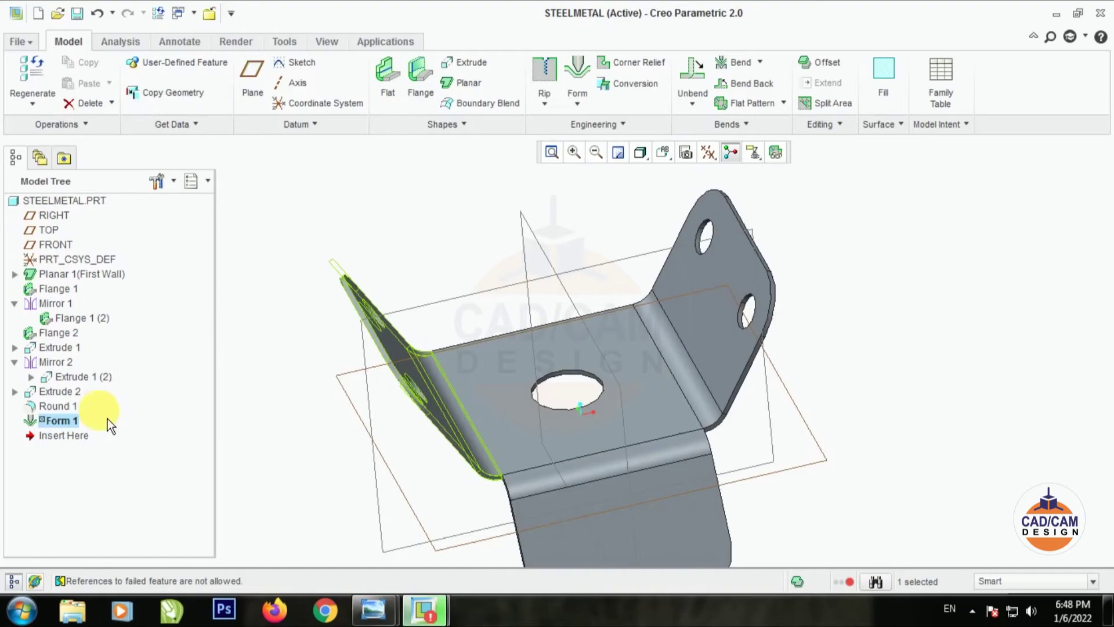
pyautogui.rightClick(64, 421)
pyautogui.click(116, 328)
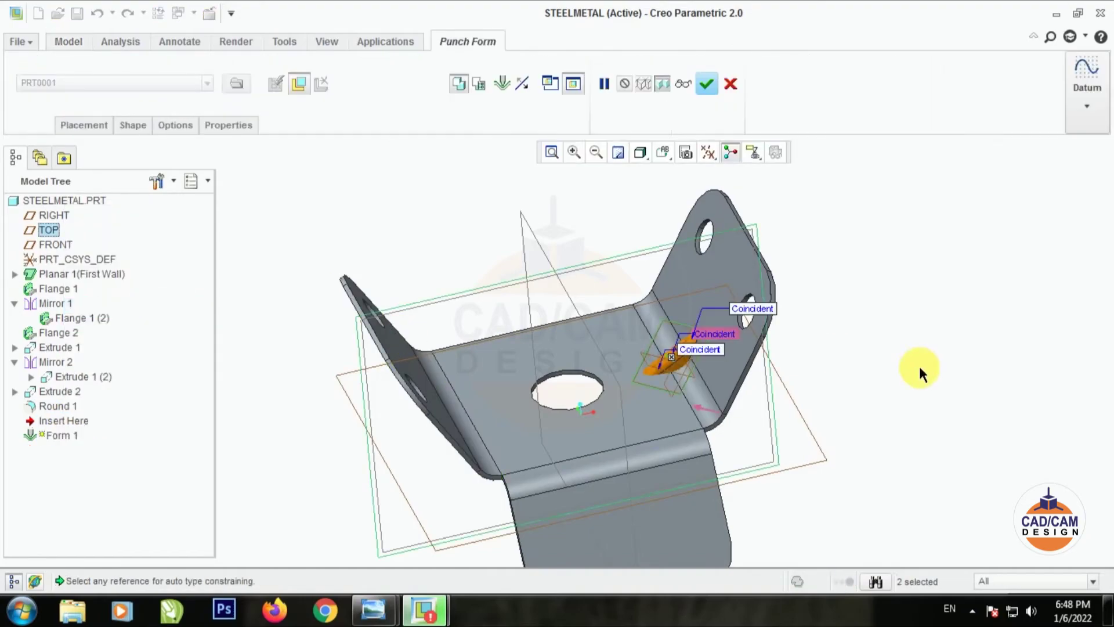
pyautogui.scroll(3, 726, 387)
pyautogui.moveTo(726, 390); pyautogui.dragTo(704, 377, button='middle')
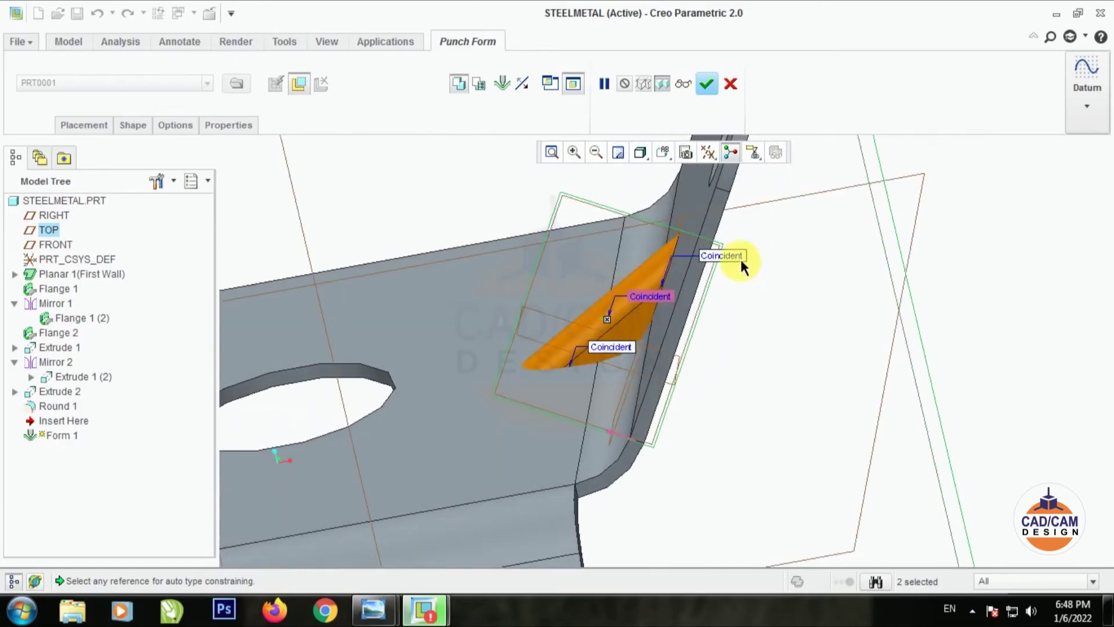